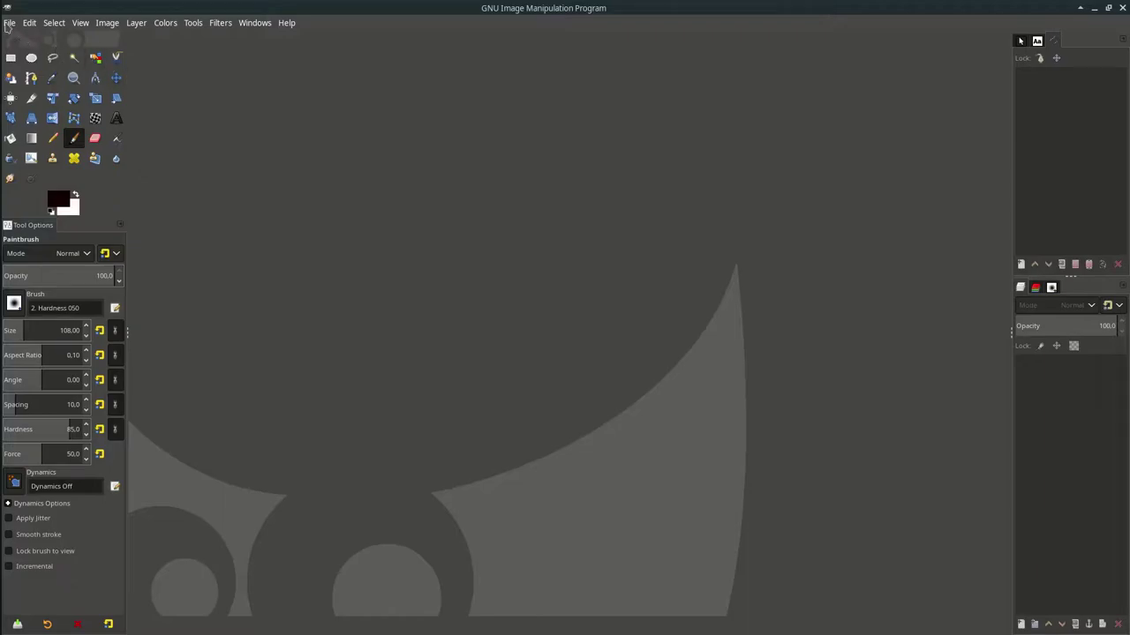
Create a new blank image 1920 px wide and 1080 px high
{"action": "left_click", "coordinate": [8, 24]}
{"action": "left_click", "coordinate": [26, 38]}
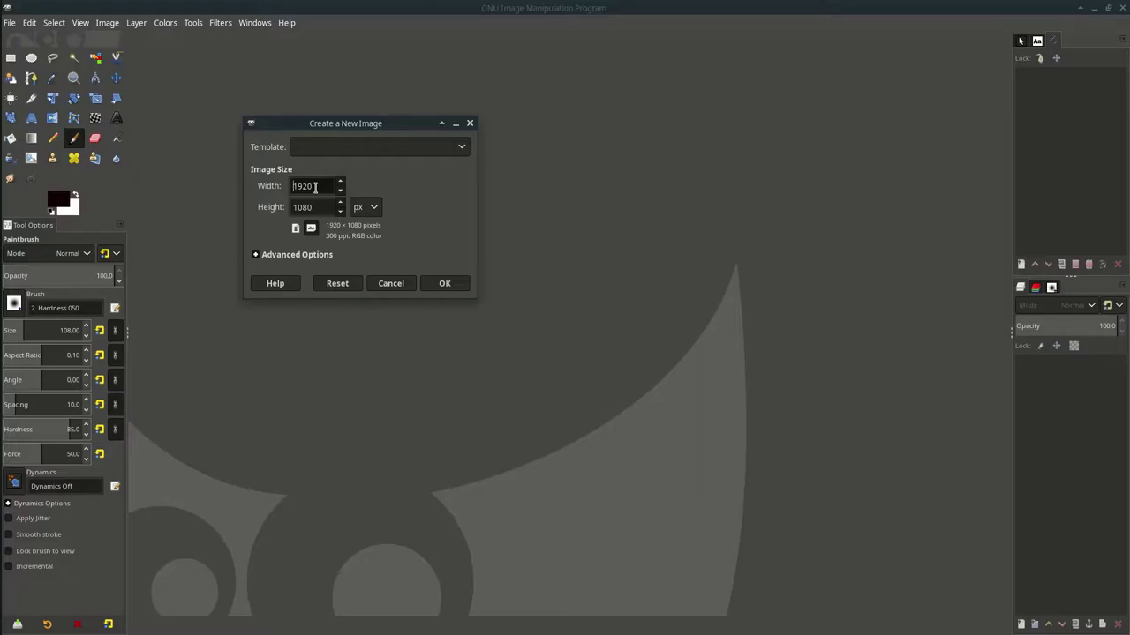
{"action": "left_click", "coordinate": [444, 284]}
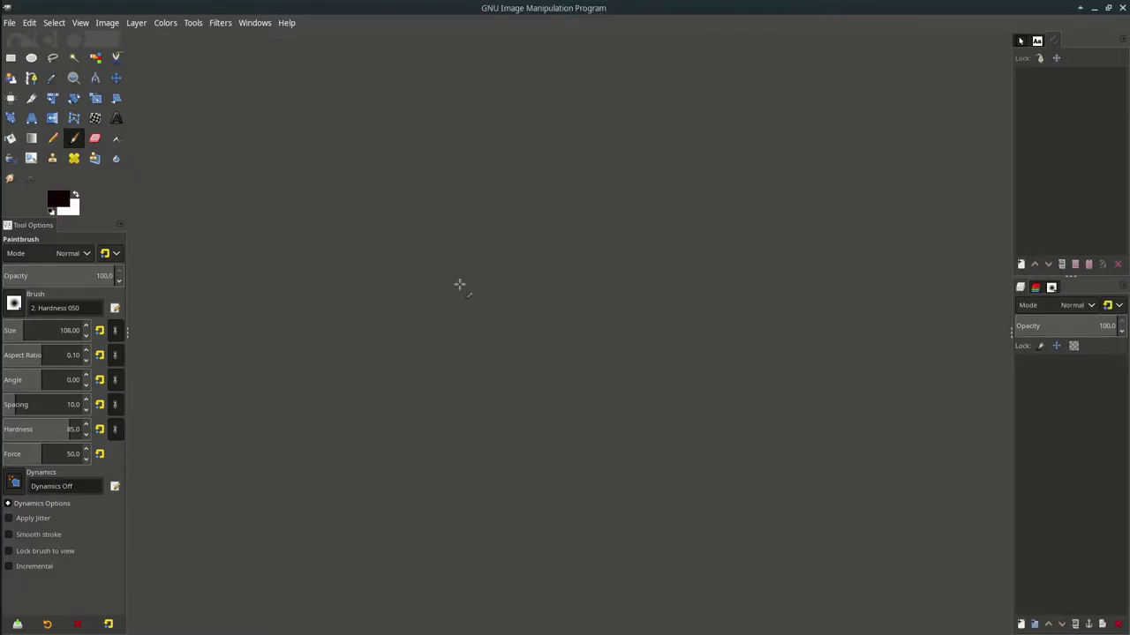
{"action": "key", "text": "m"}
{"action": "key", "text": "minus"}
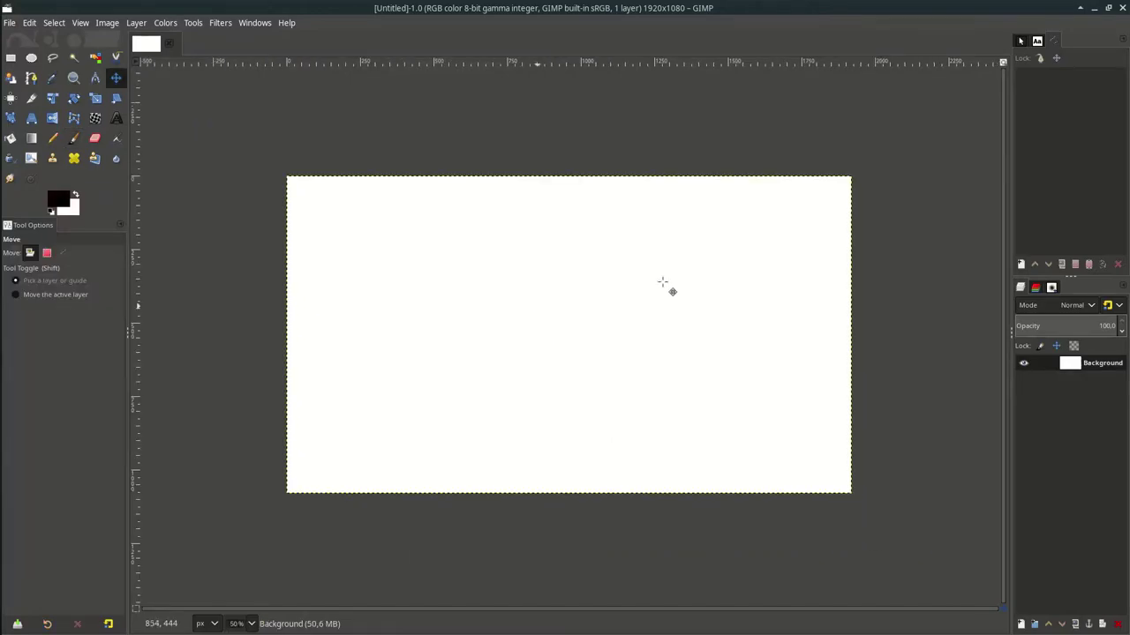
Set the foreground color to 120101 and fill the Background layer with it using Bucket Fill
{"action": "left_click", "coordinate": [60, 203]}
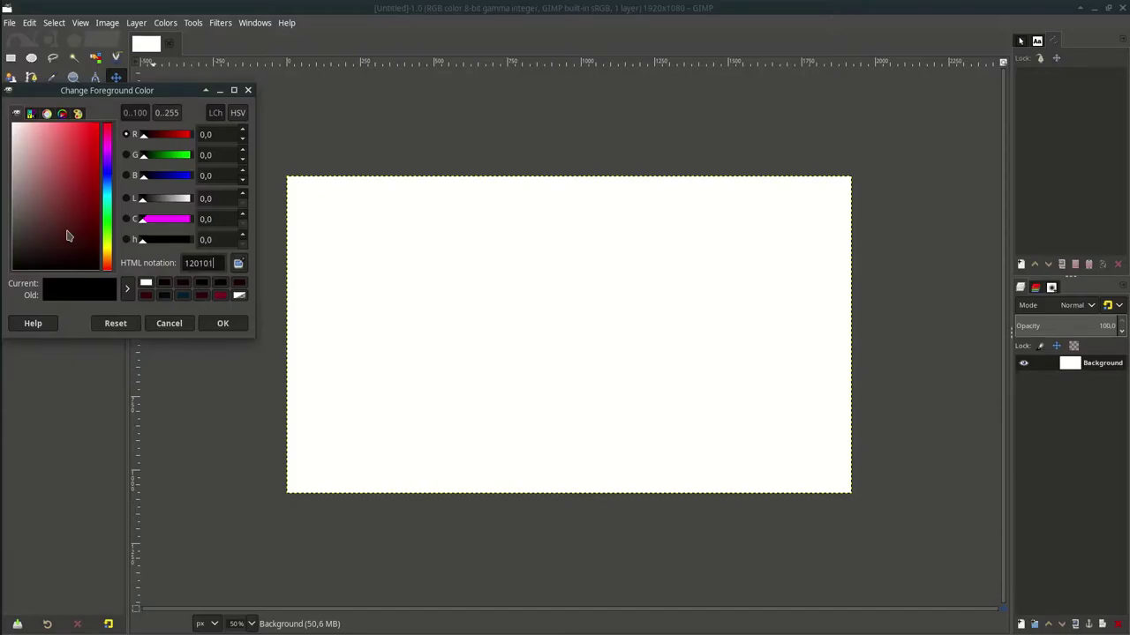
{"action": "left_click", "coordinate": [224, 324]}
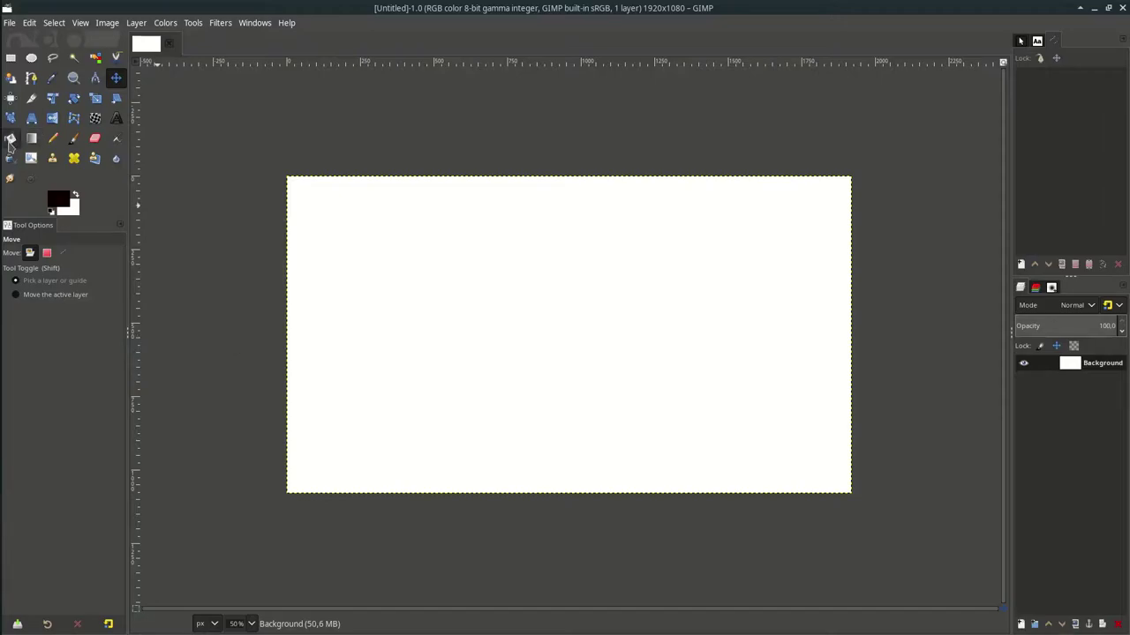
{"action": "left_click", "coordinate": [9, 138]}
{"action": "left_click", "coordinate": [504, 264]}
Open the betta fish photo 7806.jpg as a separate image
{"action": "left_click", "coordinate": [8, 23]}
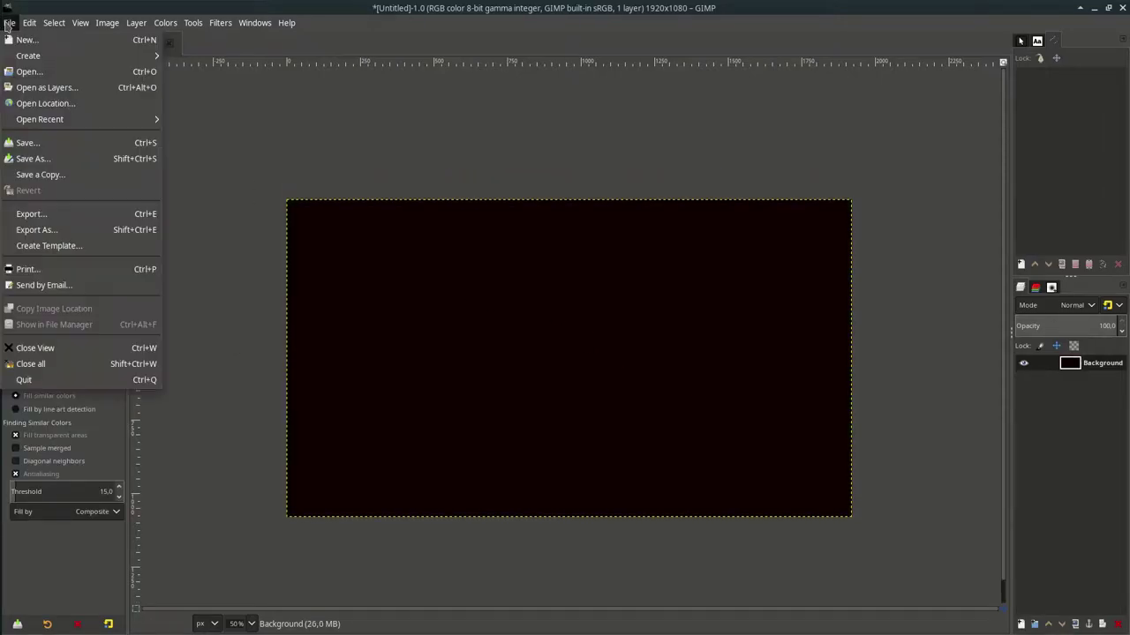
{"action": "left_click", "coordinate": [33, 70]}
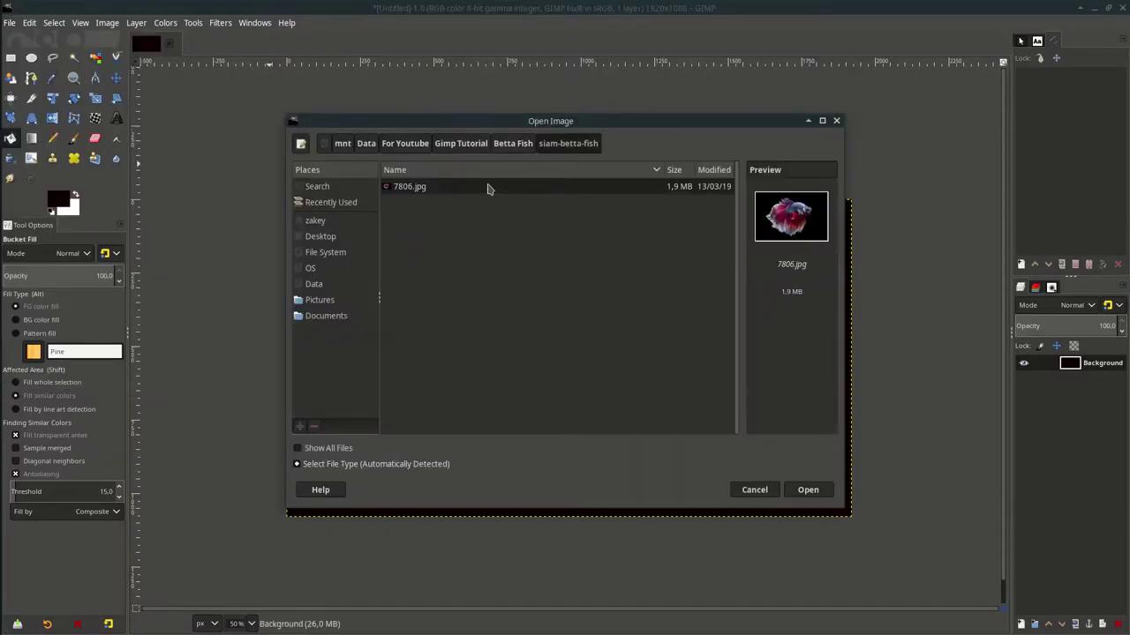
{"action": "left_click", "coordinate": [806, 496]}
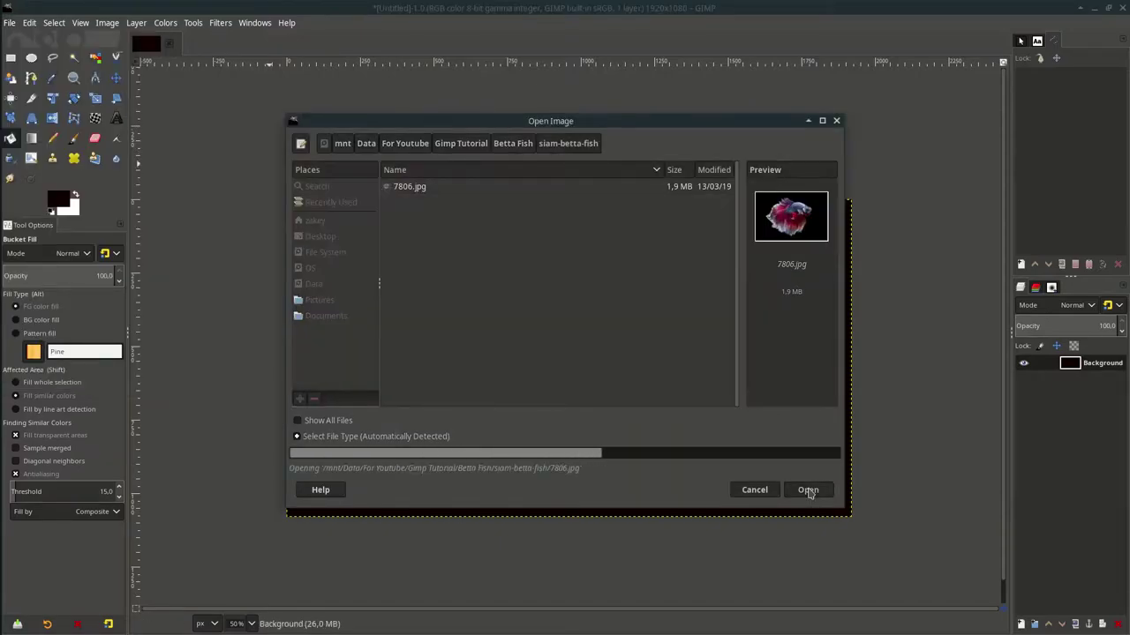
{"action": "left_click", "coordinate": [639, 397]}
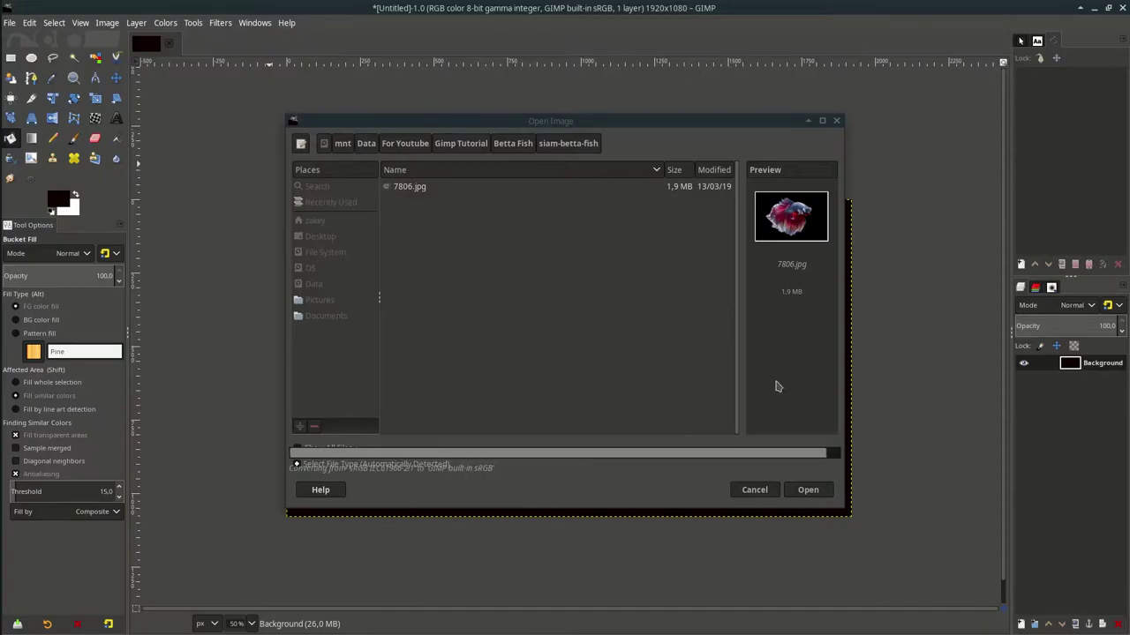
{"action": "key", "text": "m"}
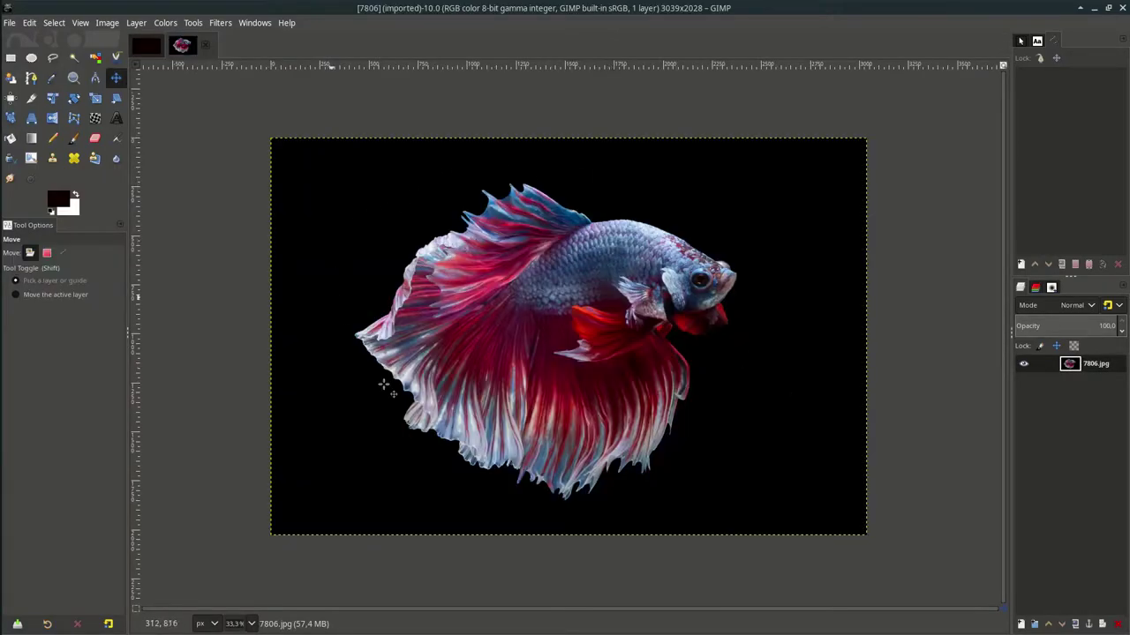
Select the black area around the fish with Fuzzy Select and grow the selection by 2 px
{"action": "left_click", "coordinate": [73, 58]}
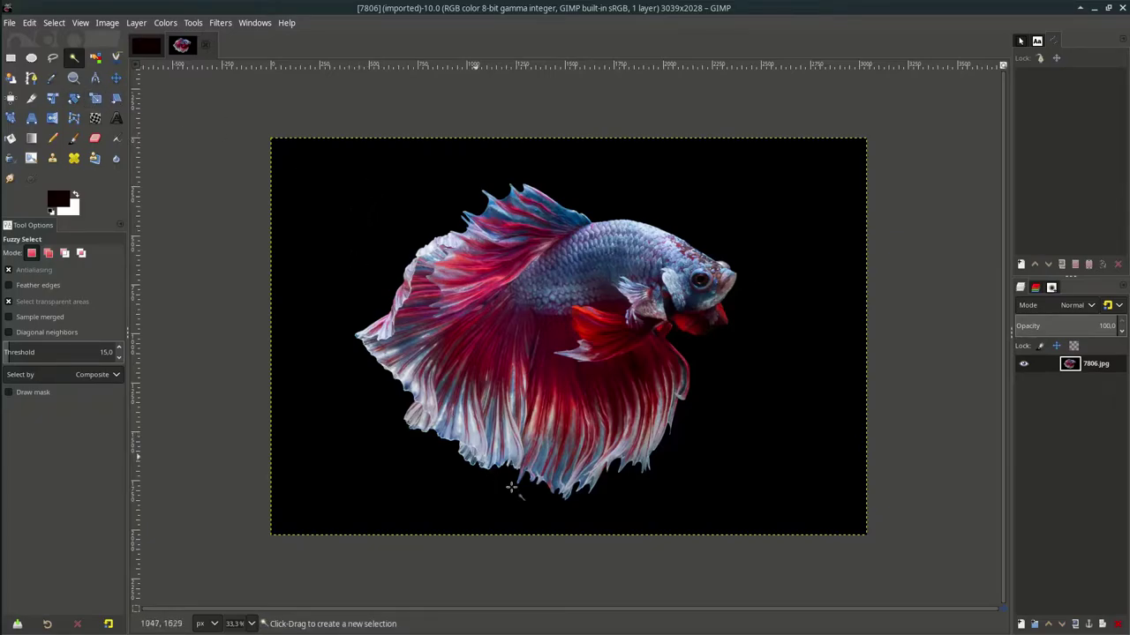
{"action": "left_click", "coordinate": [382, 201]}
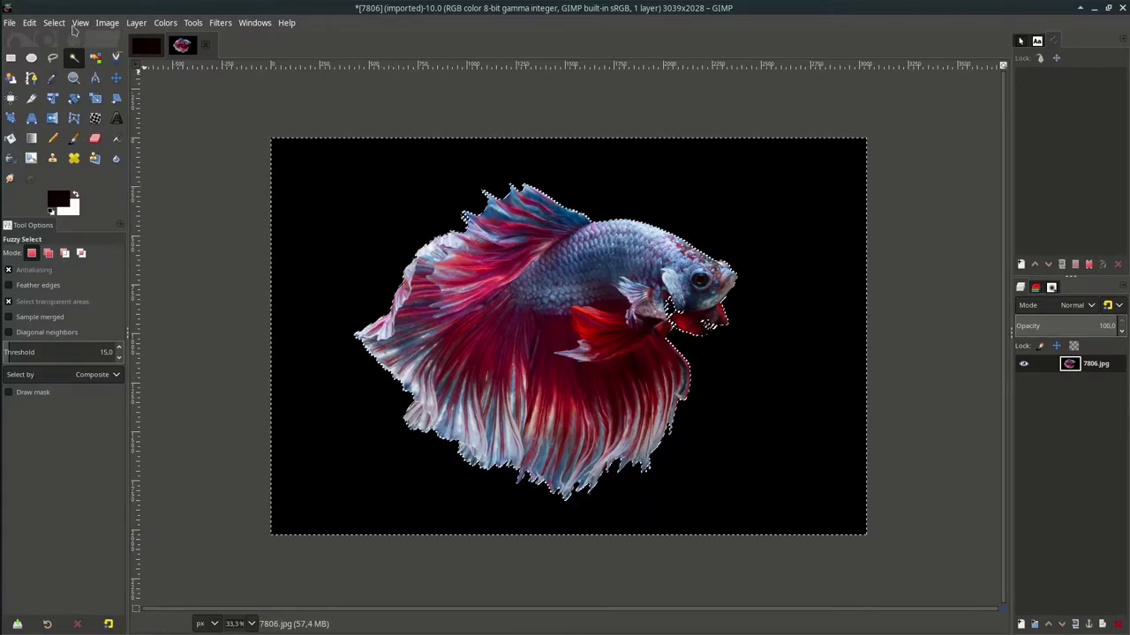
{"action": "left_click", "coordinate": [54, 22]}
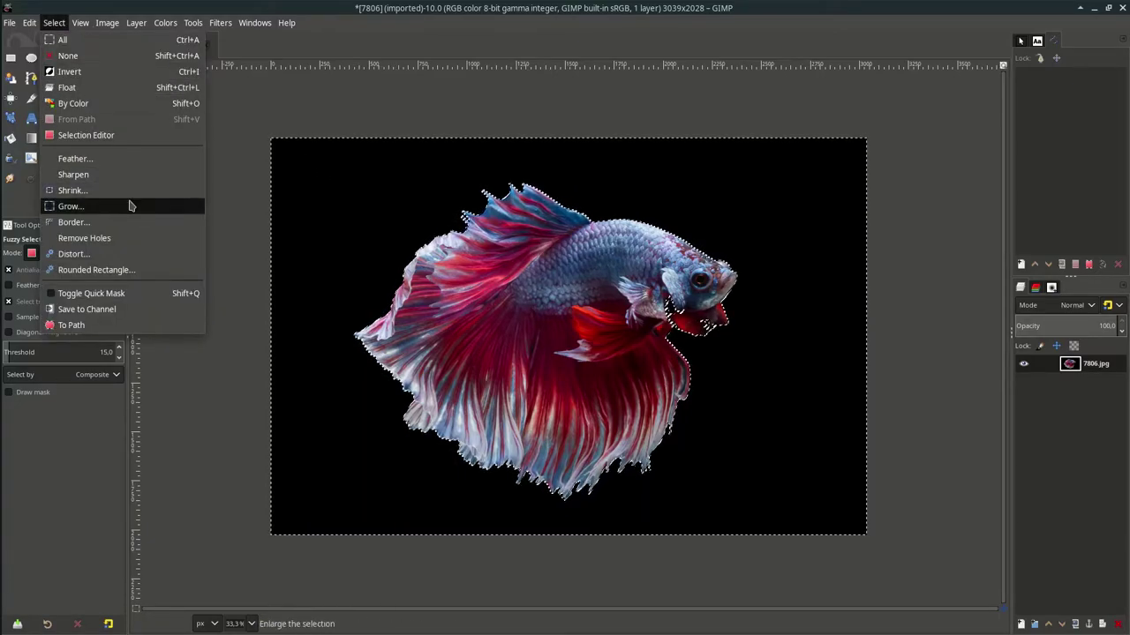
{"action": "left_click", "coordinate": [72, 205]}
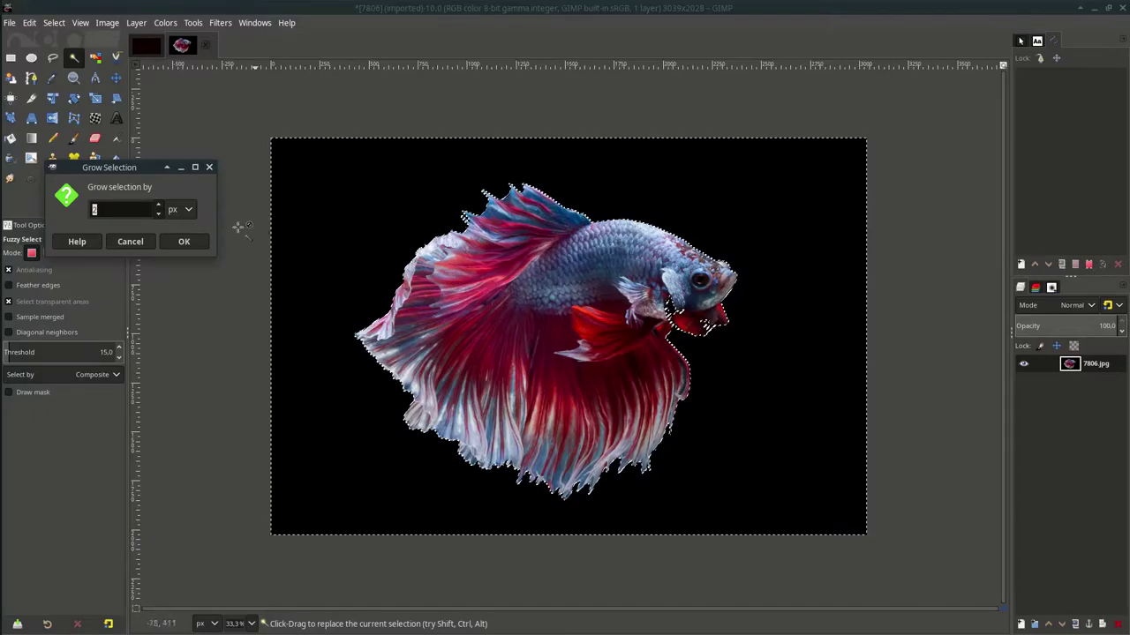
{"action": "left_click", "coordinate": [184, 241]}
Add an alpha channel to the 7806.jpg layer, delete the selected black background and dismiss the selection
{"action": "right_click", "coordinate": [1092, 370]}
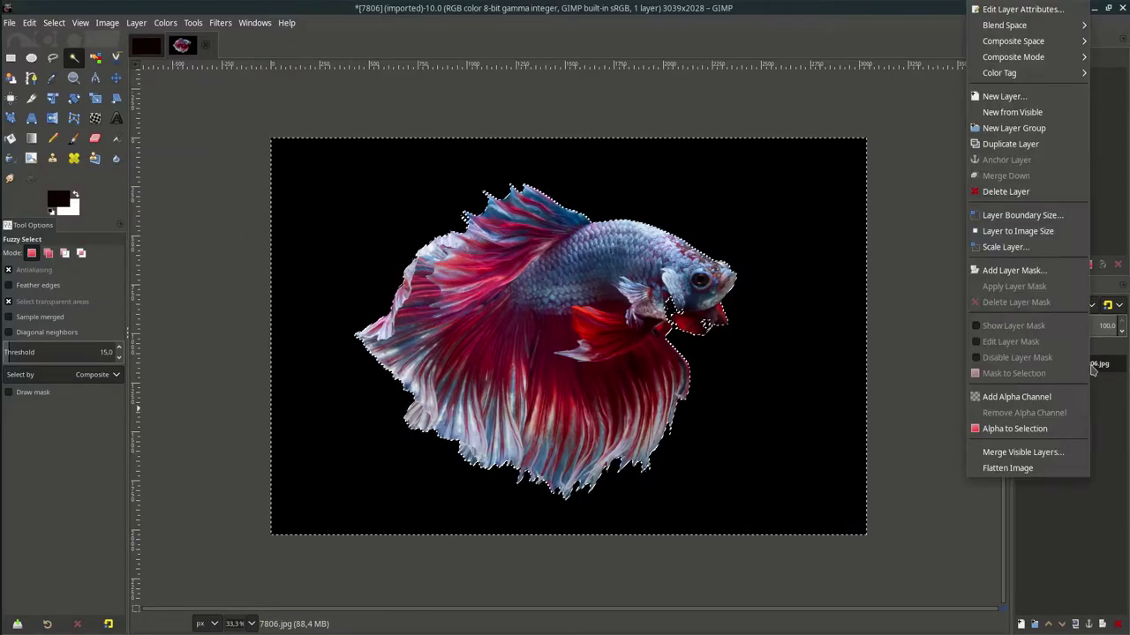
{"action": "left_click", "coordinate": [1058, 404]}
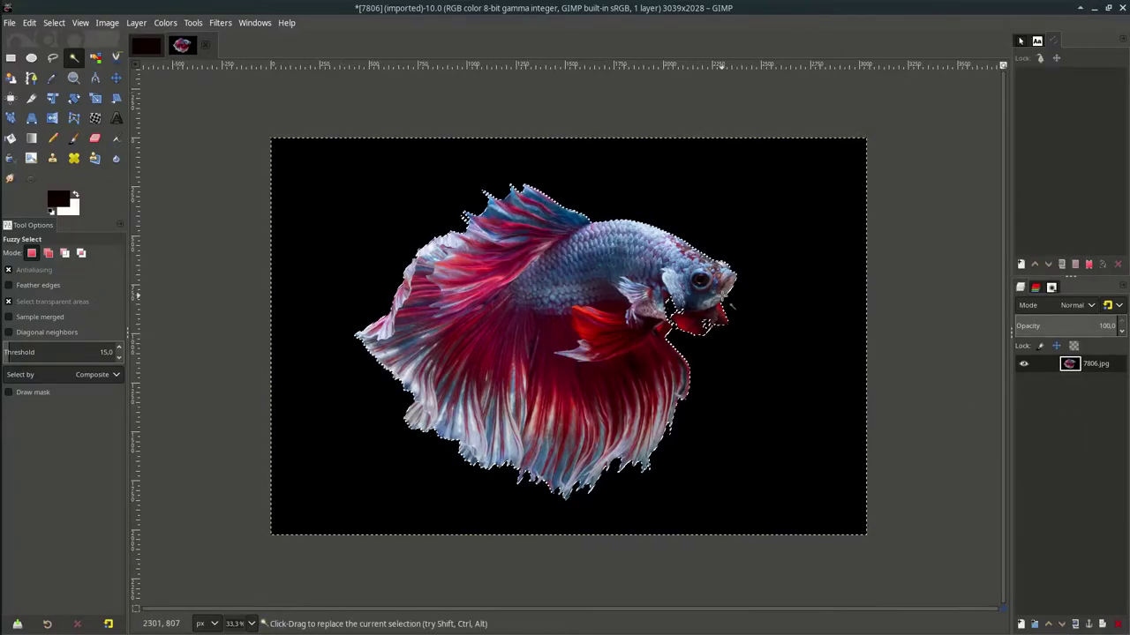
{"action": "key", "text": "Delete"}
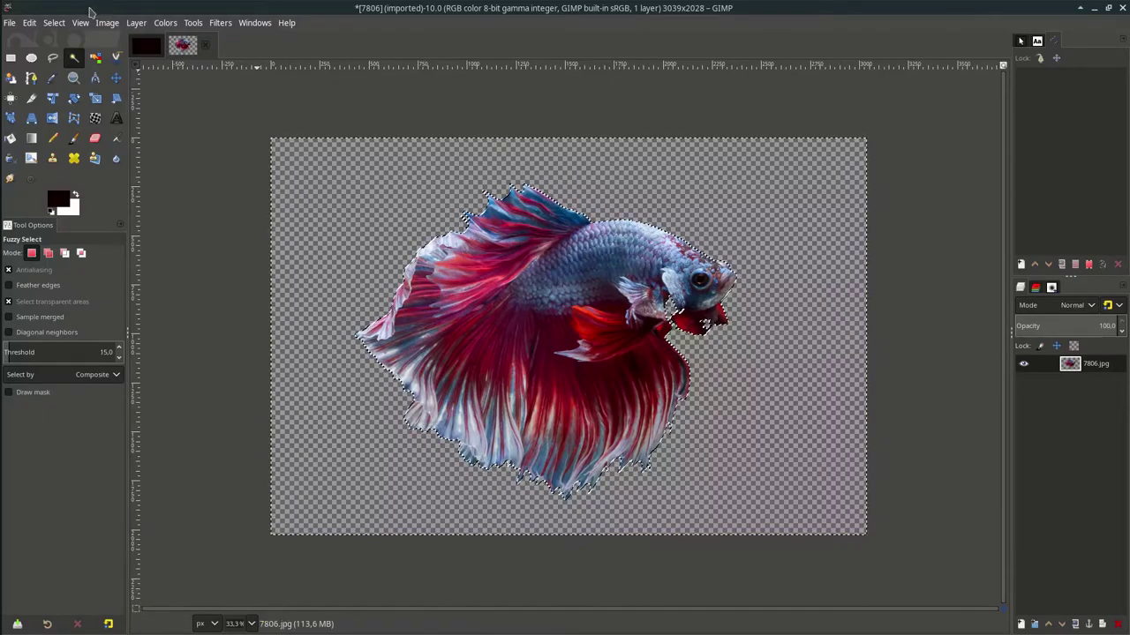
{"action": "left_click", "coordinate": [54, 22]}
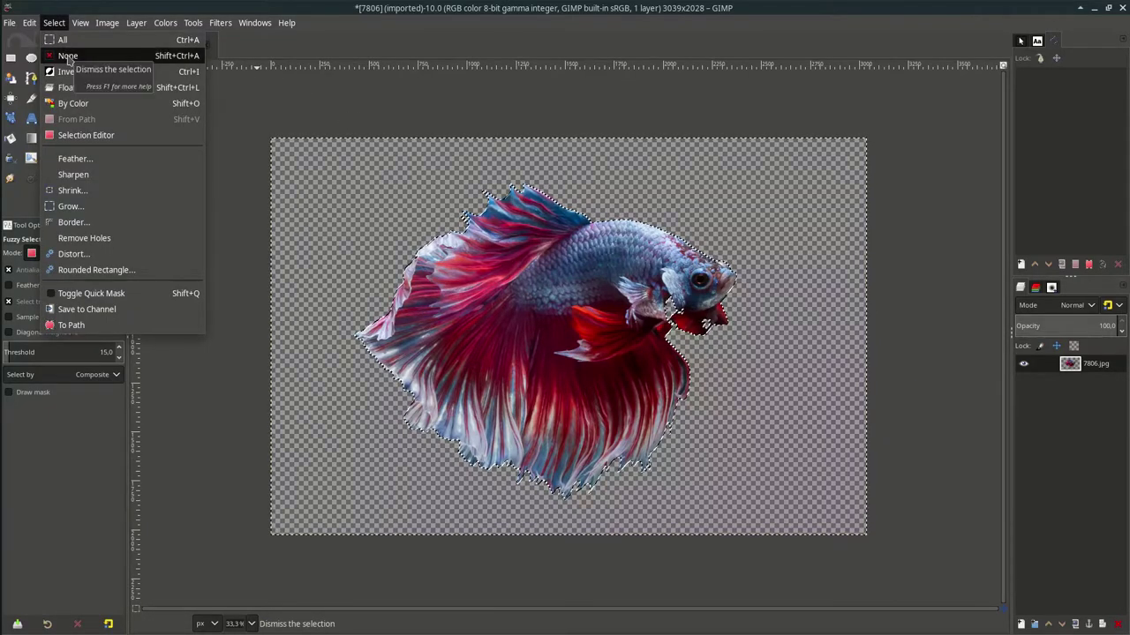
{"action": "left_click", "coordinate": [68, 57]}
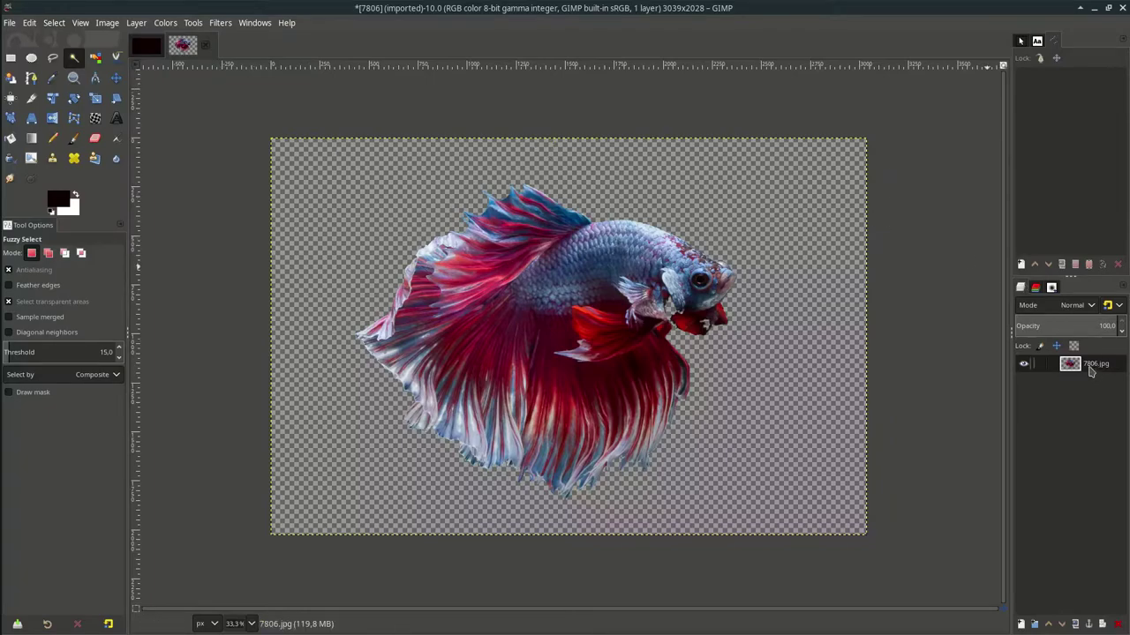
Copy the cut-out fish layer into the 1920 × 1080 image and scale it down proportionally about its center to fit the canvas
{"action": "left_click_drag", "start_coordinate": [1077, 369], "coordinate": [550, 370]}
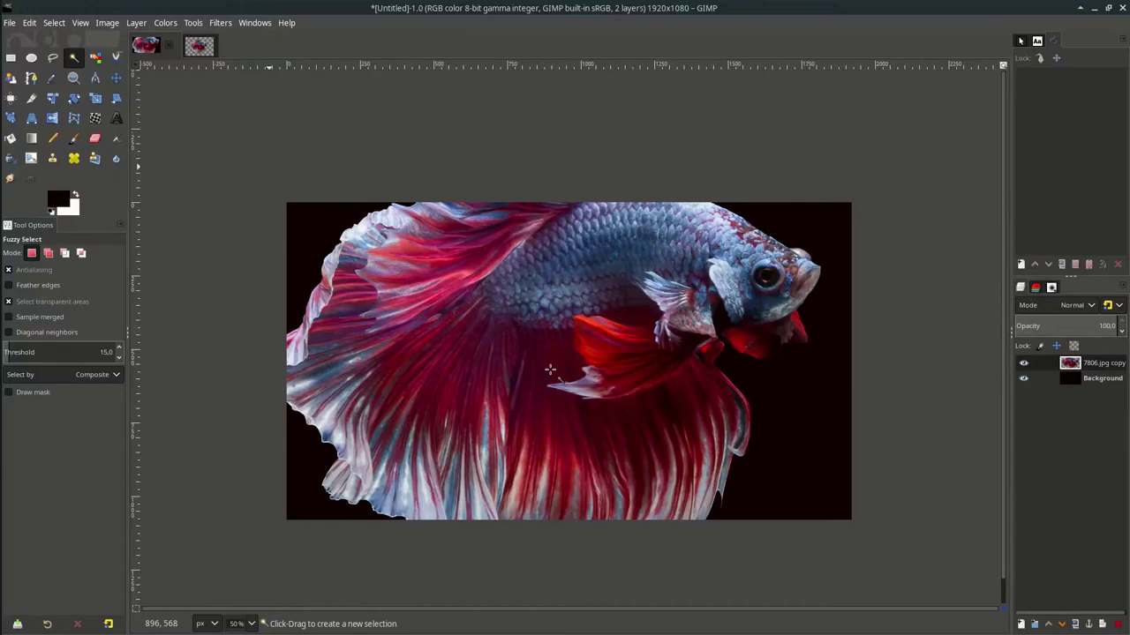
{"action": "left_click", "coordinate": [95, 98]}
{"action": "scroll", "coordinate": [839, 486], "scroll_direction": "down", "scroll_amount": 1}
{"action": "left_click", "coordinate": [883, 552]}
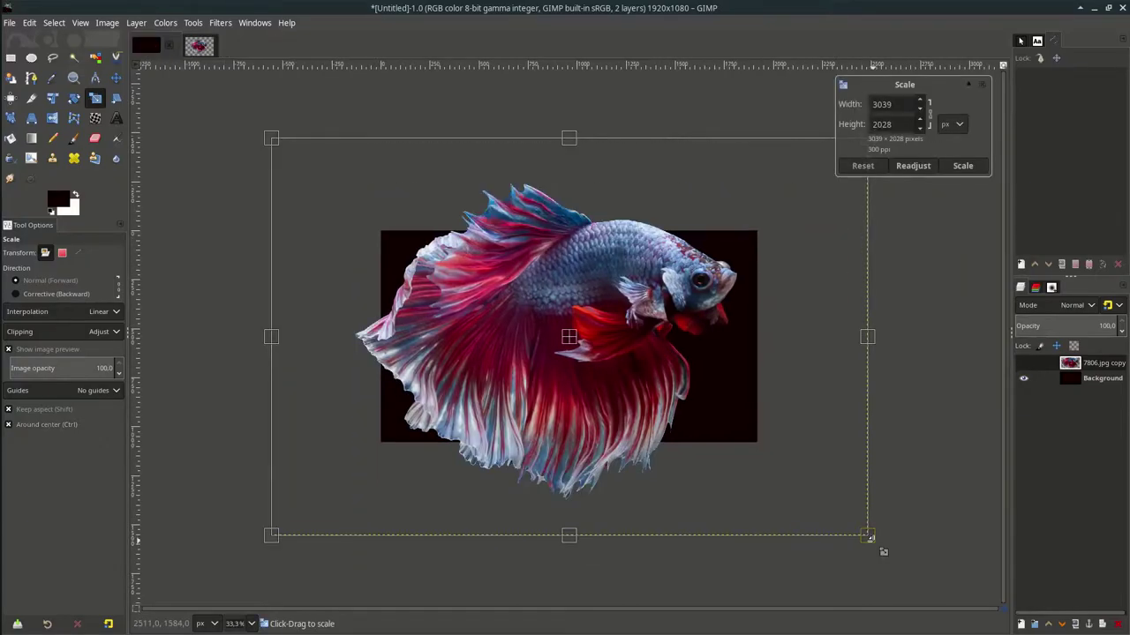
{"action": "left_click_drag", "start_coordinate": [869, 537], "coordinate": [512, 318]}
{"action": "key", "text": "Return"}
Flip the fish layer horizontally so the fish faces left, and position it at the center of the canvas
{"action": "left_click", "coordinate": [115, 78]}
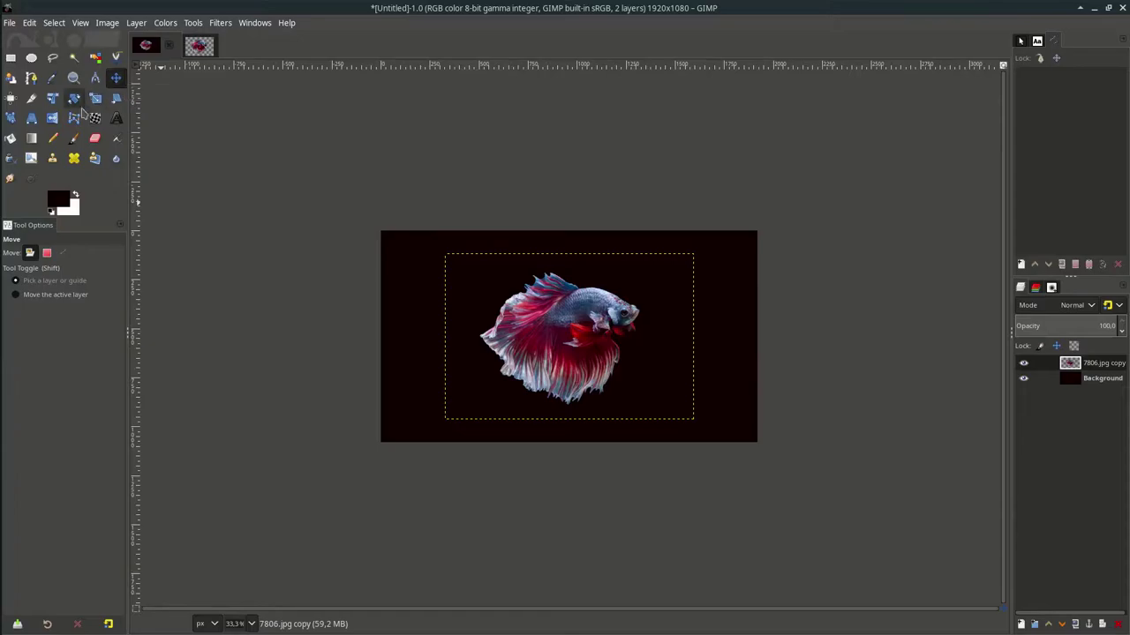
{"action": "left_click", "coordinate": [53, 118]}
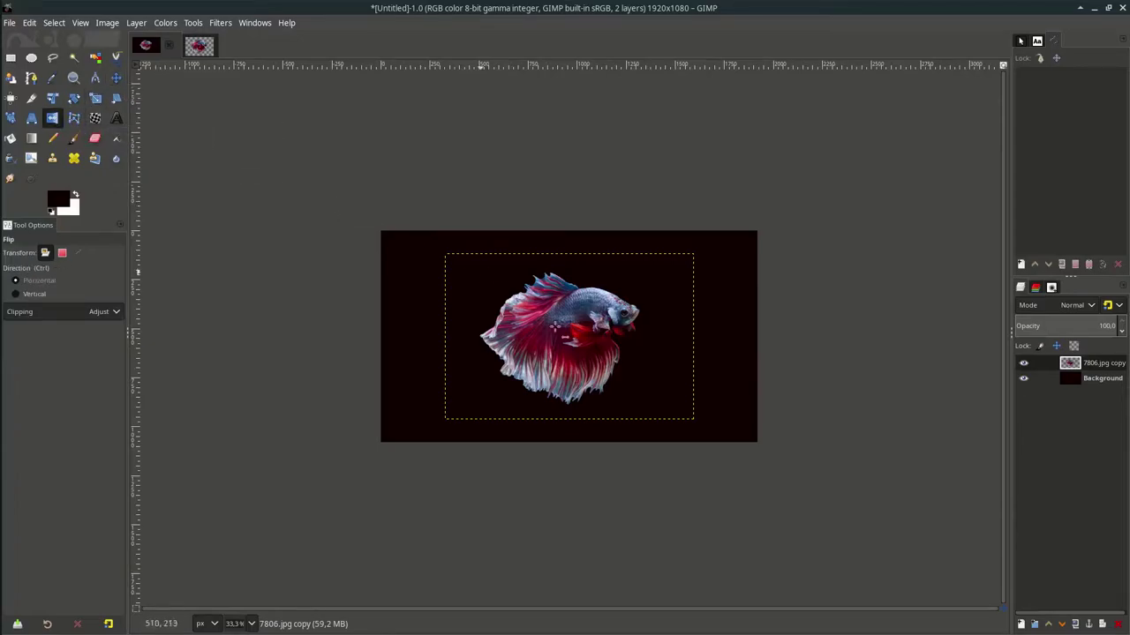
{"action": "left_click", "coordinate": [599, 353]}
{"action": "left_click", "coordinate": [116, 78]}
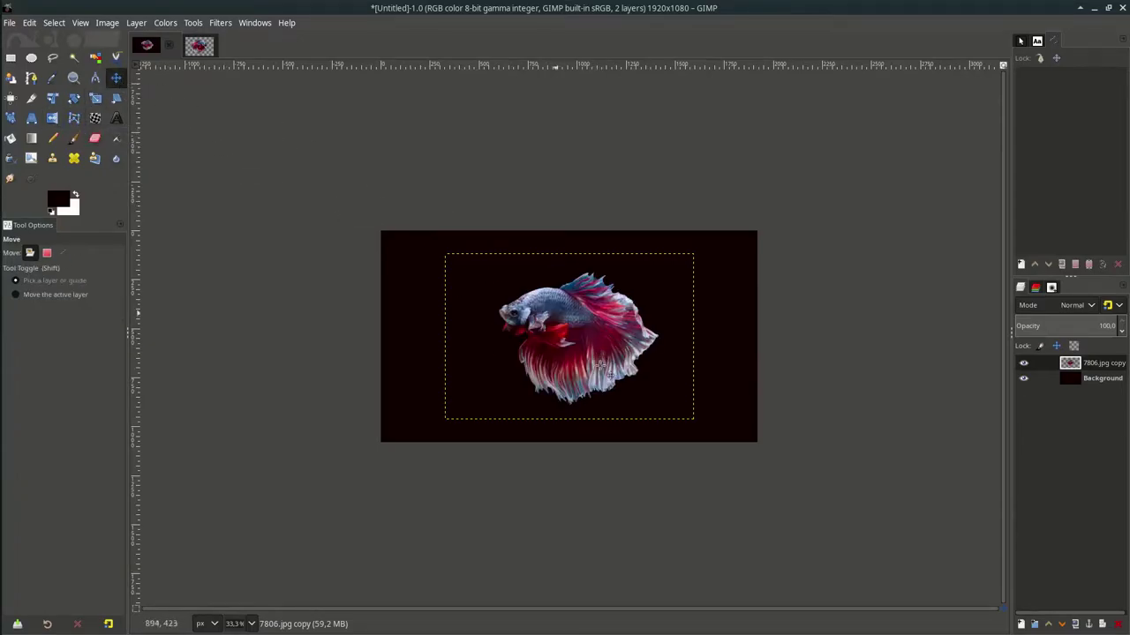
{"action": "left_click_drag", "start_coordinate": [568, 326], "coordinate": [569, 339]}
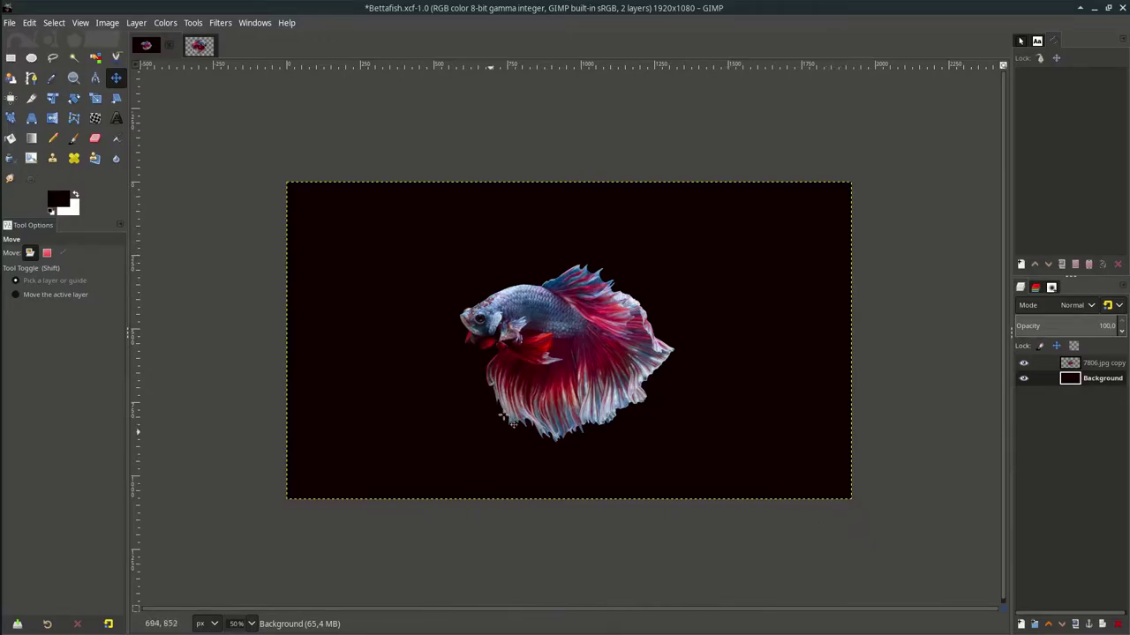
Add the text "FISH" in Raleway Heavy to the lower left of the fish and color it white
{"action": "left_click", "coordinate": [115, 118]}
{"action": "left_click", "coordinate": [379, 426]}
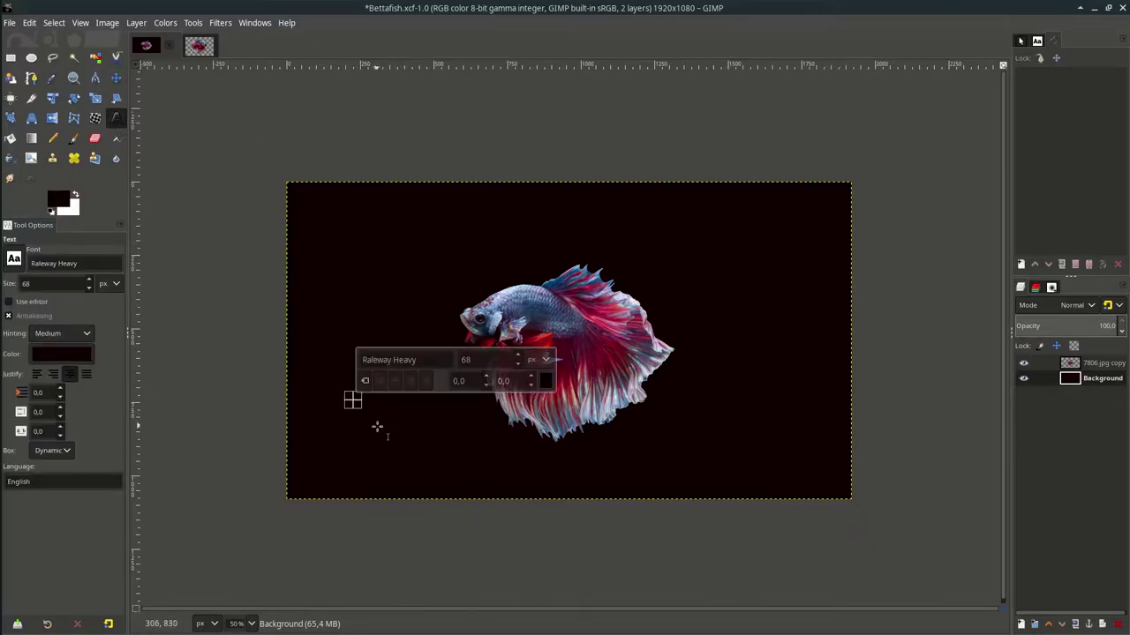
{"action": "scroll", "coordinate": [377, 427], "scroll_direction": "up", "scroll_amount": 1}
{"action": "type", "text": "FISH"}
{"action": "key", "text": "ctrl+a"}
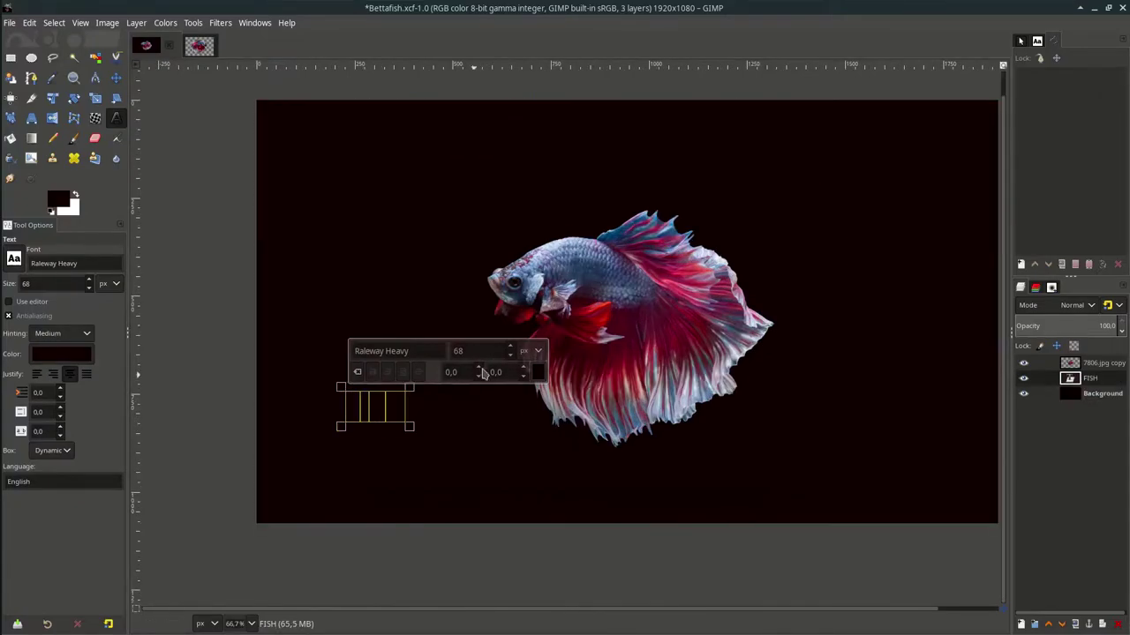
{"action": "left_click", "coordinate": [537, 372]}
{"action": "left_click", "coordinate": [420, 293]}
{"action": "left_click", "coordinate": [628, 492]}
Set the FISH text's letter spacing to 90 and its font size to 300 px
{"action": "left_click", "coordinate": [386, 406]}
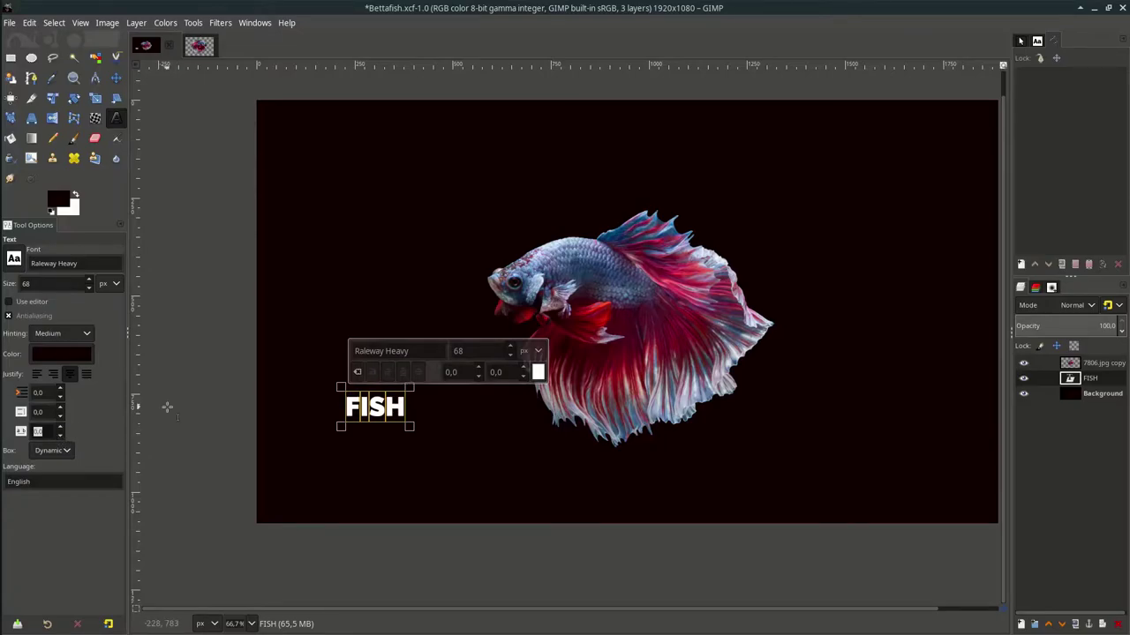
{"action": "key", "text": "Return"}
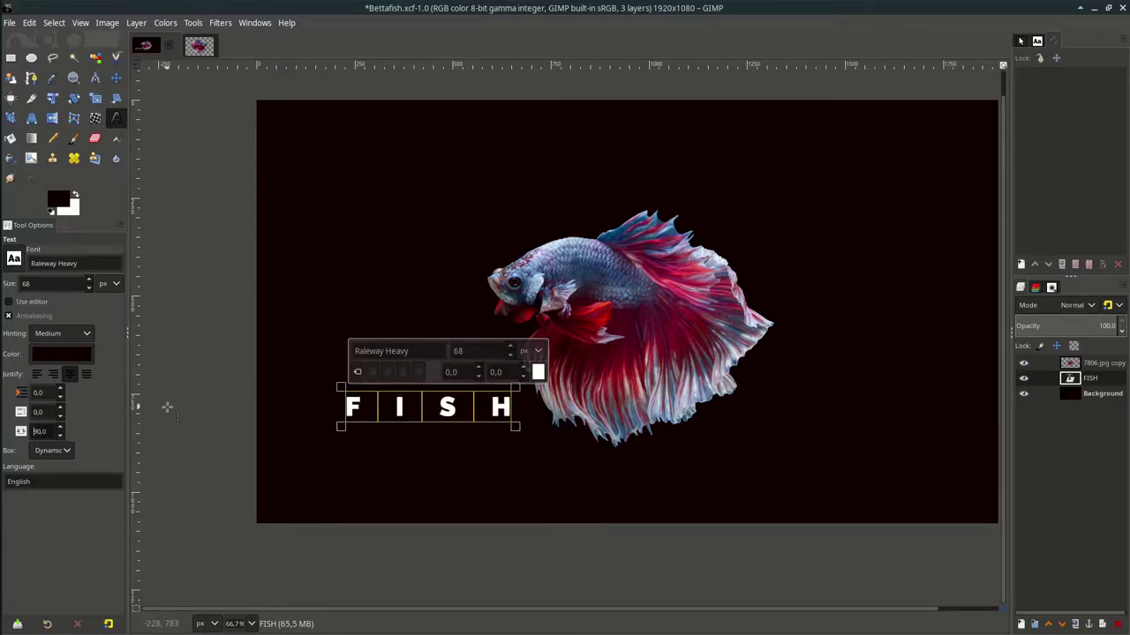
{"action": "left_click", "coordinate": [486, 352]}
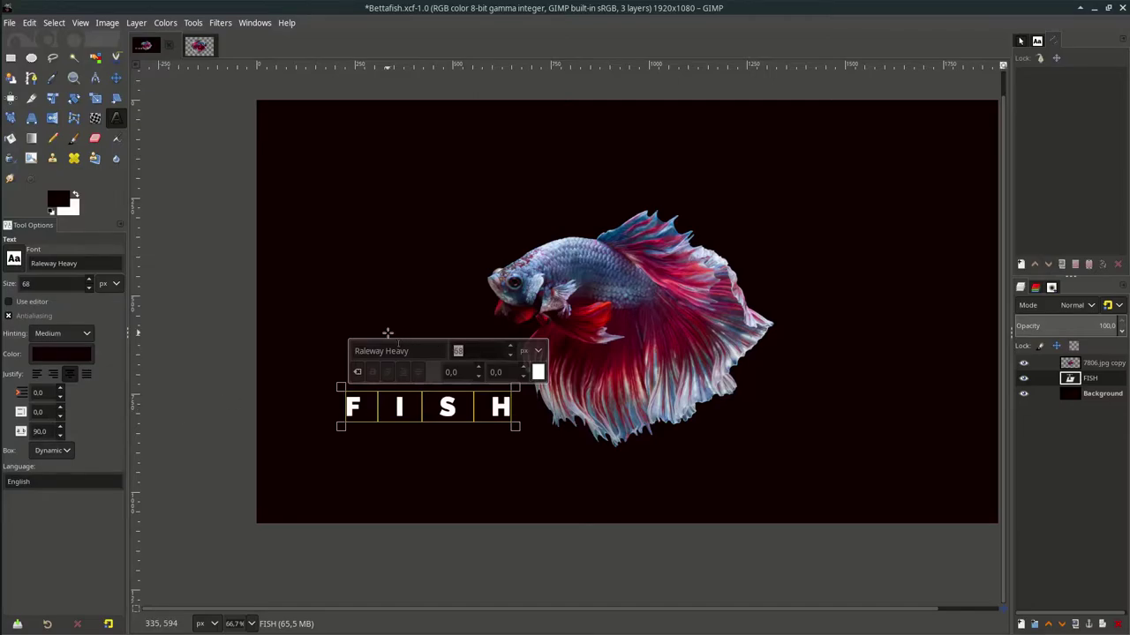
{"action": "key", "text": "Return"}
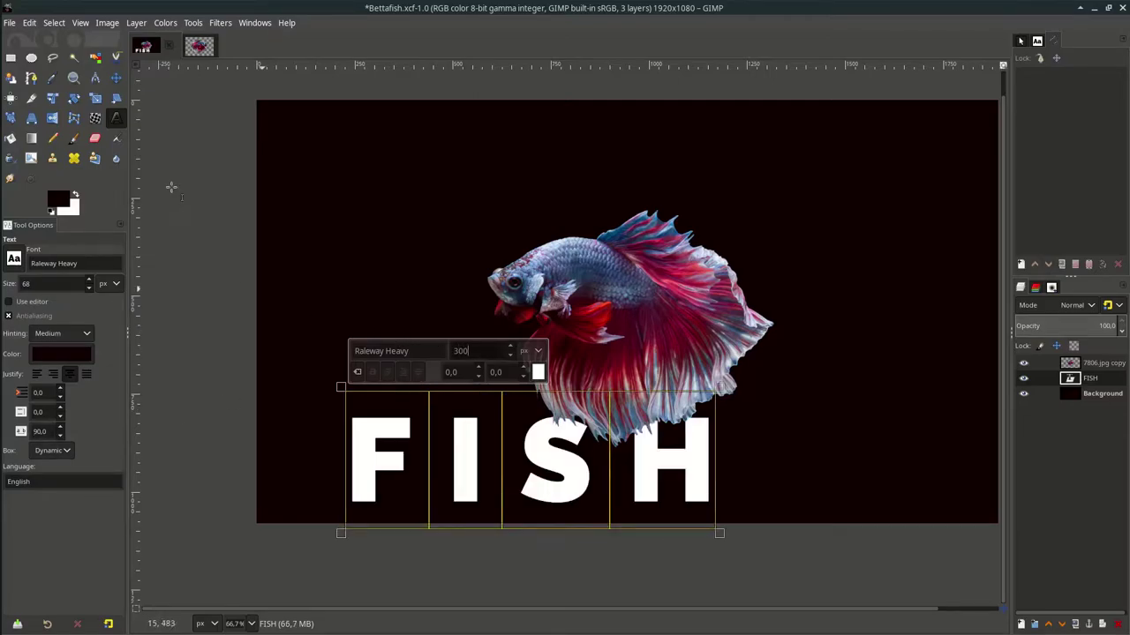
Place the FISH text layer above the fish layer and center the word over the fish's body
{"action": "left_click", "coordinate": [115, 77]}
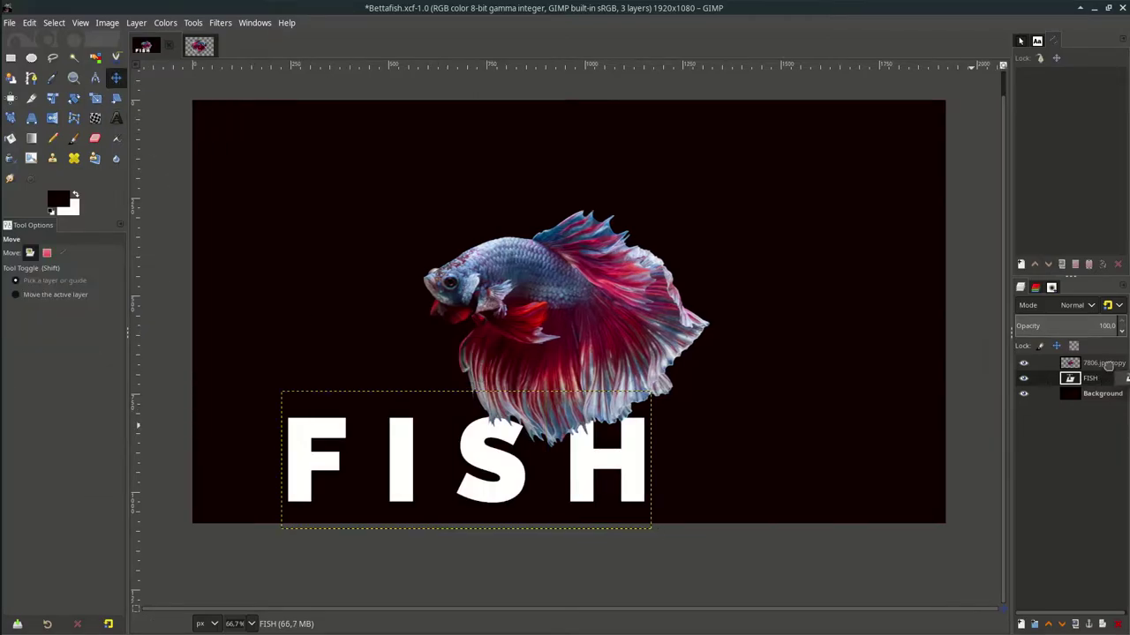
{"action": "left_click_drag", "start_coordinate": [1108, 365], "coordinate": [1107, 361]}
{"action": "left_click_drag", "start_coordinate": [615, 456], "coordinate": [713, 297]}
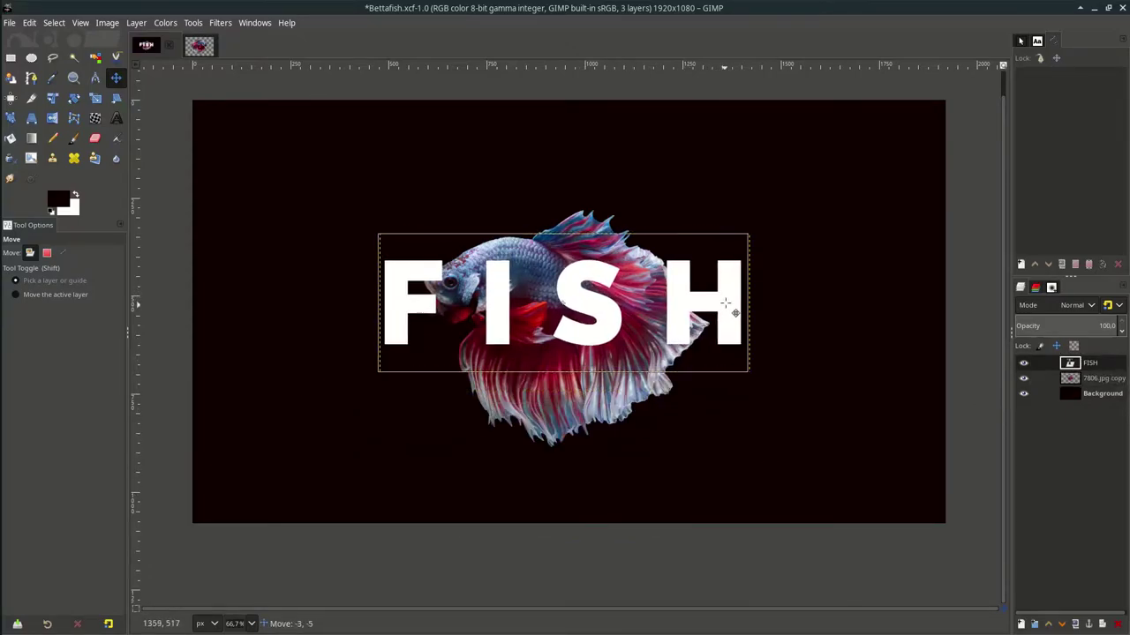
{"action": "left_click_drag", "start_coordinate": [632, 380], "coordinate": [636, 385]}
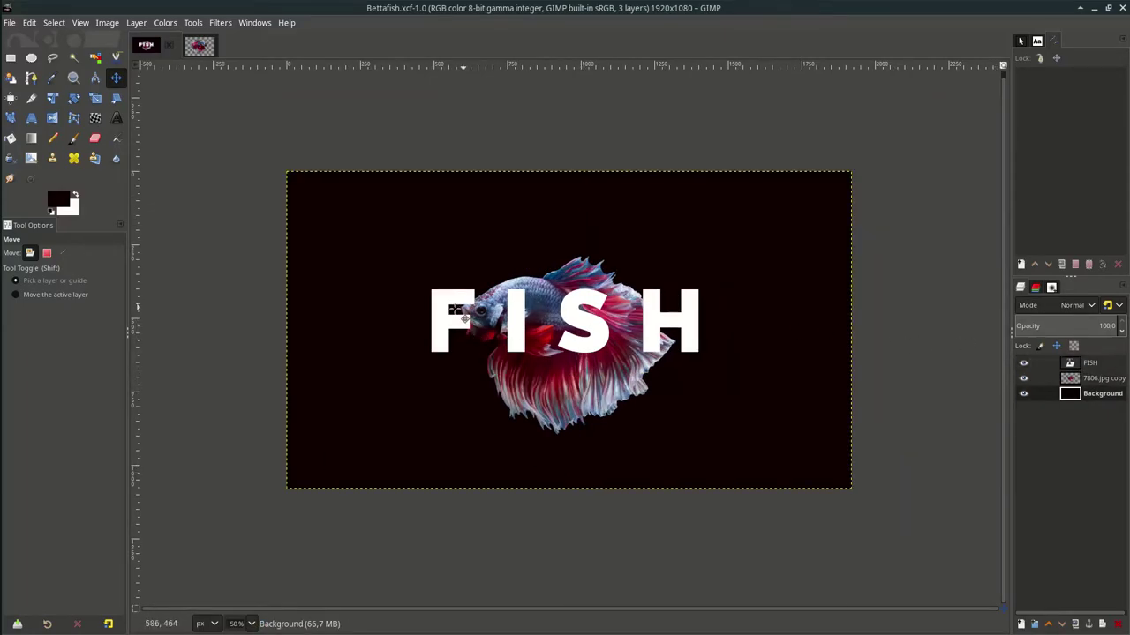
{"action": "scroll", "coordinate": [456, 310], "scroll_direction": "up", "scroll_amount": 2}
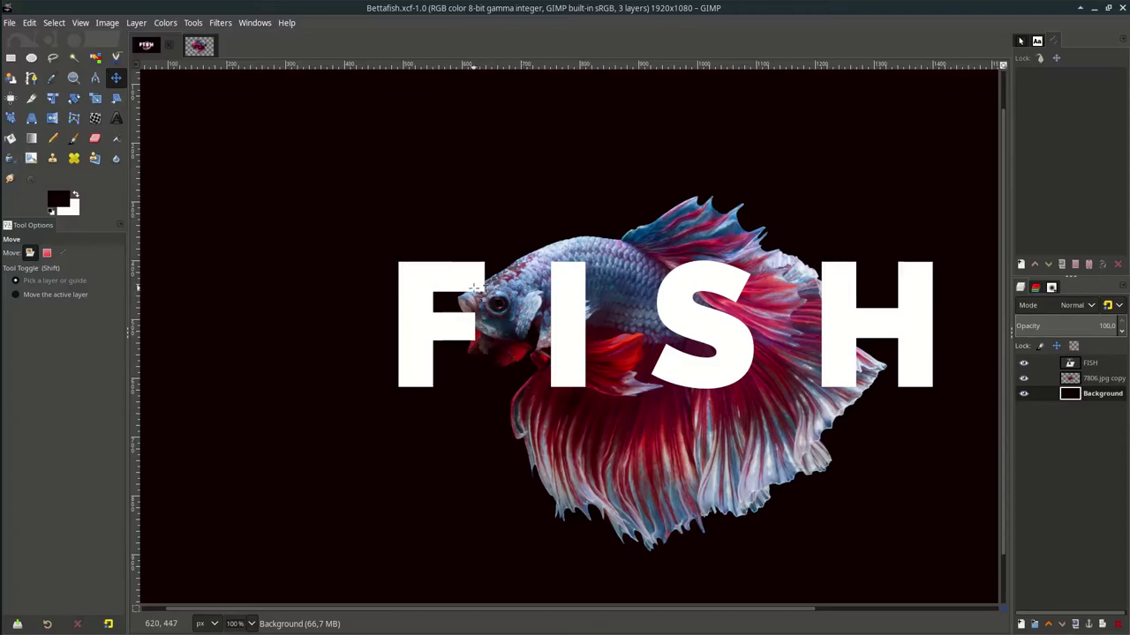
Add a white, full-opacity layer mask to the FISH text layer
{"action": "left_click", "coordinate": [1089, 364]}
{"action": "right_click", "coordinate": [1093, 365]}
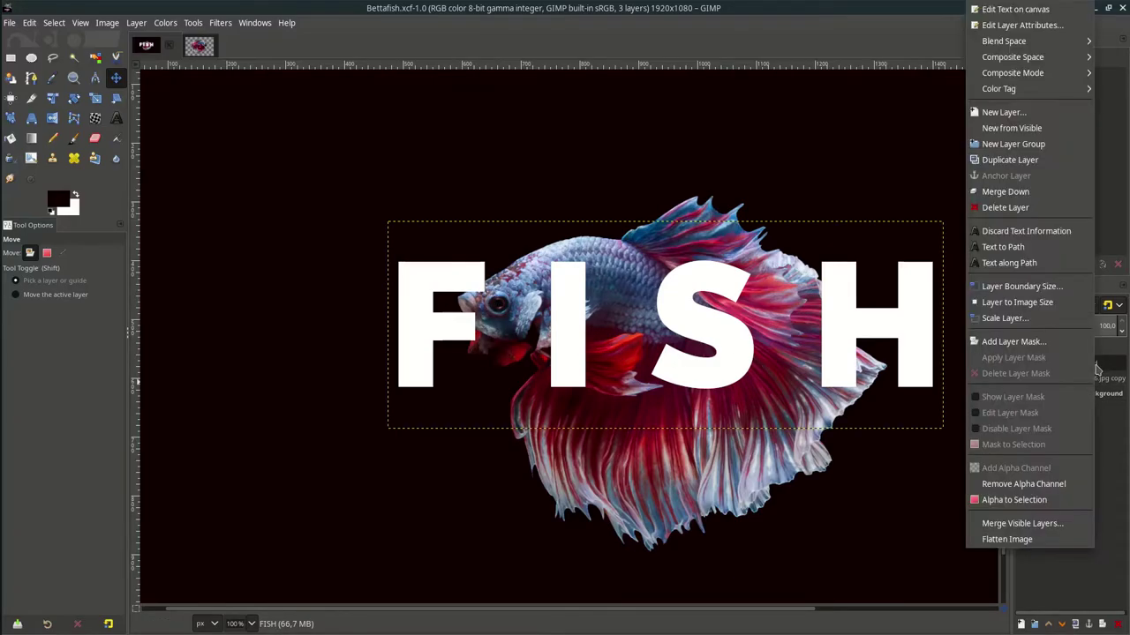
{"action": "left_click", "coordinate": [1031, 343]}
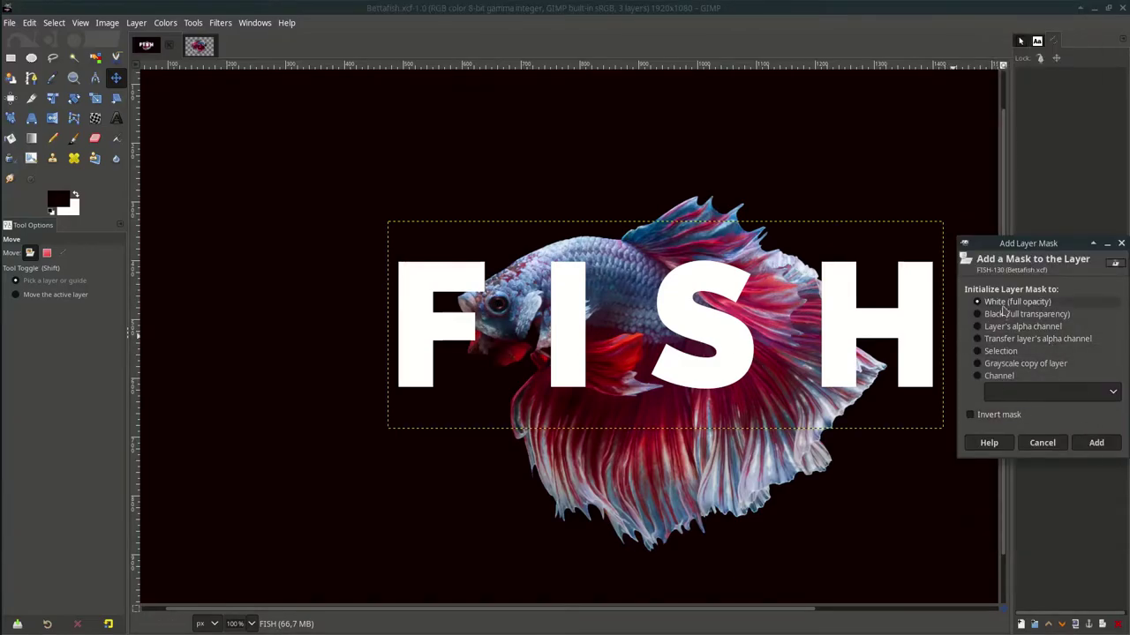
{"action": "left_click", "coordinate": [1095, 443]}
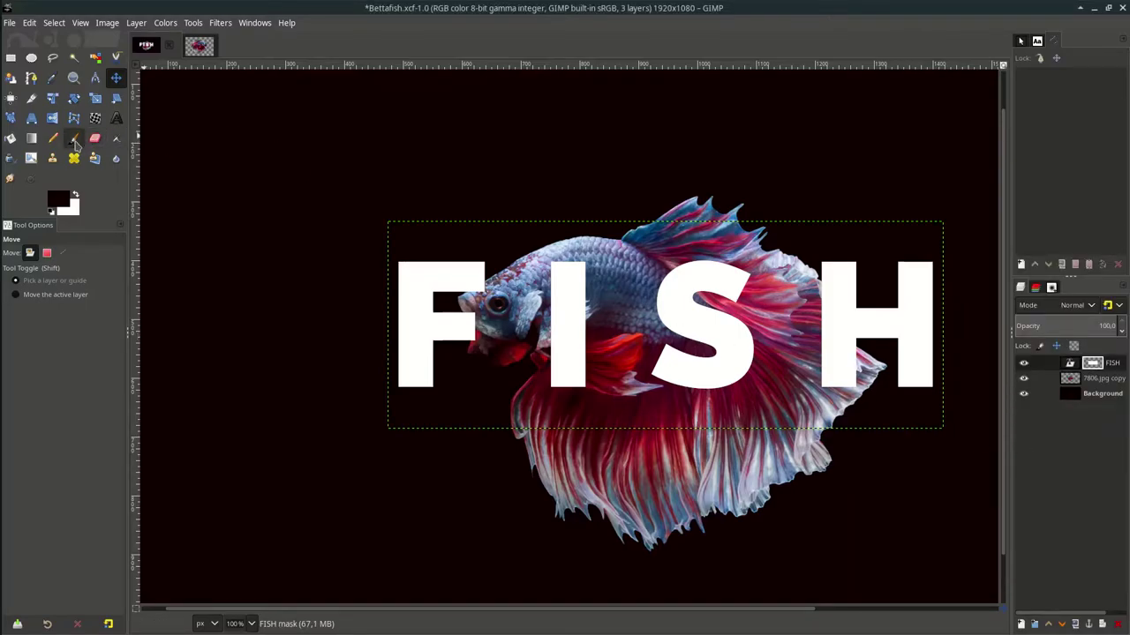
Paint black on the FISH layer mask with a size 40 brush where the letter F covers the fish's head
{"action": "left_click", "coordinate": [75, 140]}
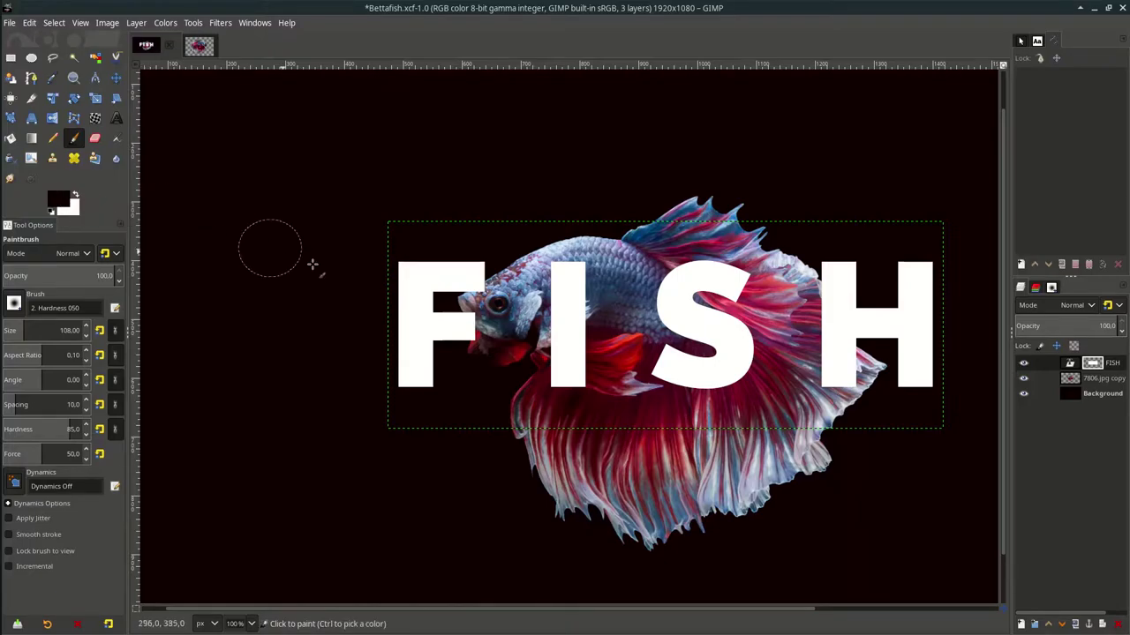
{"action": "scroll", "coordinate": [484, 322], "scroll_direction": "up", "scroll_amount": 4}
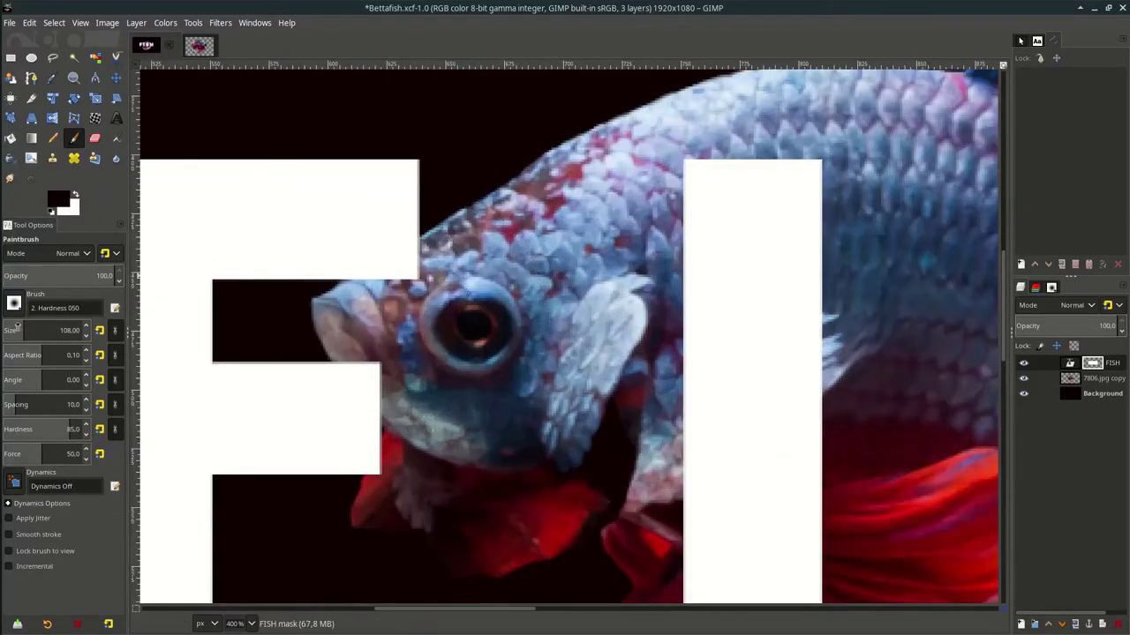
{"action": "left_click", "coordinate": [16, 330]}
{"action": "scroll", "coordinate": [291, 291], "scroll_direction": "up", "scroll_amount": 2}
{"action": "scroll", "coordinate": [390, 365], "scroll_direction": "down", "scroll_amount": 5}
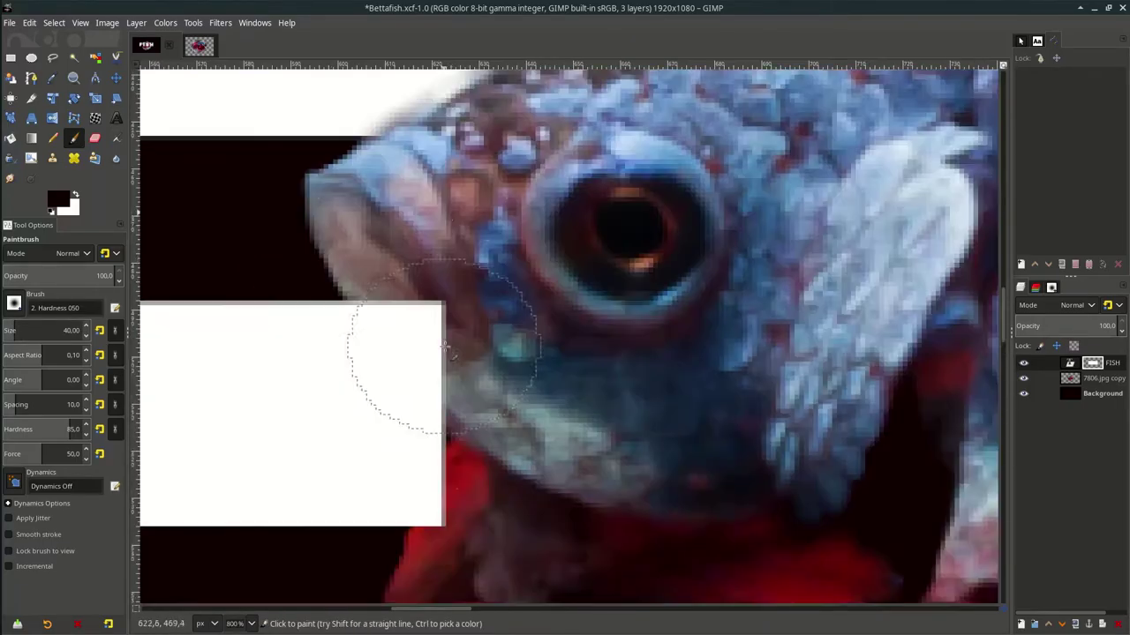
{"action": "scroll", "coordinate": [530, 273], "scroll_direction": "down", "scroll_amount": 2}
Paint black on the FISH layer mask along the tail fin over the letter H, undoing the stray strokes
{"action": "left_click_drag", "start_coordinate": [743, 270], "coordinate": [530, 273]}
{"action": "left_click_drag", "start_coordinate": [988, 397], "coordinate": [554, 273]}
{"action": "scroll", "coordinate": [554, 273], "scroll_direction": "down", "scroll_amount": 2}
{"action": "left_click_drag", "start_coordinate": [914, 347], "coordinate": [673, 250]}
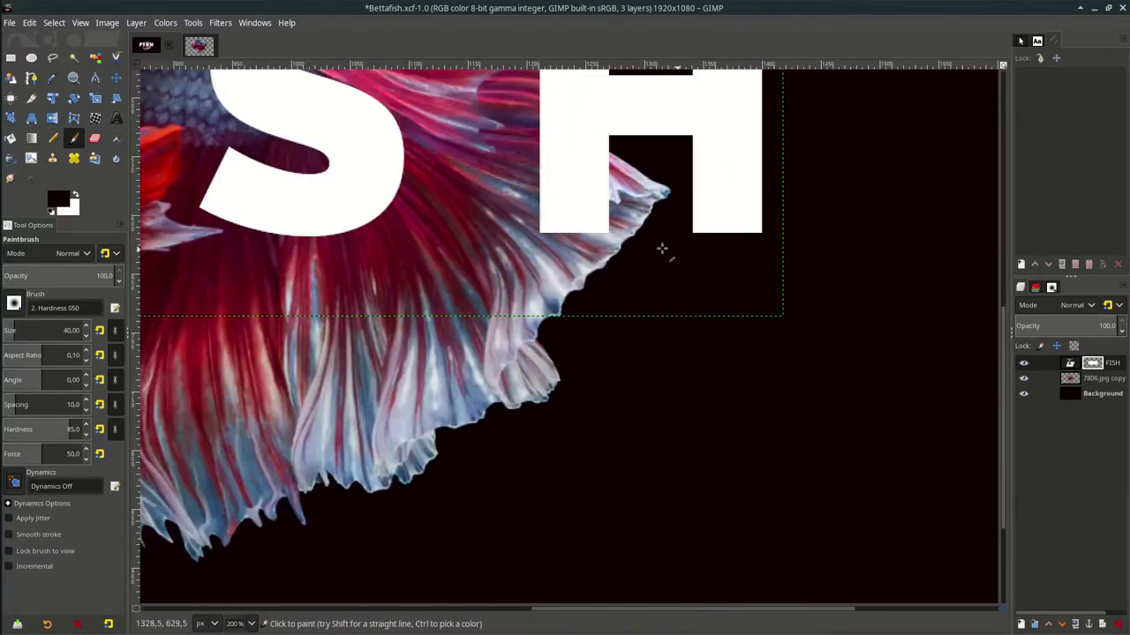
{"action": "scroll", "coordinate": [622, 500], "scroll_direction": "up", "scroll_amount": 3}
{"action": "mouse_move", "coordinate": [596, 180]}
{"action": "left_mouse_down"}
{"action": "mouse_move", "coordinate": [622, 501]}
{"action": "mouse_move", "coordinate": [588, 456]}
{"action": "mouse_move", "coordinate": [635, 483]}
{"action": "mouse_move", "coordinate": [540, 448]}
{"action": "mouse_move", "coordinate": [494, 507]}
{"action": "left_mouse_up"}
{"action": "scroll", "coordinate": [635, 484], "scroll_direction": "down", "scroll_amount": 1}
{"action": "scroll", "coordinate": [494, 507], "scroll_direction": "up", "scroll_amount": 4}
{"action": "mouse_move", "coordinate": [465, 243]}
{"action": "left_mouse_down"}
{"action": "mouse_move", "coordinate": [434, 328]}
{"action": "mouse_move", "coordinate": [503, 468]}
{"action": "mouse_move", "coordinate": [469, 438]}
{"action": "mouse_move", "coordinate": [472, 418]}
{"action": "mouse_move", "coordinate": [442, 423]}
{"action": "left_mouse_up"}
{"action": "key", "text": "ctrl+z"}
{"action": "left_click", "coordinate": [461, 322]}
{"action": "key", "text": "ctrl+z"}
{"action": "key", "text": "ctrl+z"}
{"action": "scroll", "coordinate": [469, 434], "scroll_direction": "down", "scroll_amount": 2}
{"action": "scroll", "coordinate": [503, 479], "scroll_direction": "up", "scroll_amount": 2}
{"action": "scroll", "coordinate": [523, 358], "scroll_direction": "down", "scroll_amount": 5}
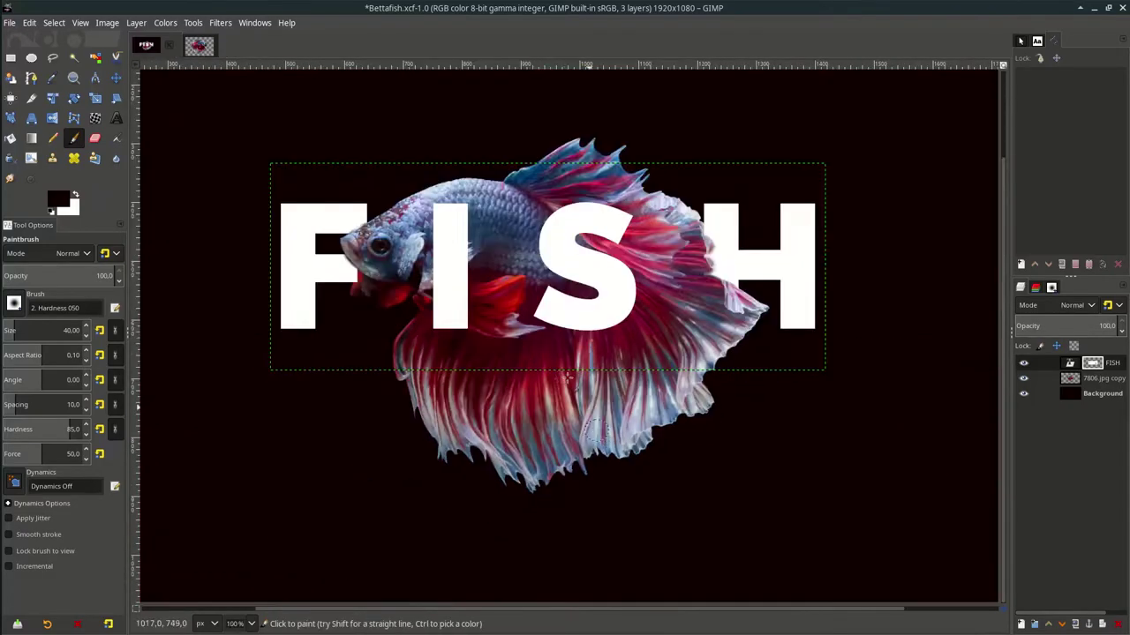
Undo the mask painting on the FISH text and remove its layer mask
{"action": "left_click_drag", "start_coordinate": [524, 358], "coordinate": [549, 279]}
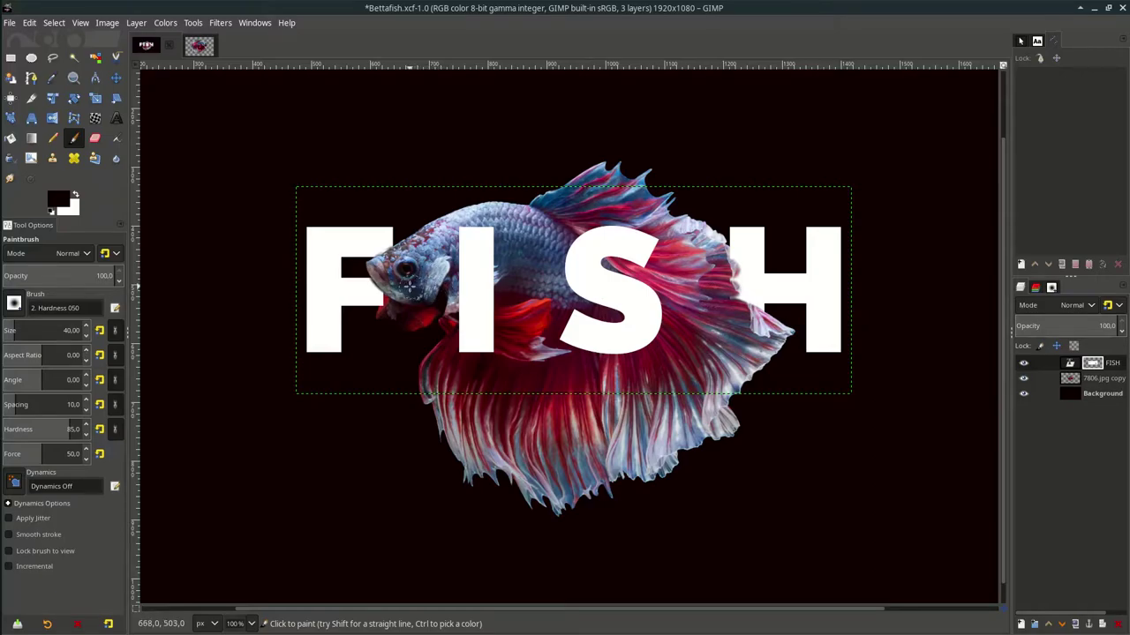
{"action": "scroll", "coordinate": [401, 287], "scroll_direction": "up", "scroll_amount": 1}
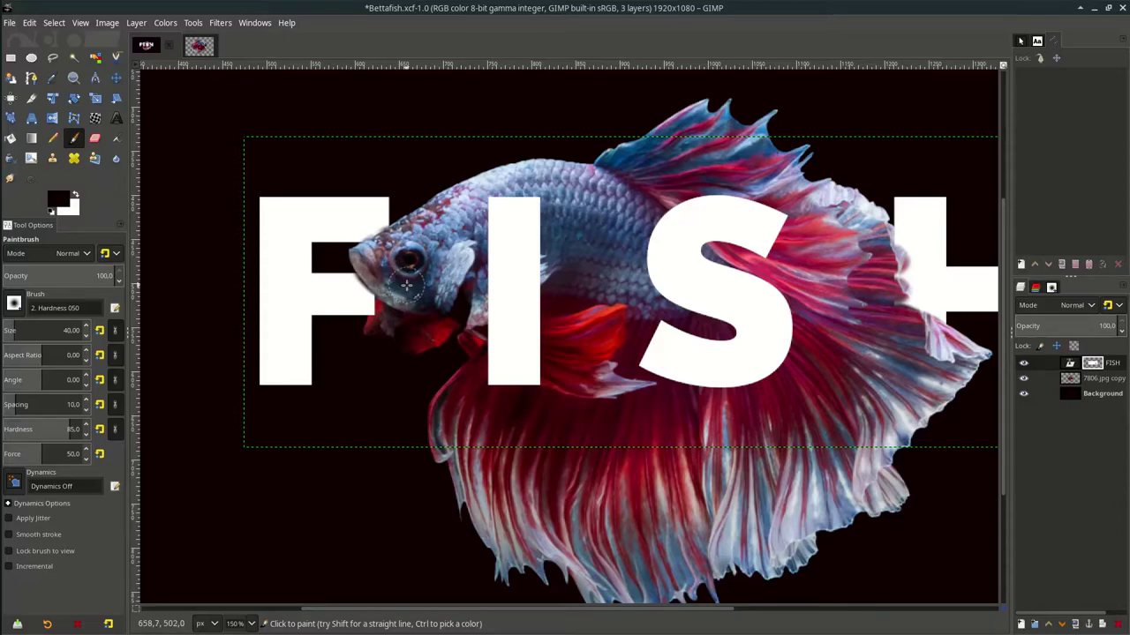
{"action": "scroll", "coordinate": [406, 284], "scroll_direction": "down", "scroll_amount": 1}
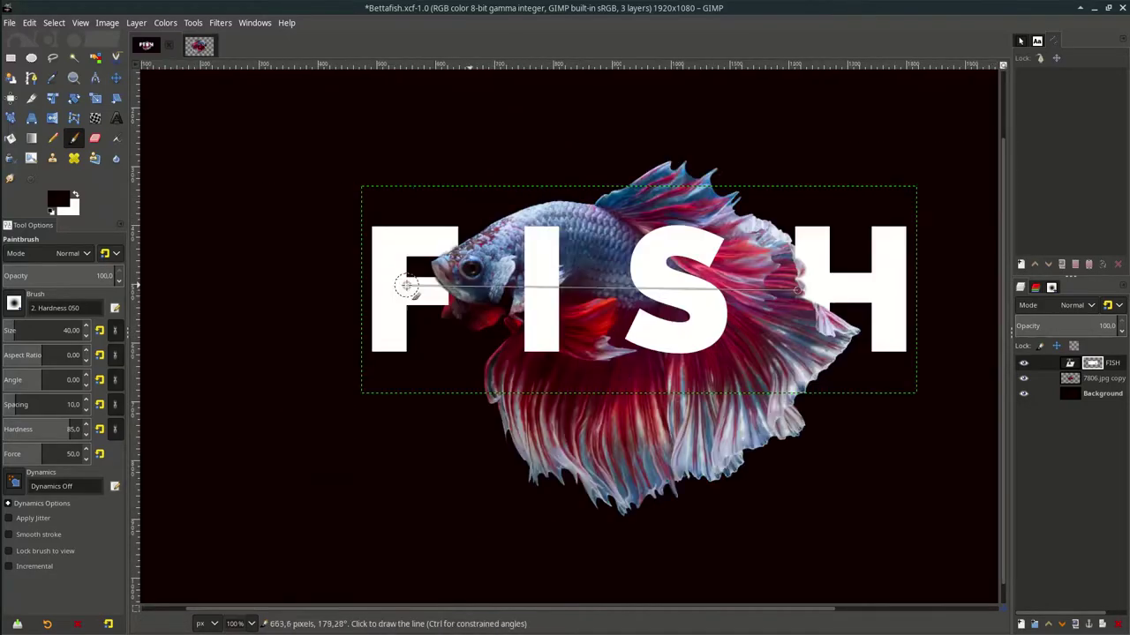
{"action": "scroll", "coordinate": [497, 308], "scroll_direction": "right", "scroll_amount": 3}
{"action": "scroll", "coordinate": [476, 307], "scroll_direction": "left", "scroll_amount": 1}
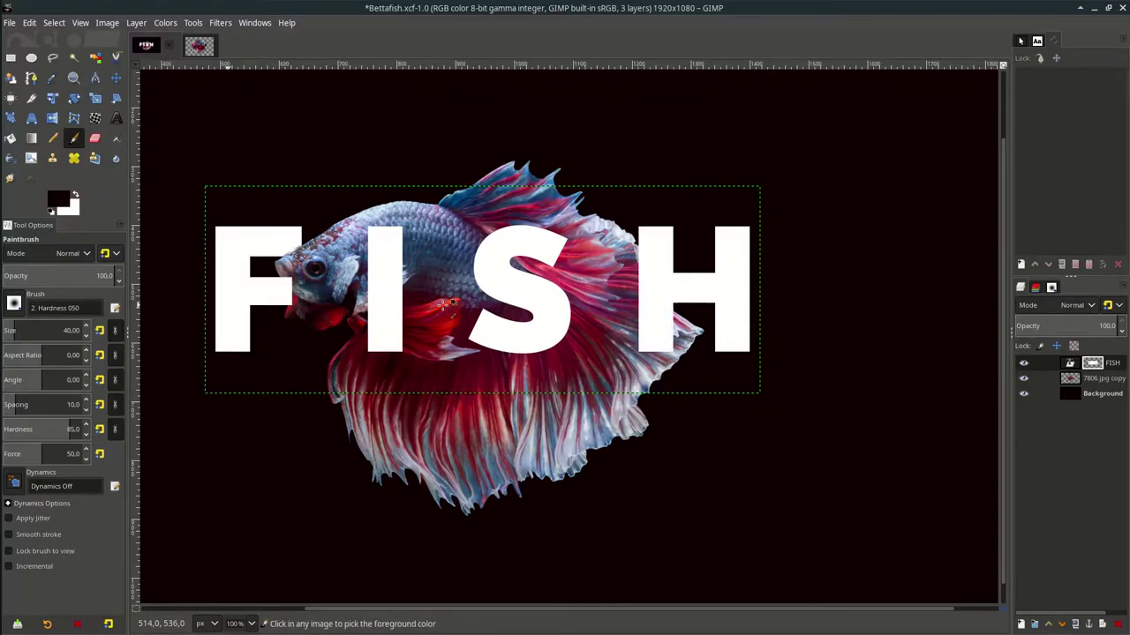
{"action": "key", "text": "ctrl+s"}
Duplicate the FISH text layer, place the copy below the fish layer and name it BACK
{"action": "left_click", "coordinate": [1077, 624]}
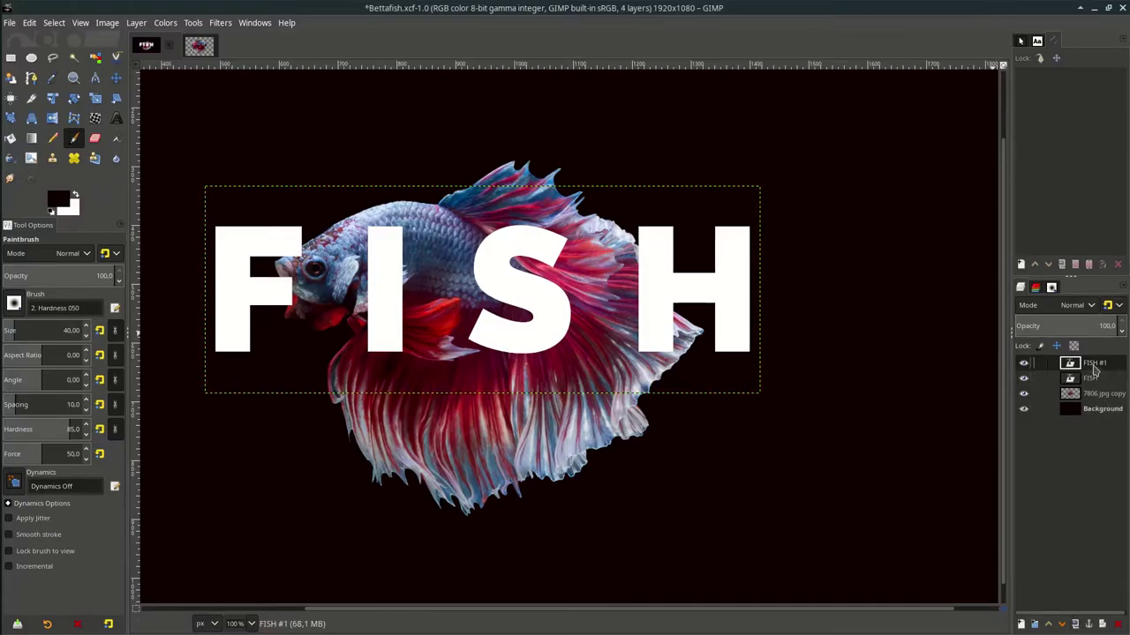
{"action": "left_click_drag", "start_coordinate": [1103, 373], "coordinate": [1094, 400]}
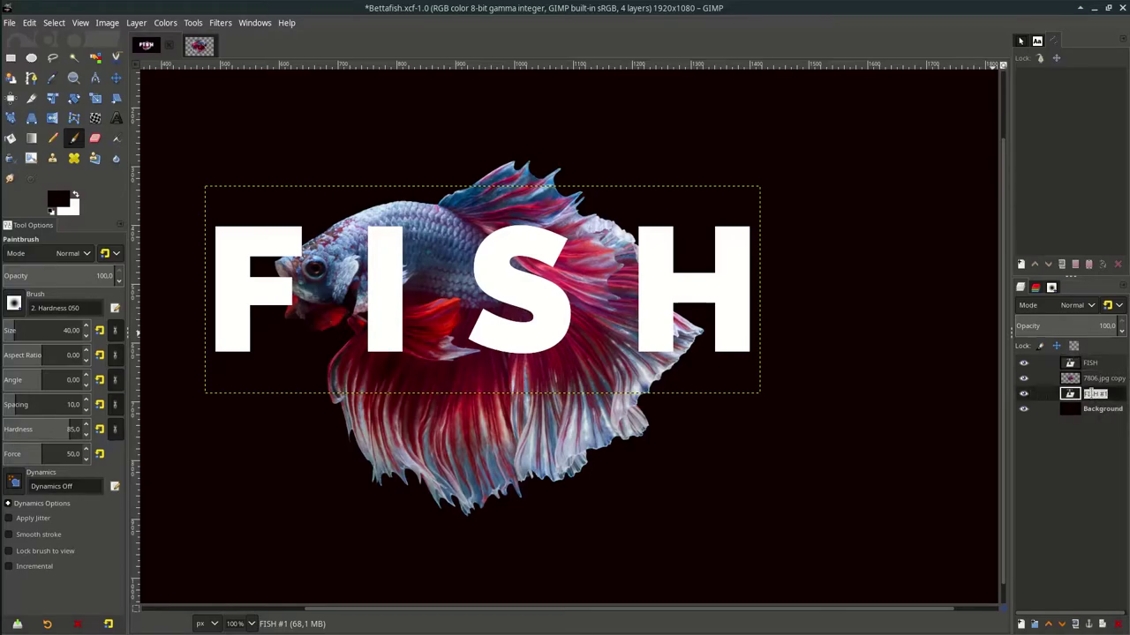
{"action": "key", "text": "Return"}
Rename the FISH text layer above the fish as FRONT
{"action": "double_click", "coordinate": [1091, 363]}
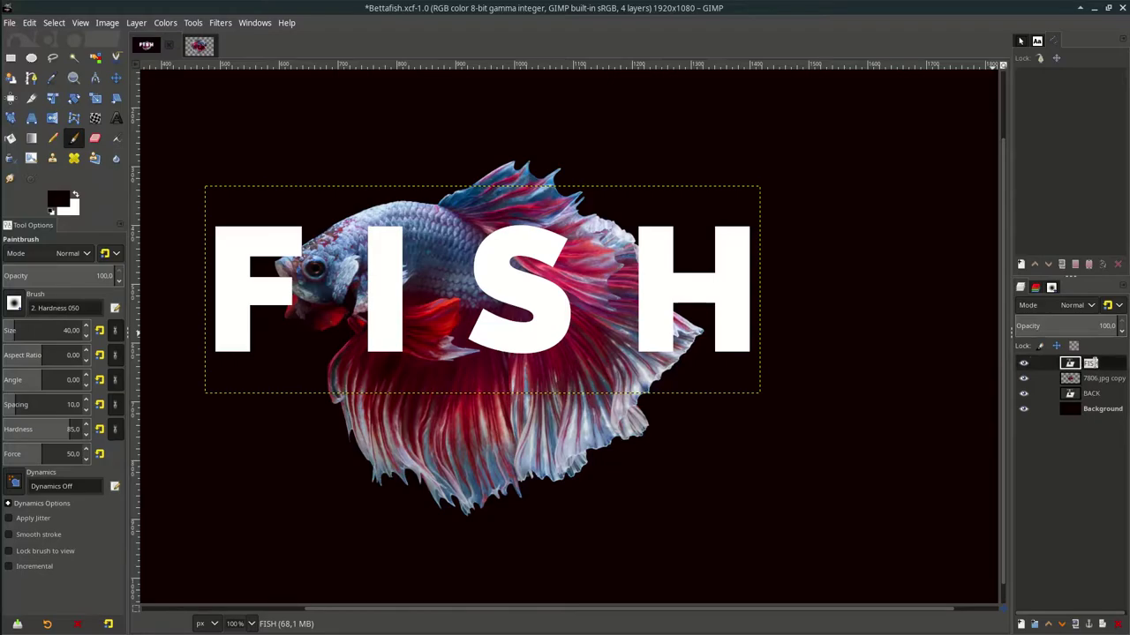
{"action": "type", "text": "FRONT"}
{"action": "key", "text": "Return"}
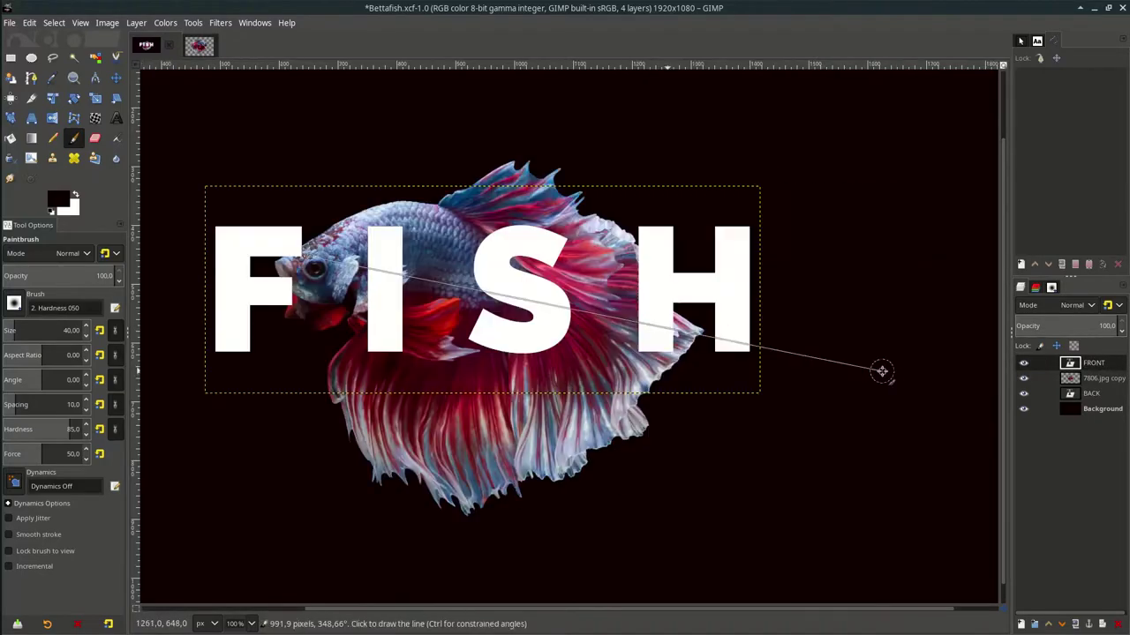
Add a white layer mask to the FRONT text layer
{"action": "left_click", "coordinate": [1091, 394]}
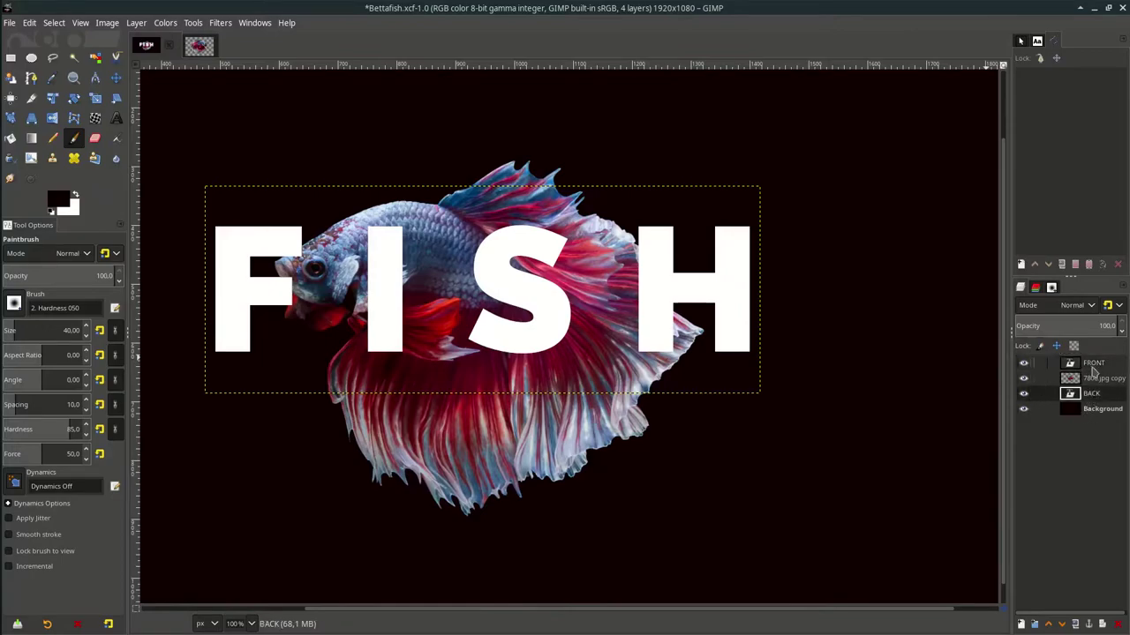
{"action": "left_click", "coordinate": [1094, 380]}
{"action": "scroll", "coordinate": [877, 419], "scroll_direction": "left", "scroll_amount": 1}
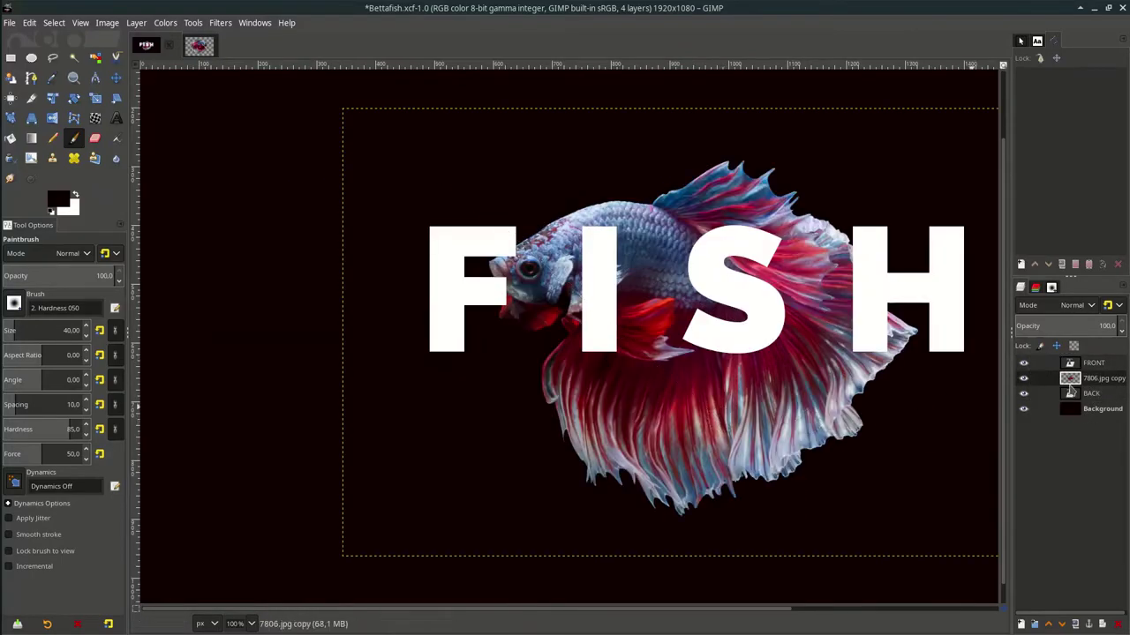
{"action": "left_click", "coordinate": [1093, 363]}
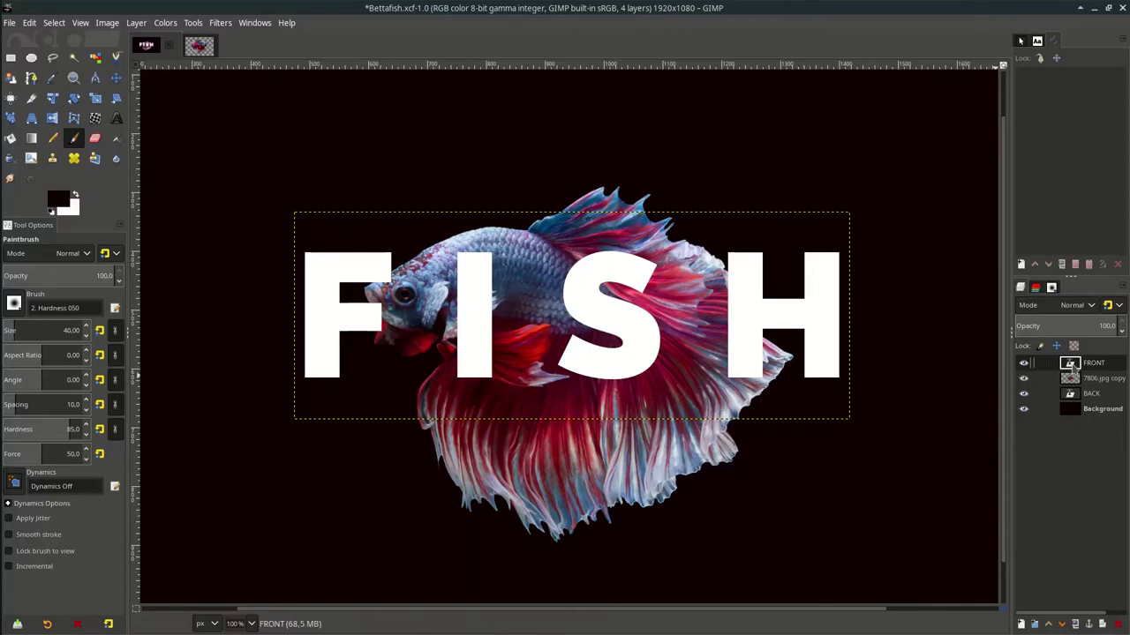
{"action": "right_click", "coordinate": [1079, 369]}
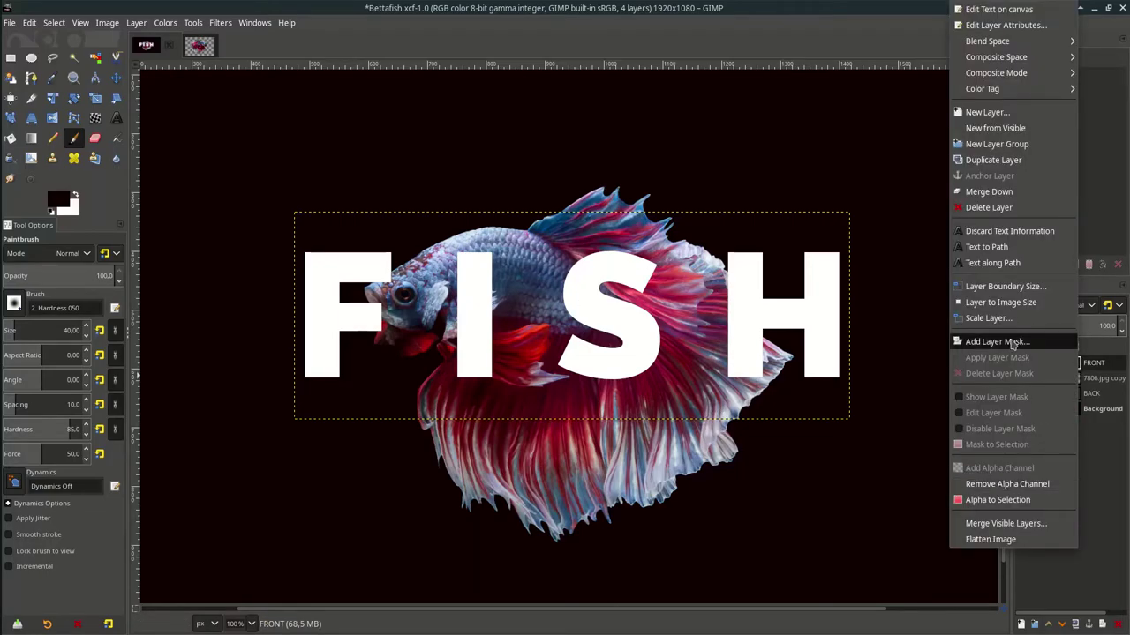
{"action": "left_click", "coordinate": [1006, 342]}
{"action": "left_click", "coordinate": [1066, 450]}
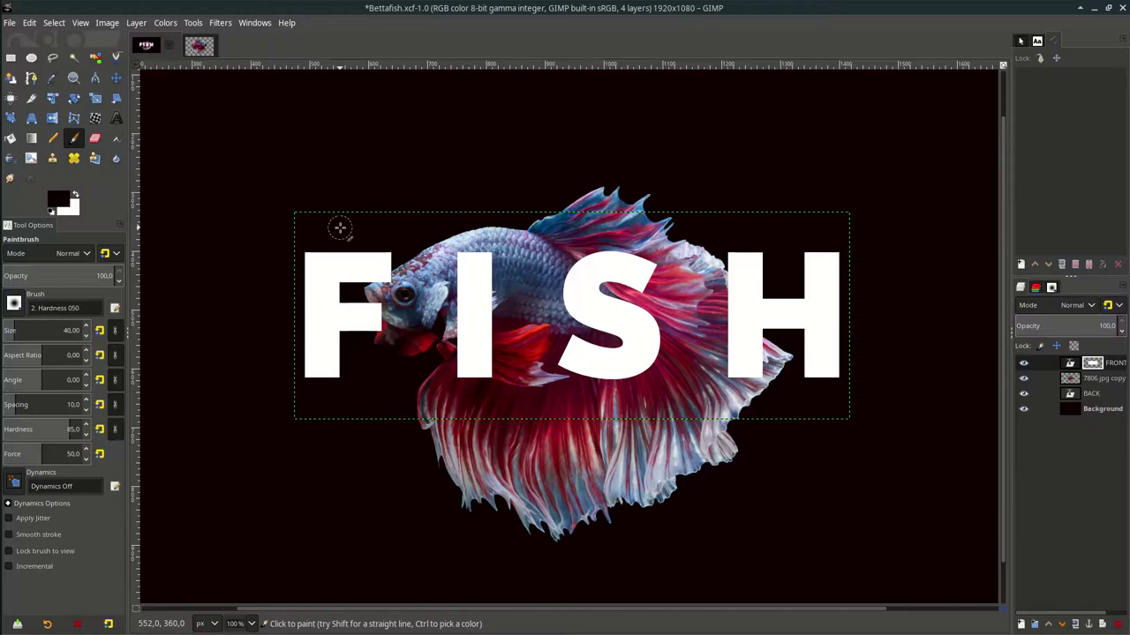
Paint black on the FRONT mask with the size 40 brush to bring the fish's head in front of the letter F
{"action": "scroll", "coordinate": [342, 234], "scroll_direction": "up", "scroll_amount": 3, "text": "ctrl"}
{"action": "left_click_drag", "start_coordinate": [476, 378], "coordinate": [445, 370]}
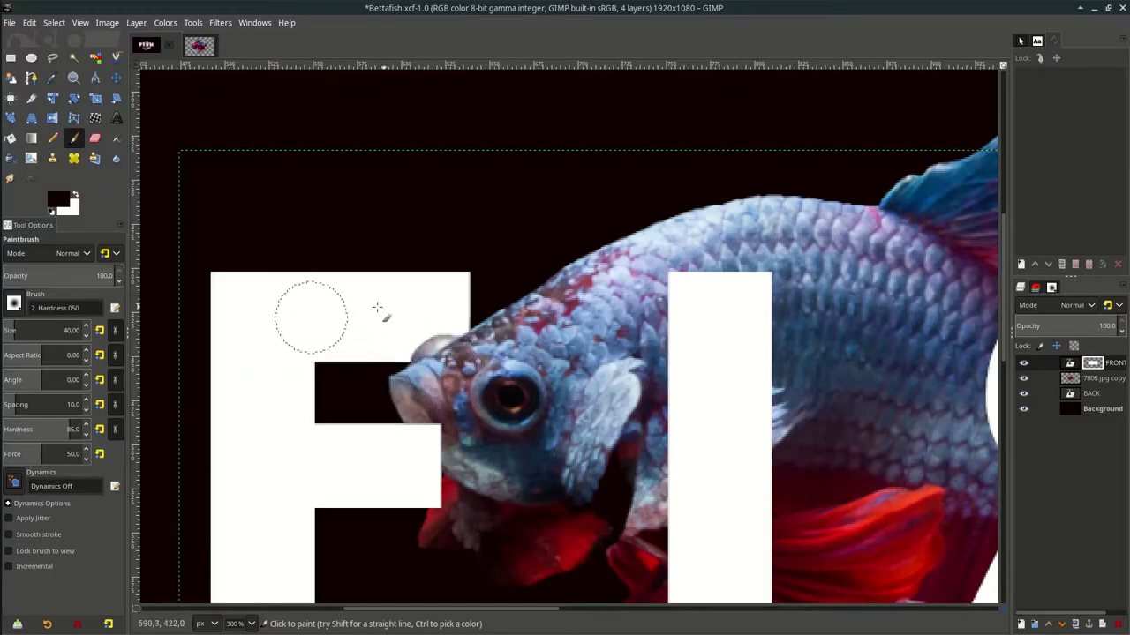
{"action": "scroll", "coordinate": [342, 287], "scroll_direction": "down", "scroll_amount": 3}
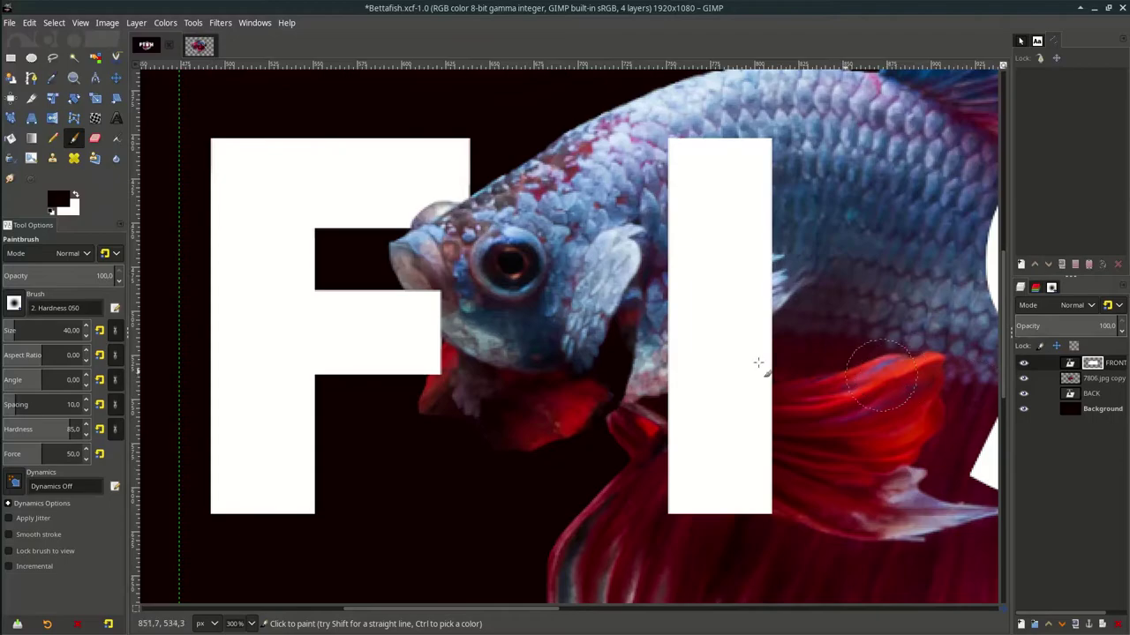
{"action": "scroll", "coordinate": [461, 309], "scroll_direction": "up", "scroll_amount": 1}
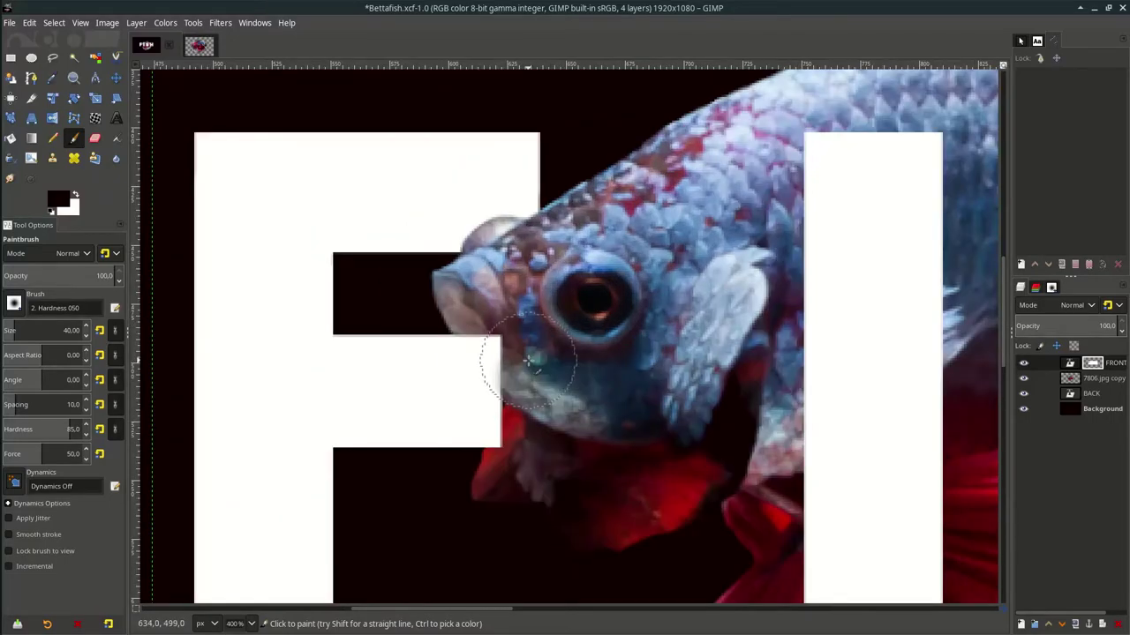
{"action": "mouse_move", "coordinate": [528, 360]}
{"action": "left_mouse_down"}
{"action": "mouse_move", "coordinate": [478, 306]}
{"action": "mouse_move", "coordinate": [529, 365]}
{"action": "mouse_move", "coordinate": [504, 449]}
{"action": "mouse_move", "coordinate": [511, 431]}
{"action": "mouse_move", "coordinate": [483, 441]}
{"action": "mouse_move", "coordinate": [511, 444]}
{"action": "left_mouse_up"}
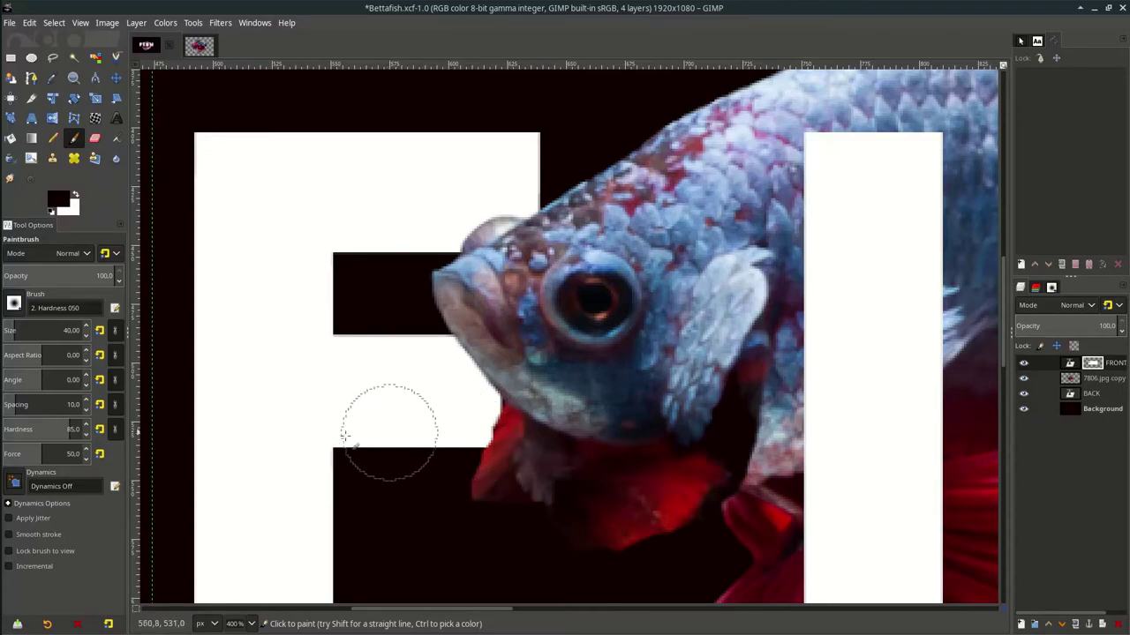
Paint black on the FRONT mask along the tail fin to bring it in front of the letter H
{"action": "scroll", "coordinate": [368, 420], "scroll_direction": "down", "scroll_amount": 1}
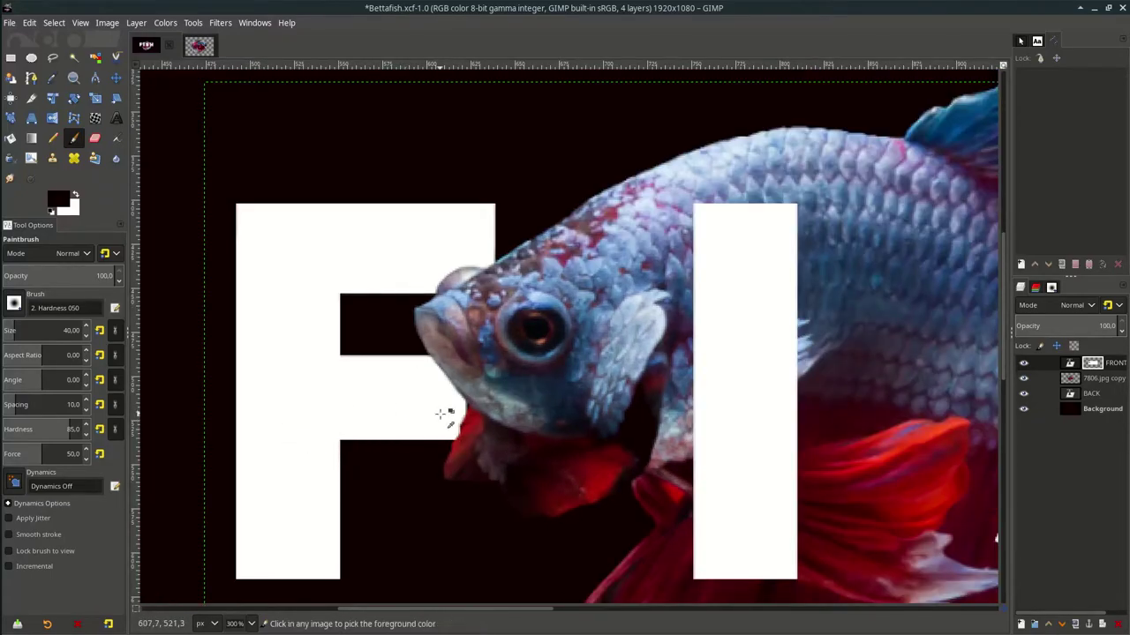
{"action": "scroll", "coordinate": [741, 309], "scroll_direction": "right", "scroll_amount": 5}
{"action": "mouse_move", "coordinate": [741, 306]}
{"action": "left_mouse_down"}
{"action": "mouse_move", "coordinate": [769, 264]}
{"action": "mouse_move", "coordinate": [794, 277]}
{"action": "mouse_move", "coordinate": [710, 348]}
{"action": "mouse_move", "coordinate": [799, 401]}
{"action": "mouse_move", "coordinate": [822, 496]}
{"action": "mouse_move", "coordinate": [766, 553]}
{"action": "mouse_move", "coordinate": [831, 540]}
{"action": "left_mouse_up"}
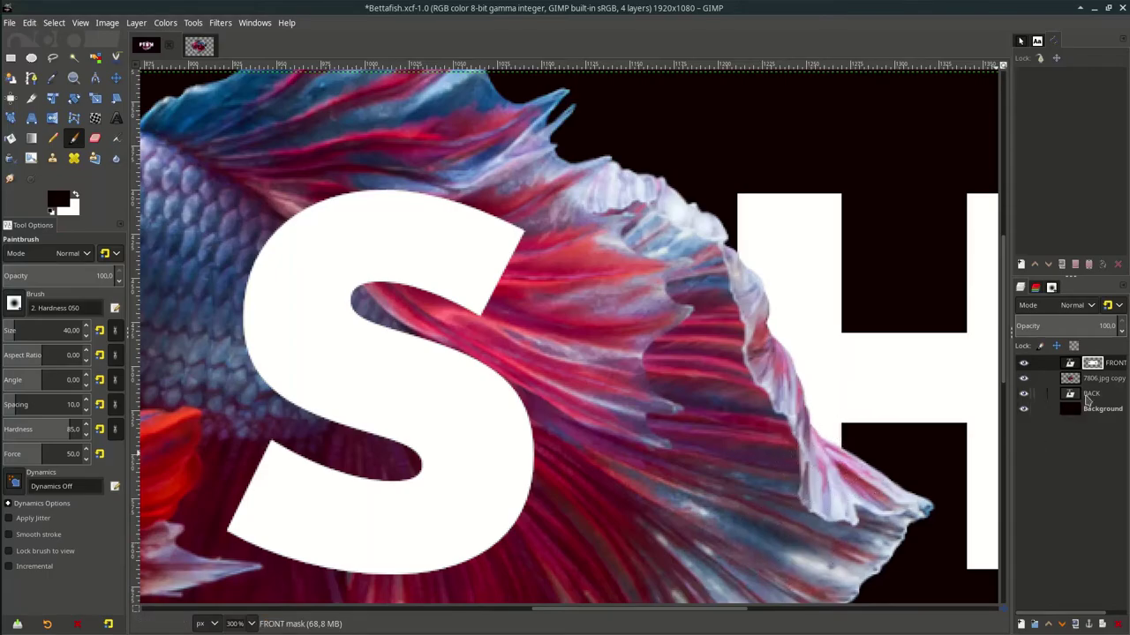
Select the BACK text layer and save the composition
{"action": "left_click", "coordinate": [1088, 396]}
{"action": "key", "text": "minus"}
{"action": "key", "text": "minus"}
{"action": "key", "text": "minus"}
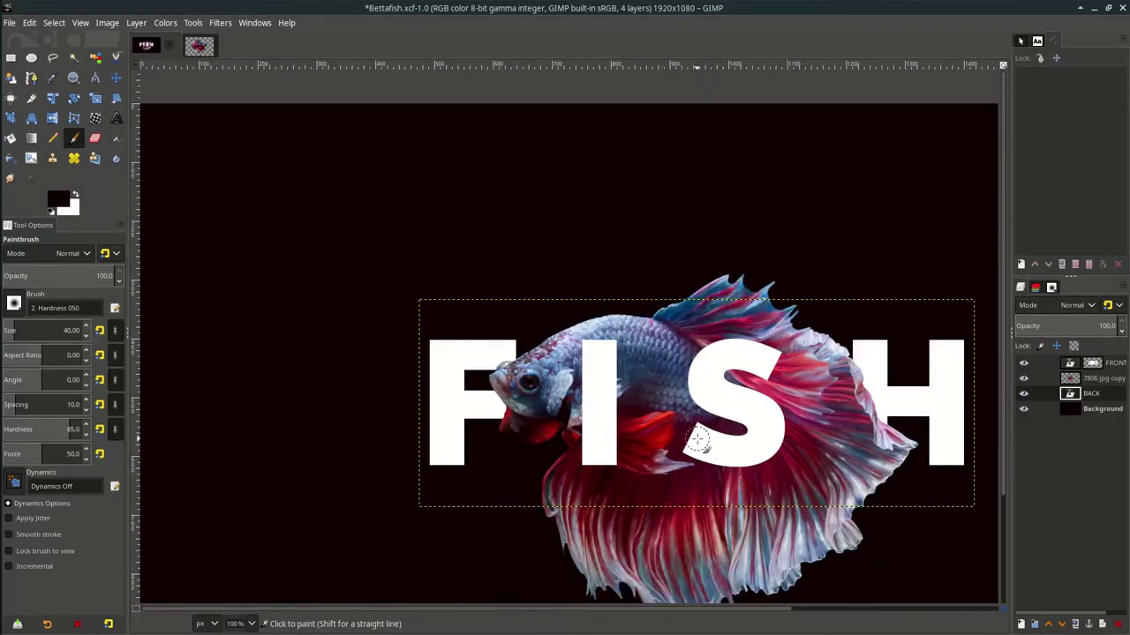
{"action": "key", "text": "minus"}
{"action": "key", "text": "ctrl+s"}
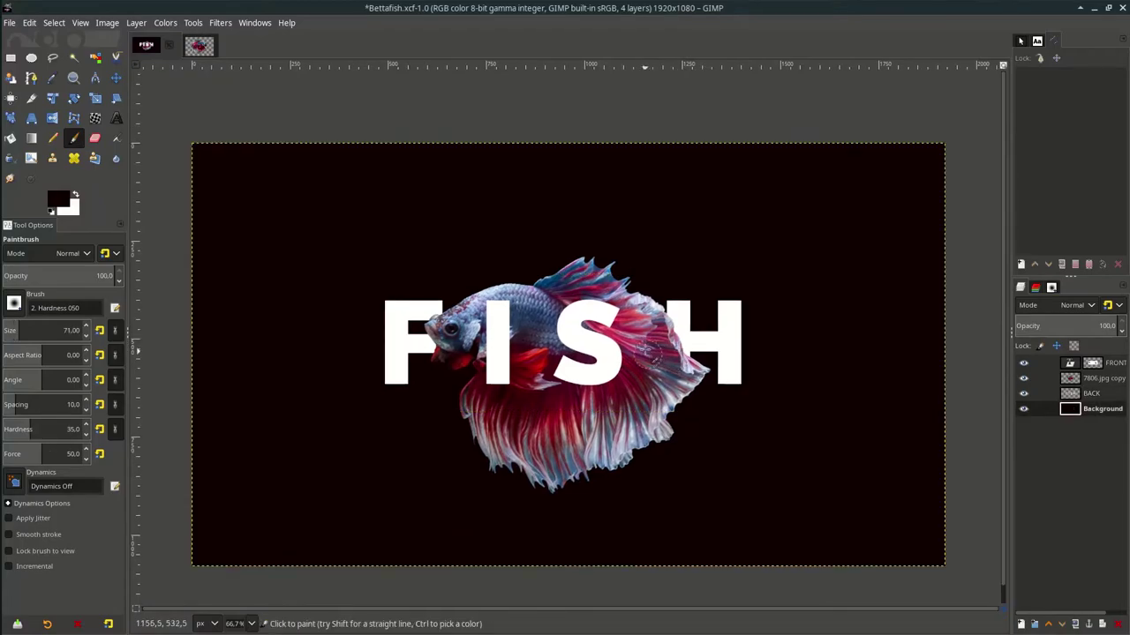
Duplicate the fish layer and place the copy between the BACK text layer and the background
{"action": "key", "text": "minus"}
{"action": "key", "text": "plus"}
{"action": "left_click", "coordinate": [1110, 382]}
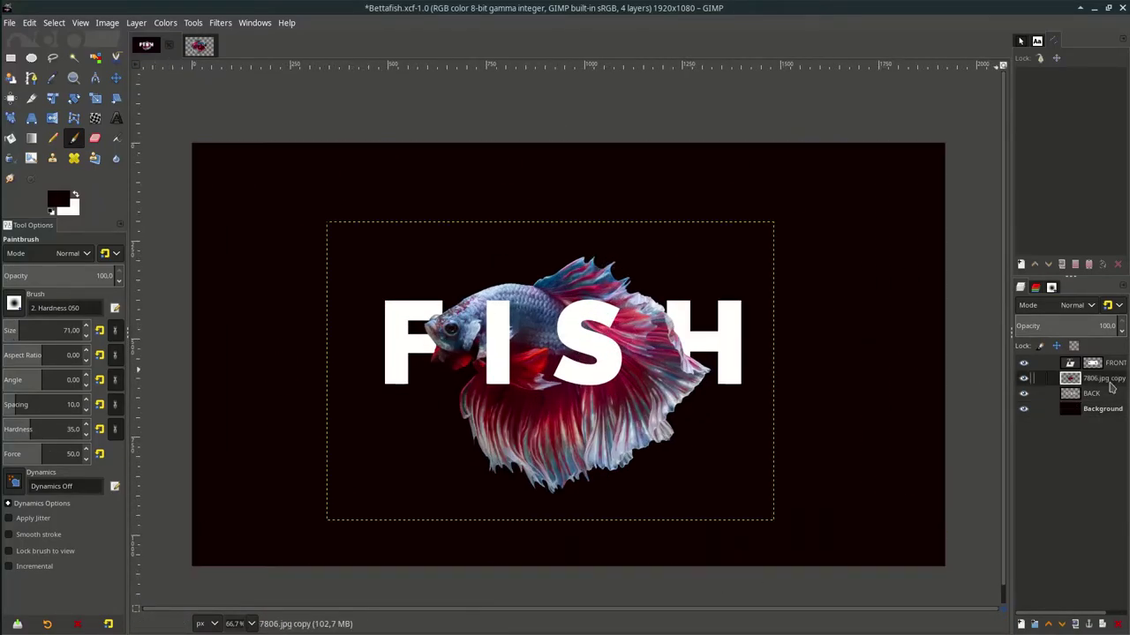
{"action": "left_click", "coordinate": [1074, 624]}
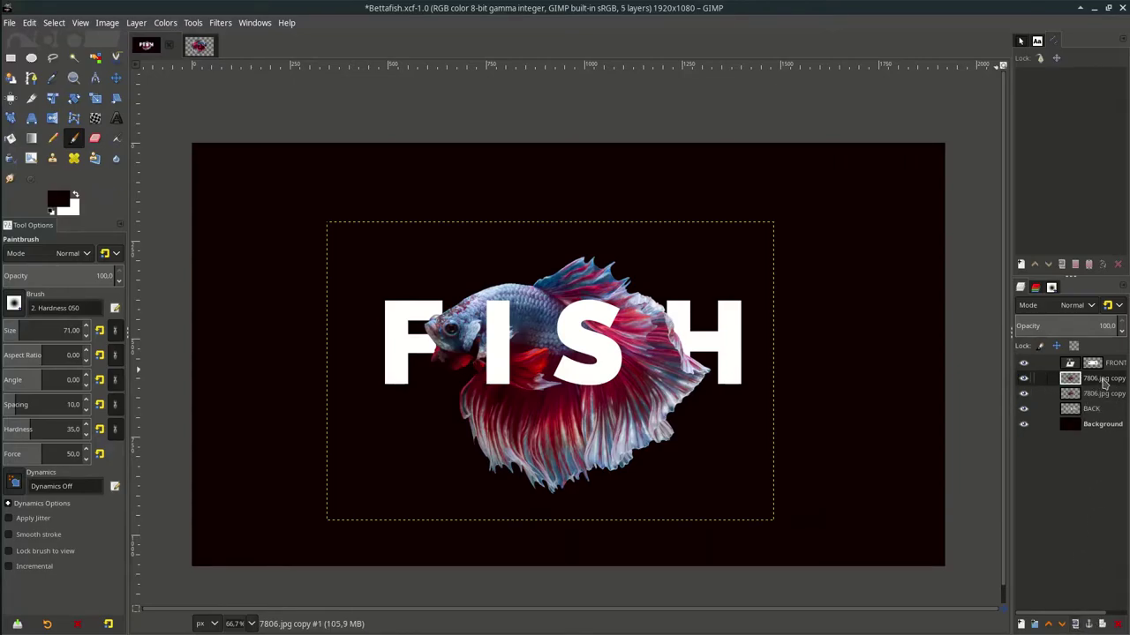
{"action": "left_click_drag", "start_coordinate": [1105, 382], "coordinate": [1106, 417]}
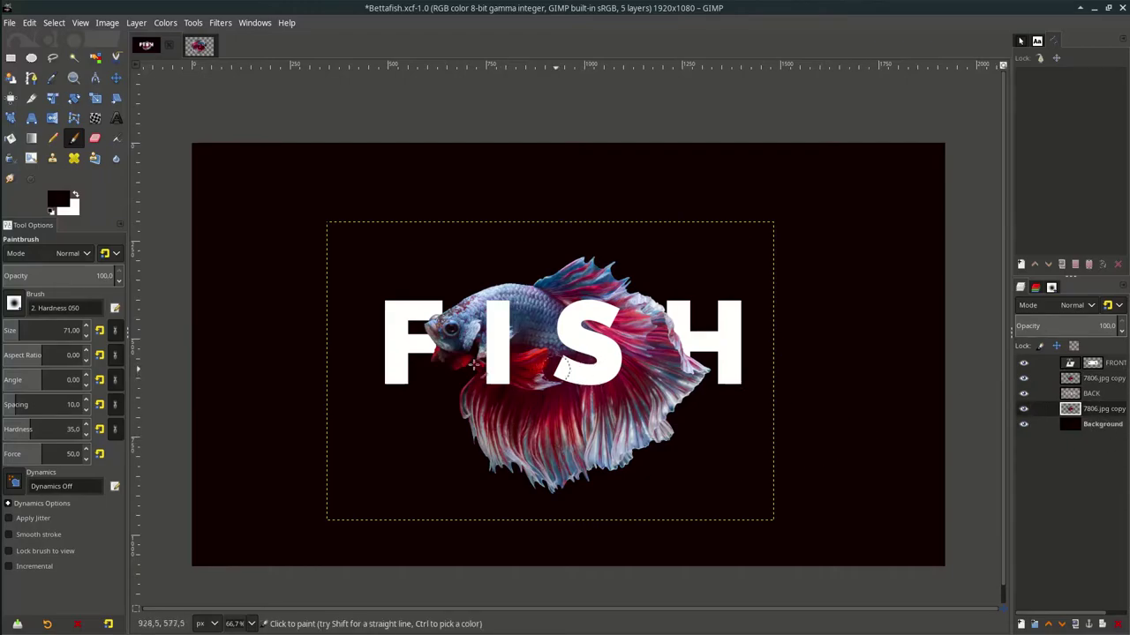
Scale the lower fish copy to 2400 × 1779 px around its center and reduce its opacity to 3.4
{"action": "left_click", "coordinate": [96, 98]}
{"action": "key", "text": "minus"}
{"action": "left_click", "coordinate": [686, 502]}
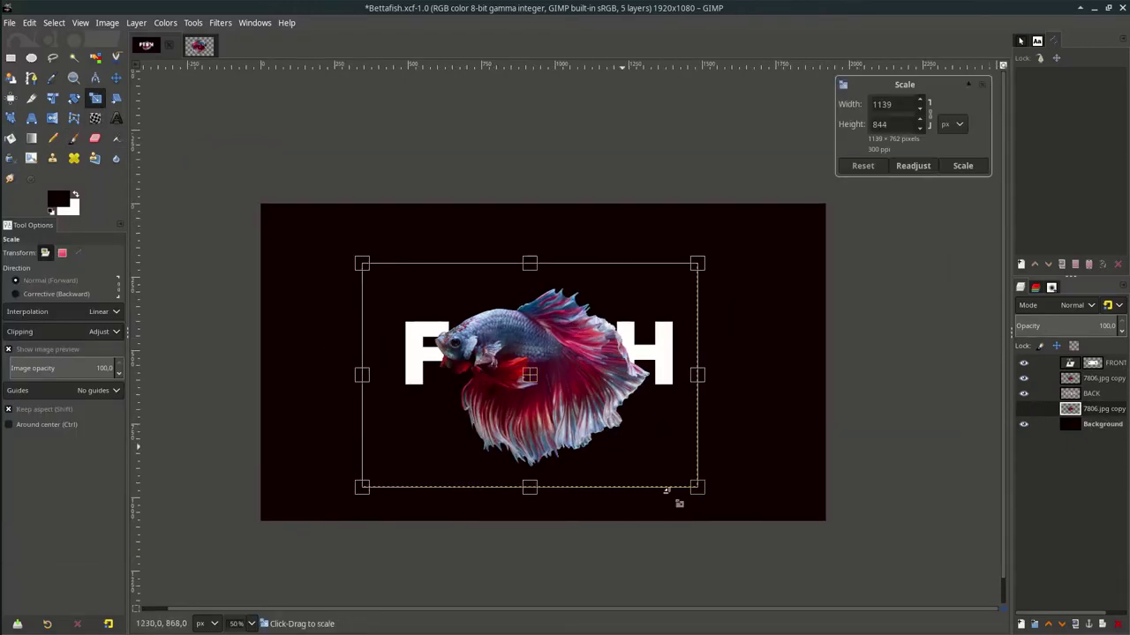
{"action": "left_click_drag", "start_coordinate": [706, 490], "coordinate": [824, 573]}
{"action": "key", "text": "plus"}
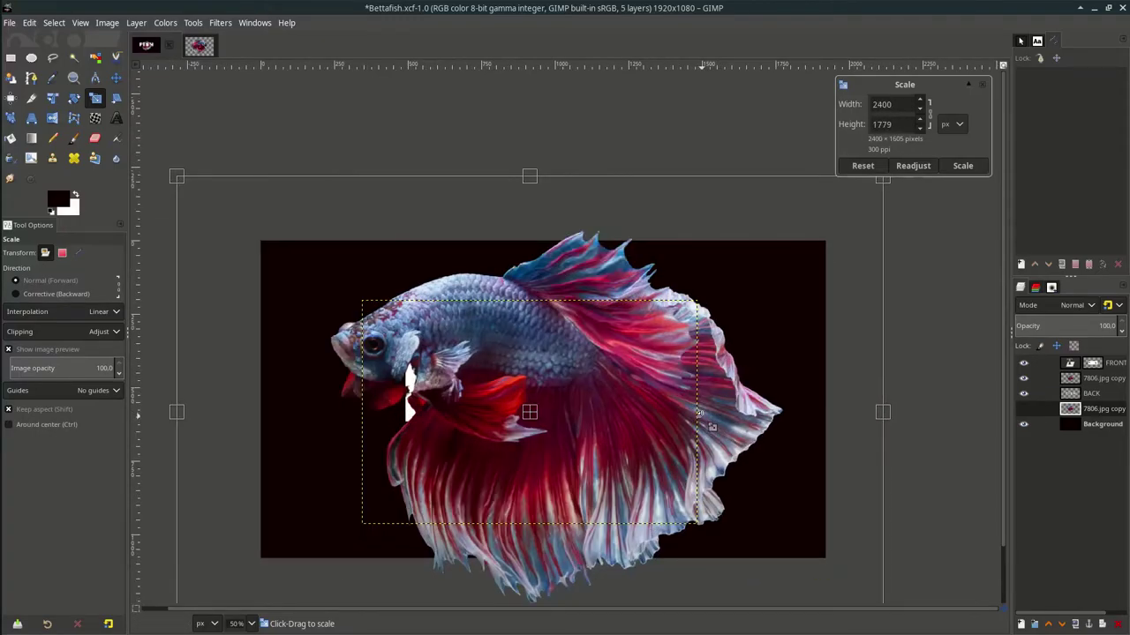
{"action": "key", "text": "Return"}
{"action": "left_click_drag", "start_coordinate": [1100, 325], "coordinate": [1020, 324]}
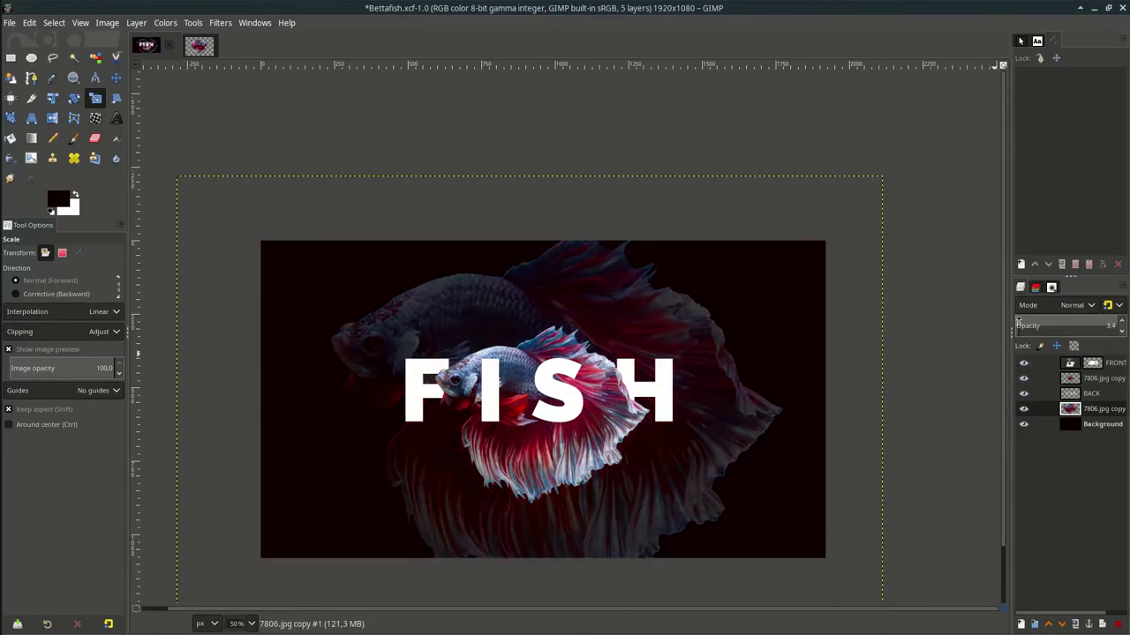
Lower the enlarged fish copy's opacity to 2.9 and apply a Gaussian Blur of 6.51 on both axes
{"action": "left_click_drag", "start_coordinate": [1019, 323], "coordinate": [1017, 320]}
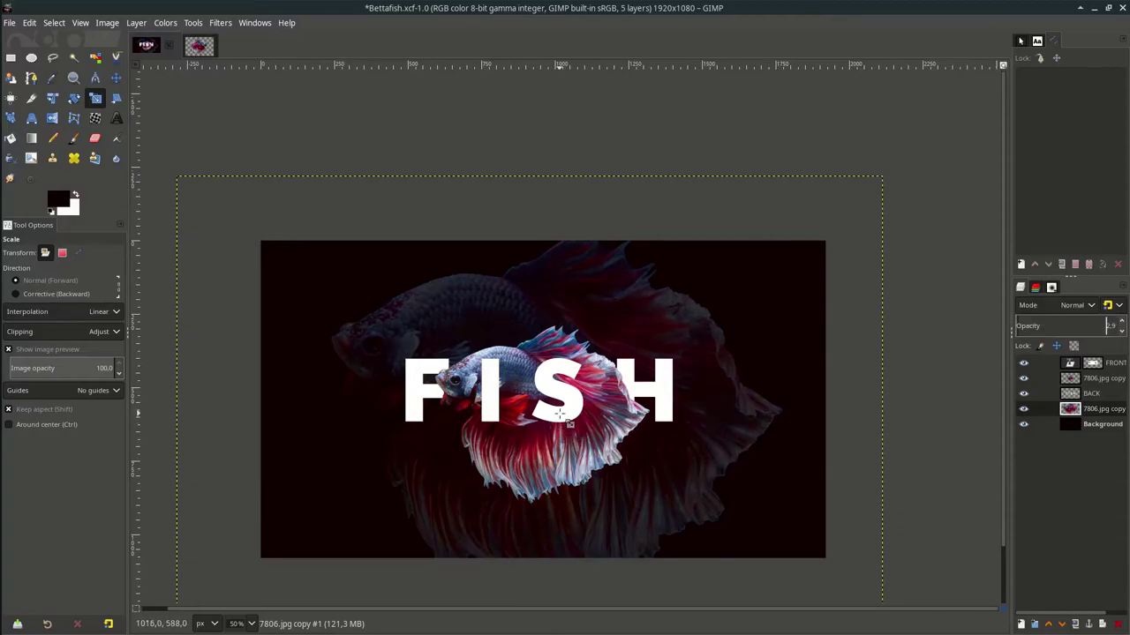
{"action": "left_click", "coordinate": [221, 23]}
{"action": "mouse_move", "coordinate": [265, 95]}
{"action": "left_click", "coordinate": [412, 95]}
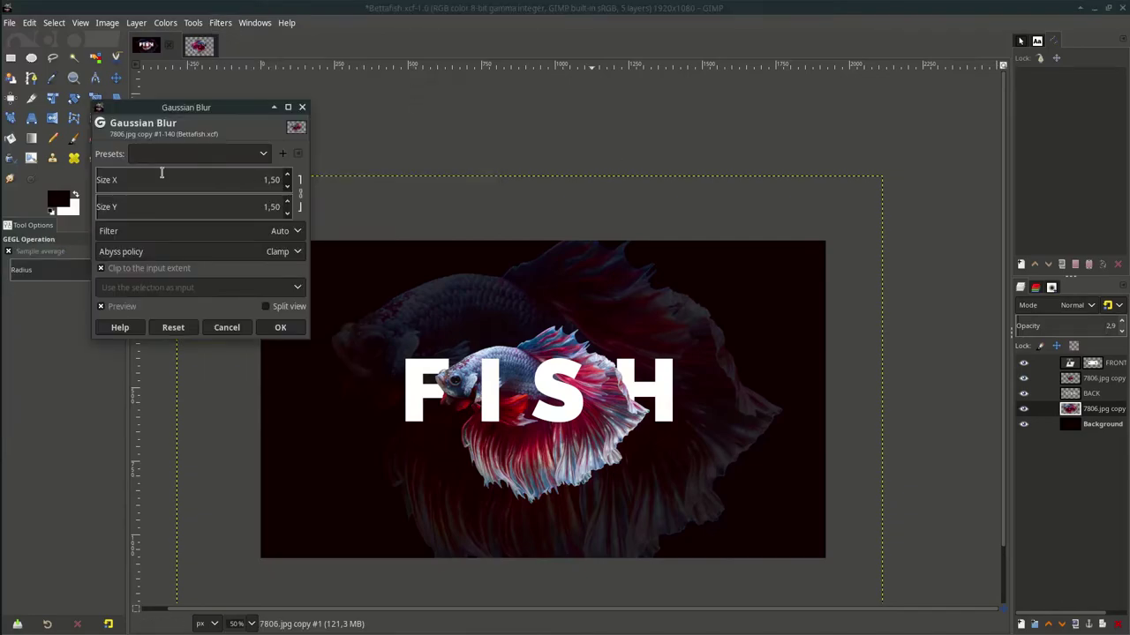
{"action": "left_click_drag", "start_coordinate": [97, 180], "coordinate": [106, 180]}
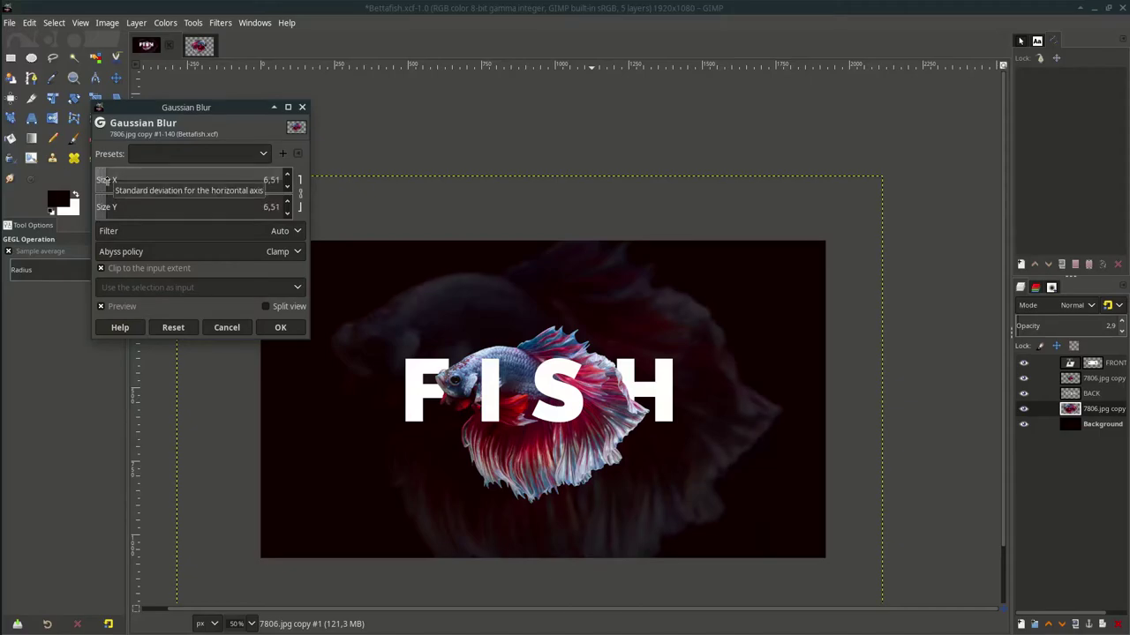
{"action": "left_click", "coordinate": [281, 328]}
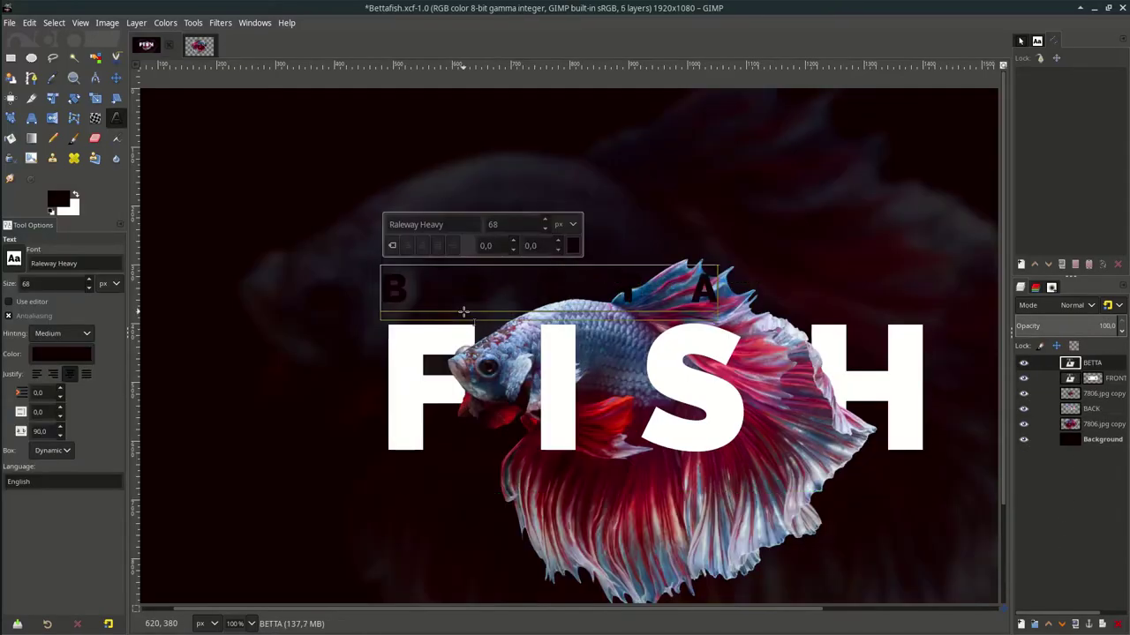
Format the BETTA text in white Raleway Bold at 28 px
{"action": "double_click", "coordinate": [419, 224]}
{"action": "key", "text": "BackSpace"}
{"action": "left_click", "coordinate": [459, 249]}
{"action": "left_click", "coordinate": [573, 245]}
{"action": "left_click", "coordinate": [452, 164]}
{"action": "left_click", "coordinate": [662, 363]}
{"action": "left_click", "coordinate": [544, 228]}
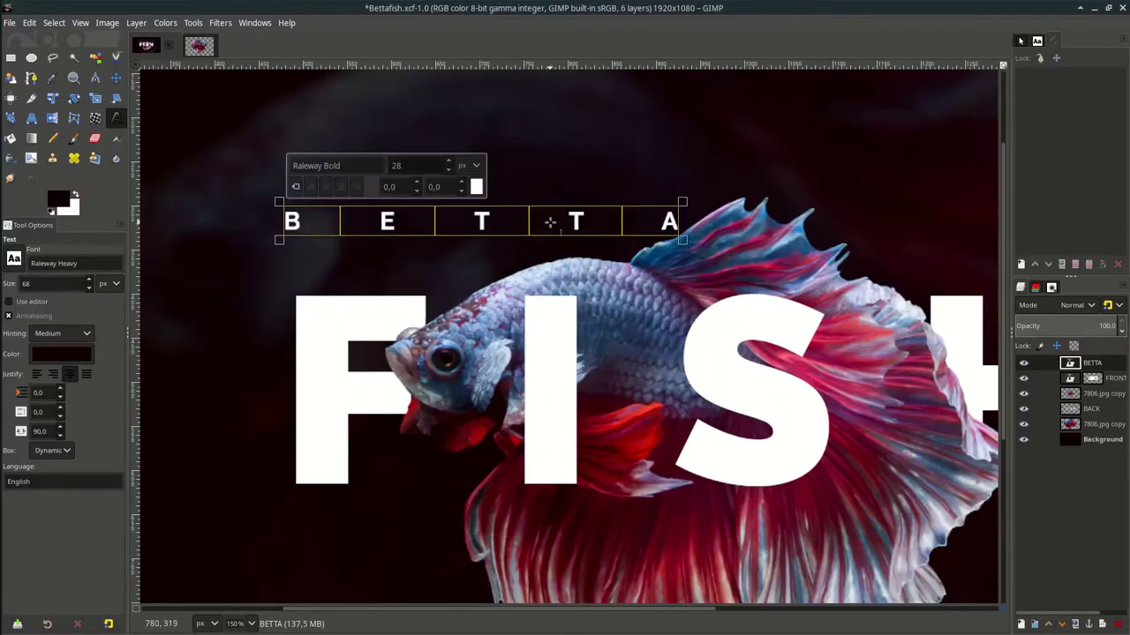
Set the BETTA text's letter spacing to 20 and align it just above the letter F
{"action": "double_click", "coordinate": [40, 432]}
{"action": "type", "text": "30"}
{"action": "key", "text": "Return"}
{"action": "key", "text": "m"}
{"action": "left_click_drag", "start_coordinate": [383, 220], "coordinate": [386, 271]}
{"action": "key", "text": "t"}
{"action": "left_click", "coordinate": [428, 273]}
{"action": "type", "text": "20"}
{"action": "key", "text": "Return"}
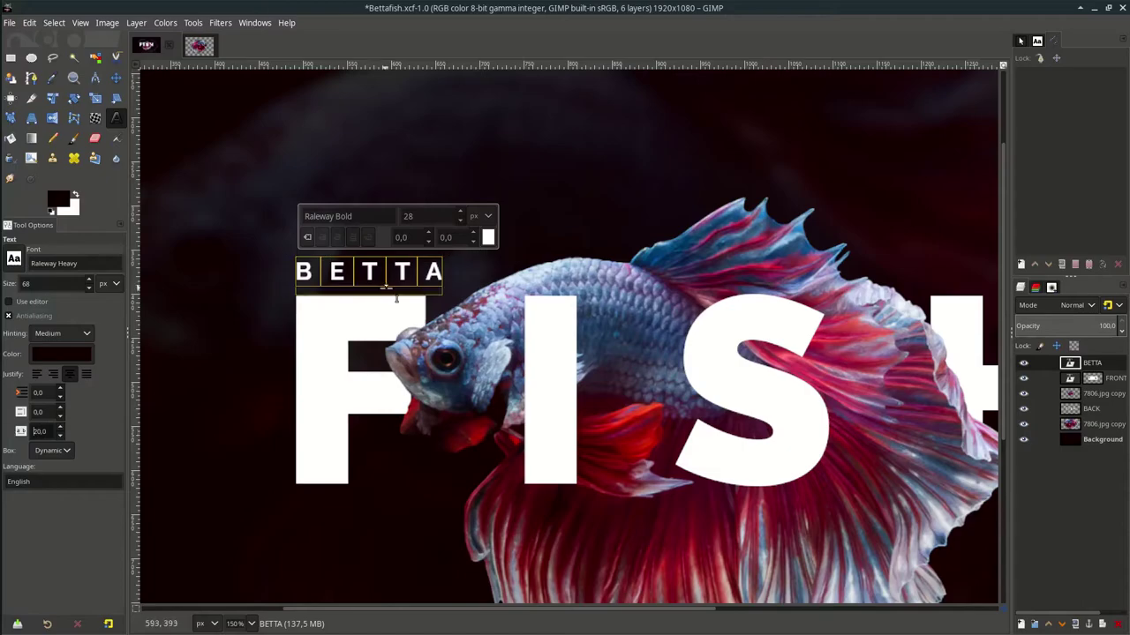
Shift the BETTA text slightly higher to fine-tune its gap above the FISH lettering
{"action": "key", "text": "m"}
{"action": "left_click", "coordinate": [370, 287]}
{"action": "scroll", "coordinate": [621, 276], "scroll_direction": "down", "scroll_amount": 2}
{"action": "scroll", "coordinate": [531, 271], "scroll_direction": "up", "scroll_amount": 4}
{"action": "left_click_drag", "start_coordinate": [501, 260], "coordinate": [501, 249]}
{"action": "scroll", "coordinate": [502, 249], "scroll_direction": "down", "scroll_amount": 3}
{"action": "scroll", "coordinate": [654, 320], "scroll_direction": "up", "scroll_amount": 2}
{"action": "scroll", "coordinate": [572, 323], "scroll_direction": "down", "scroll_amount": 1}
{"action": "key", "text": "t"}
{"action": "left_click", "coordinate": [331, 399]}
{"action": "scroll", "coordinate": [391, 445], "scroll_direction": "up", "scroll_amount": 1}
{"action": "type", "text": "BETTA"}
{"action": "key", "text": "ctrl+z"}
{"action": "key", "text": "ctrl+z"}
Duplicate the BETTA text layer and place the copy directly below the letter F, aligned to its left edge
{"action": "left_click", "coordinate": [415, 111]}
{"action": "key", "text": "ctrl+shift+d"}
{"action": "scroll", "coordinate": [421, 113], "scroll_direction": "up", "scroll_amount": 2}
{"action": "key", "text": "m"}
{"action": "left_click_drag", "start_coordinate": [309, 248], "coordinate": [309, 576]}
{"action": "scroll", "coordinate": [332, 372], "scroll_direction": "down", "scroll_amount": 6}
{"action": "scroll", "coordinate": [332, 373], "scroll_direction": "up", "scroll_amount": 3}
{"action": "scroll", "coordinate": [509, 372], "scroll_direction": "down", "scroll_amount": 1}
Replace the text of the copy below the lettering with "BEAUTY OF THE FAUNA"
{"action": "key", "text": "t"}
{"action": "left_click", "coordinate": [389, 456]}
{"action": "key", "text": "ctrl+a"}
{"action": "type", "text": "BEAUTY OF THE FAUNA"}
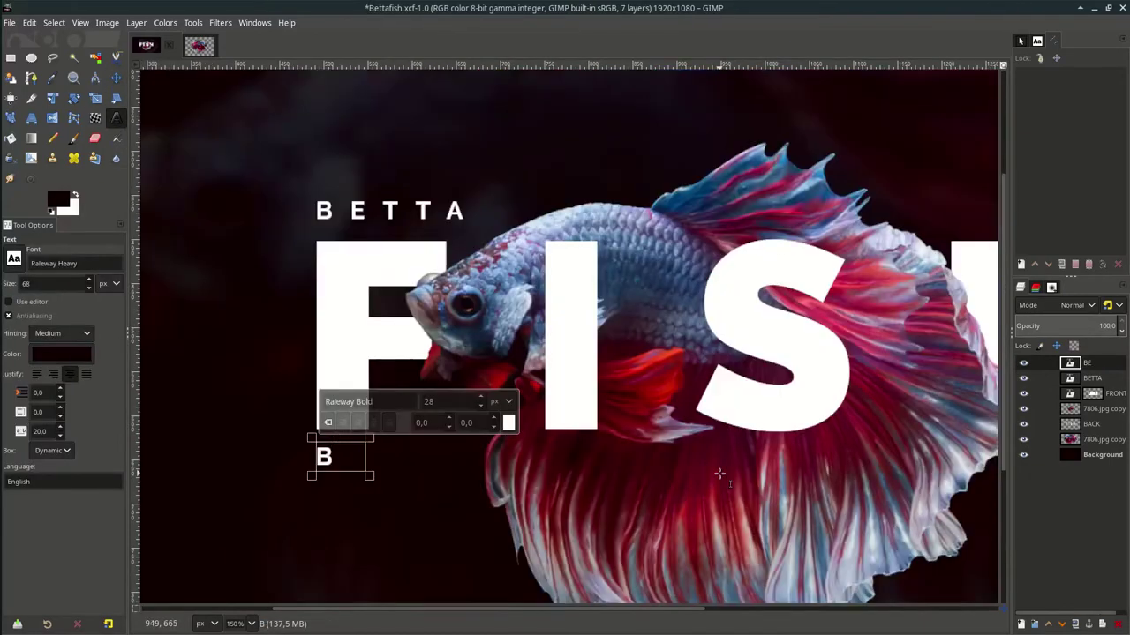
{"action": "left_click_drag", "start_coordinate": [482, 414], "coordinate": [517, 408]}
Set the letter spacing of the "BEAUTY OF THE FAUNA" tagline to 40
{"action": "left_click_drag", "start_coordinate": [50, 432], "coordinate": [5, 433]}
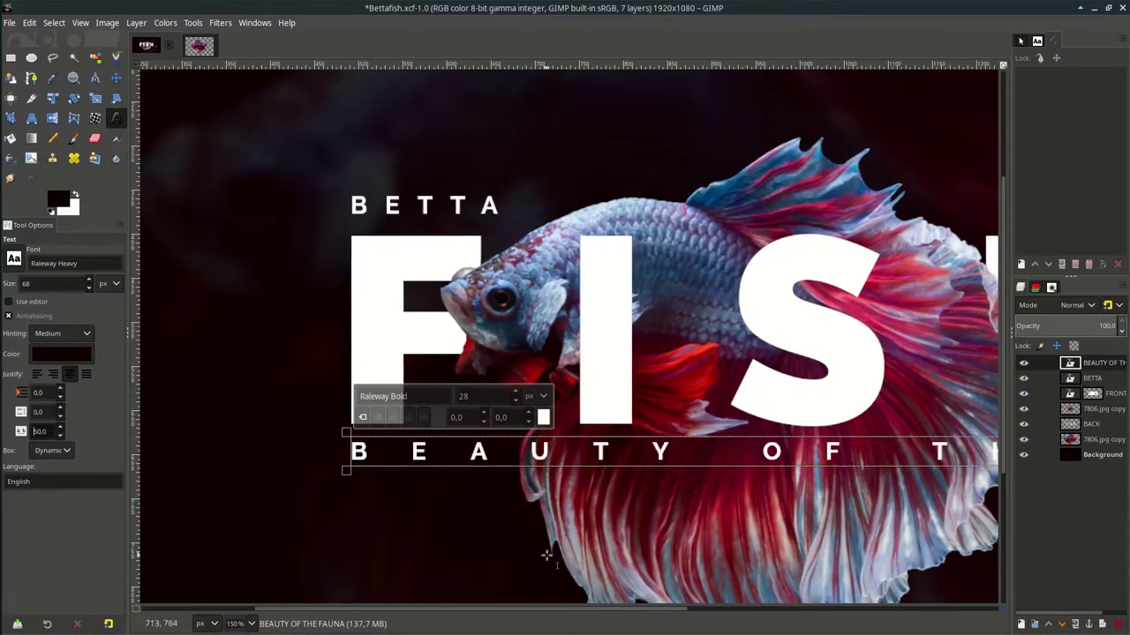
{"action": "type", "text": "40"}
{"action": "key", "text": "Return"}
{"action": "scroll", "coordinate": [545, 565], "scroll_direction": "down", "scroll_amount": 1}
{"action": "left_click_drag", "start_coordinate": [548, 578], "coordinate": [416, 462]}
{"action": "key", "text": "ctrl+z"}
{"action": "scroll", "coordinate": [286, 414], "scroll_direction": "up", "scroll_amount": 1}
{"action": "scroll", "coordinate": [561, 409], "scroll_direction": "down", "scroll_amount": 1}
{"action": "scroll", "coordinate": [561, 410], "scroll_direction": "right", "scroll_amount": 1}
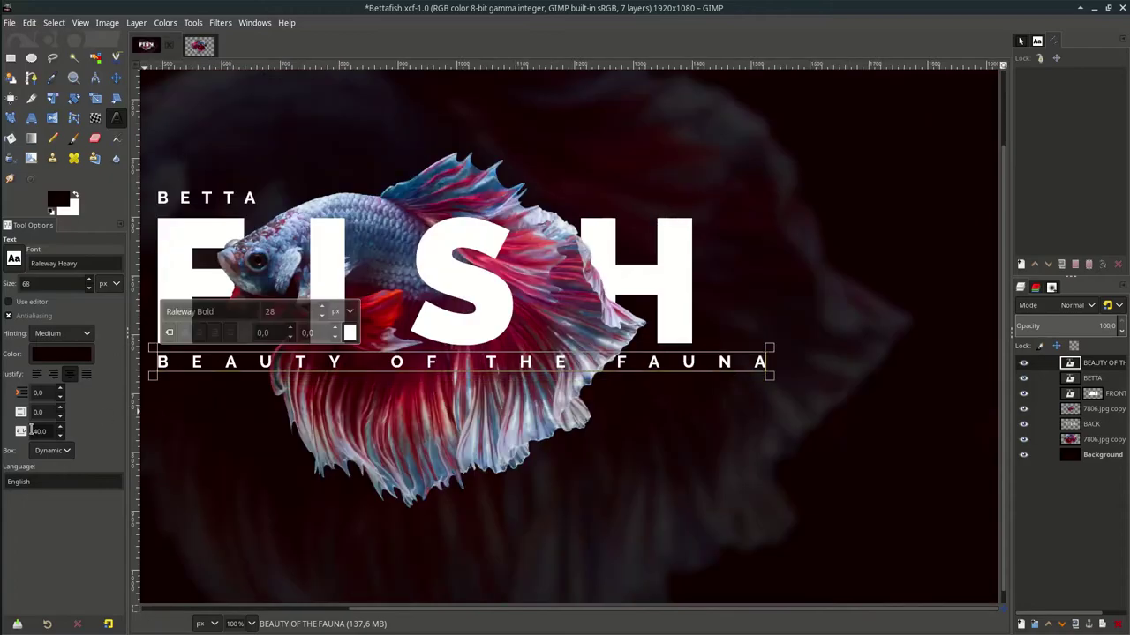
Tighten the tagline's letter spacing until it spans the width of the FISH lettering, and save the composition
{"action": "scroll", "coordinate": [37, 431], "scroll_direction": "down", "scroll_amount": 7}
{"action": "scroll", "coordinate": [449, 411], "scroll_direction": "left", "scroll_amount": 1}
{"action": "left_click", "coordinate": [116, 77]}
{"action": "scroll", "coordinate": [487, 390], "scroll_direction": "up", "scroll_amount": 2}
{"action": "scroll", "coordinate": [529, 369], "scroll_direction": "down", "scroll_amount": 2}
{"action": "key", "text": "ctrl+s"}
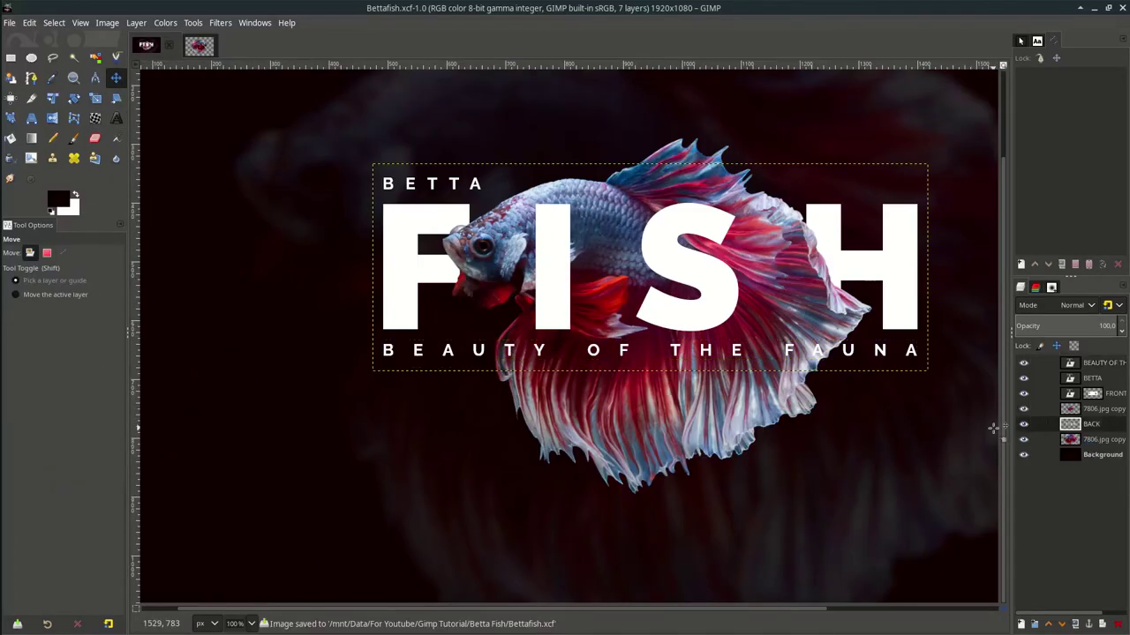
Change the font of the "BEAUTY OF THE FAUNA" tagline to Raleway Medium
{"action": "scroll", "coordinate": [569, 373], "scroll_direction": "down", "scroll_amount": 2}
{"action": "scroll", "coordinate": [499, 375], "scroll_direction": "up", "scroll_amount": 4}
{"action": "scroll", "coordinate": [492, 372], "scroll_direction": "down", "scroll_amount": 3}
{"action": "scroll", "coordinate": [522, 379], "scroll_direction": "up", "scroll_amount": 2}
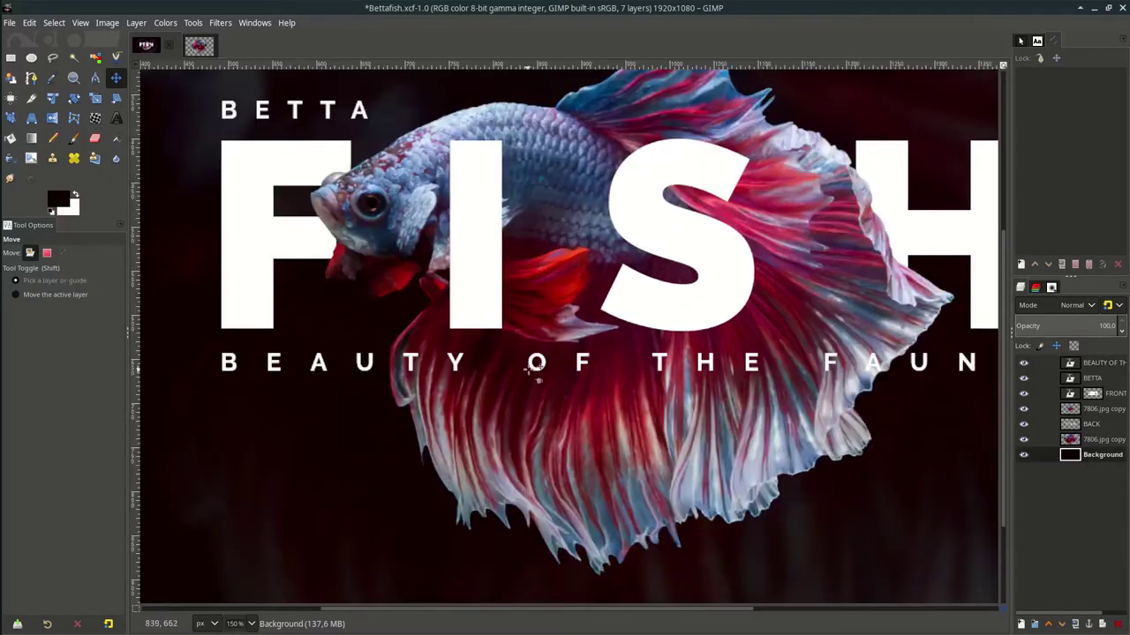
{"action": "key", "text": "t"}
{"action": "triple_click", "coordinate": [535, 366]}
{"action": "double_click", "coordinate": [269, 305]}
{"action": "type", "text": "Medium"}
{"action": "key", "text": "Return"}
Change the font of the BETTA text to Raleway Medium
{"action": "left_click", "coordinate": [284, 108]}
{"action": "triple_click", "coordinate": [284, 108]}
{"action": "scroll", "coordinate": [284, 109], "scroll_direction": "up", "scroll_amount": 4}
{"action": "double_click", "coordinate": [263, 318]}
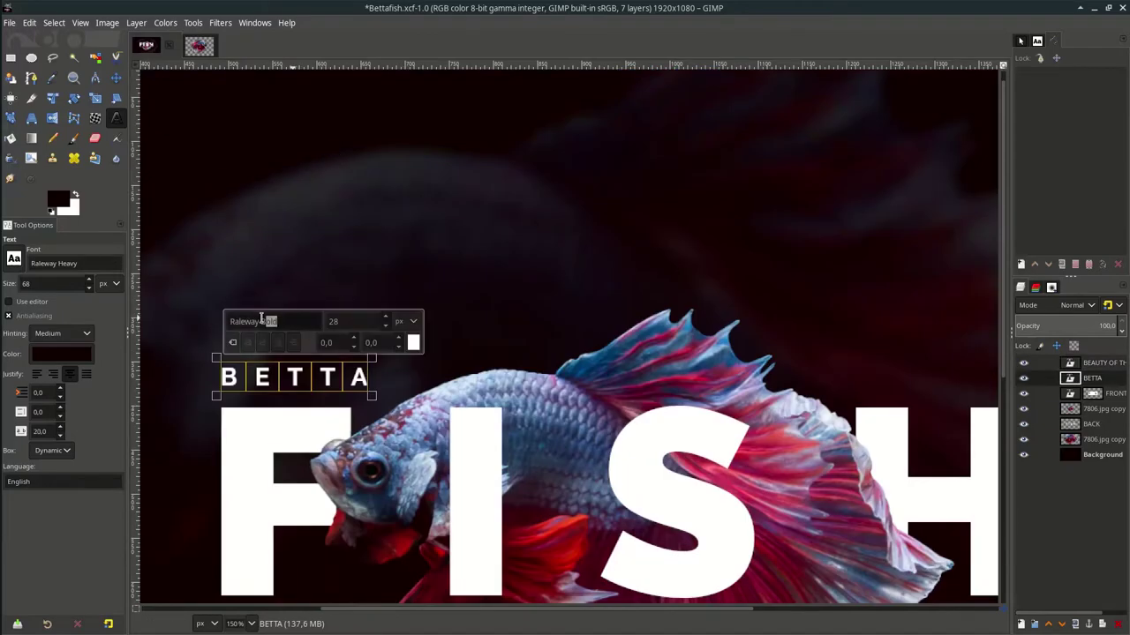
{"action": "type", "text": "Medium"}
{"action": "key", "text": "Return"}
Select the Background layer and save the composition
{"action": "left_click", "coordinate": [116, 78]}
{"action": "scroll", "coordinate": [618, 379], "scroll_direction": "down", "scroll_amount": 3}
{"action": "left_click", "coordinate": [733, 450]}
{"action": "key", "text": "ctrl+s"}
{"action": "scroll", "coordinate": [651, 391], "scroll_direction": "up", "scroll_amount": 1}
{"action": "scroll", "coordinate": [648, 403], "scroll_direction": "down", "scroll_amount": 1}
{"action": "scroll", "coordinate": [648, 403], "scroll_direction": "up", "scroll_amount": 1}
{"action": "scroll", "coordinate": [593, 389], "scroll_direction": "down", "scroll_amount": 1}
{"action": "scroll", "coordinate": [589, 378], "scroll_direction": "up", "scroll_amount": 1}
{"action": "scroll", "coordinate": [594, 386], "scroll_direction": "down", "scroll_amount": 1}
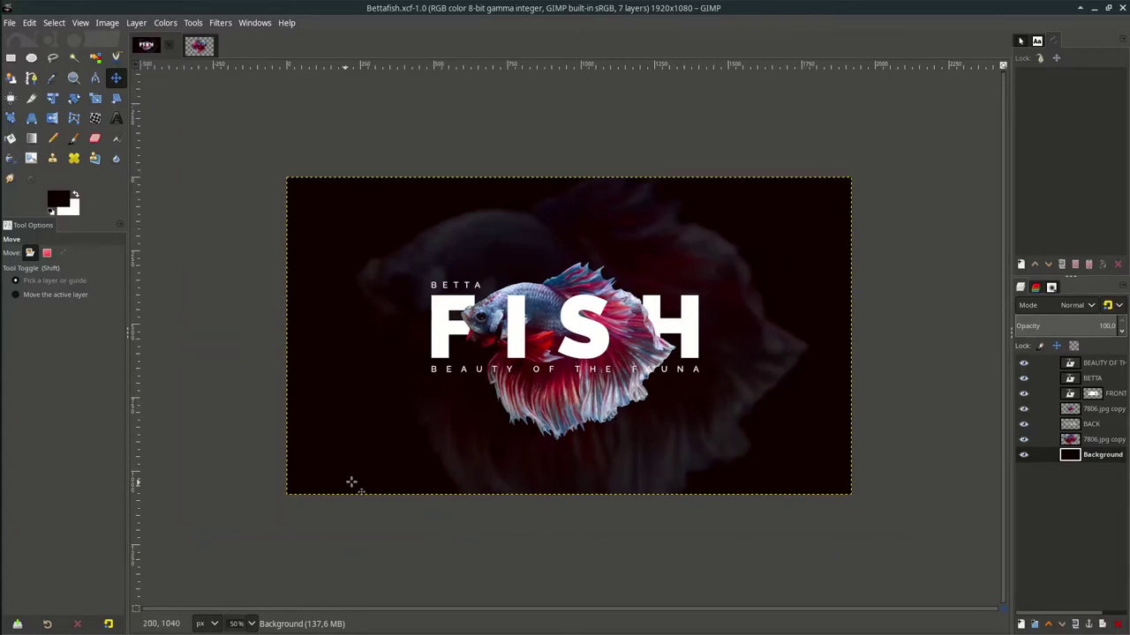
{"action": "key", "text": "ctrl+s"}
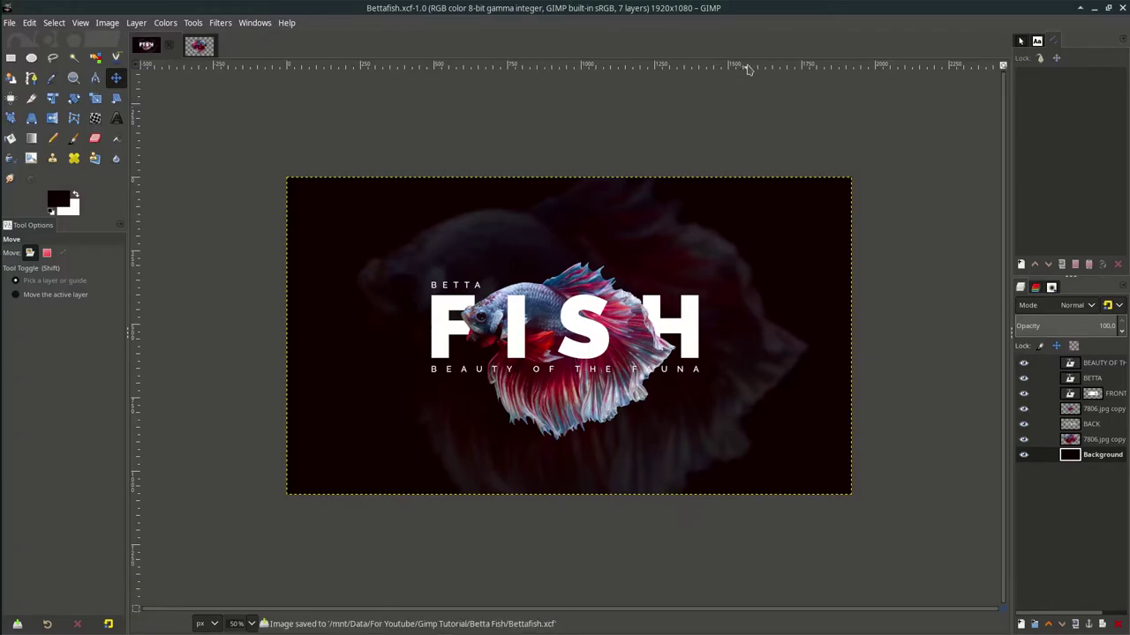
Place two horizontal and two vertical guides as margins inside the four edges of the canvas
{"action": "left_click_drag", "start_coordinate": [746, 69], "coordinate": [500, 209]}
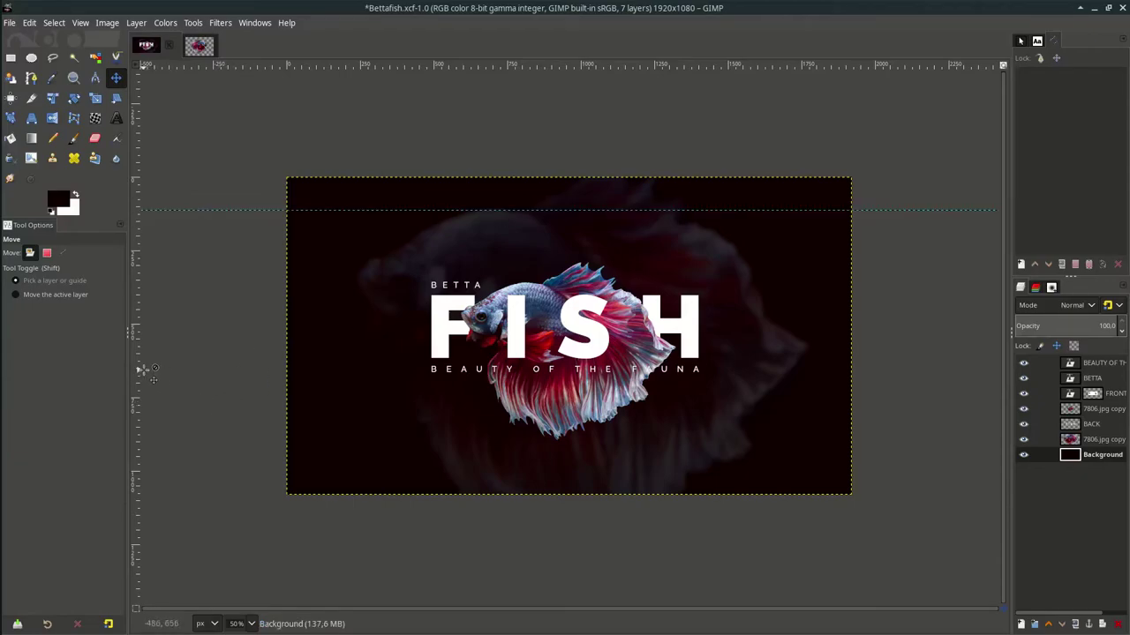
{"action": "left_click_drag", "start_coordinate": [137, 305], "coordinate": [324, 331]}
{"action": "left_click_drag", "start_coordinate": [534, 69], "coordinate": [516, 468]}
{"action": "left_click_drag", "start_coordinate": [135, 327], "coordinate": [814, 462]}
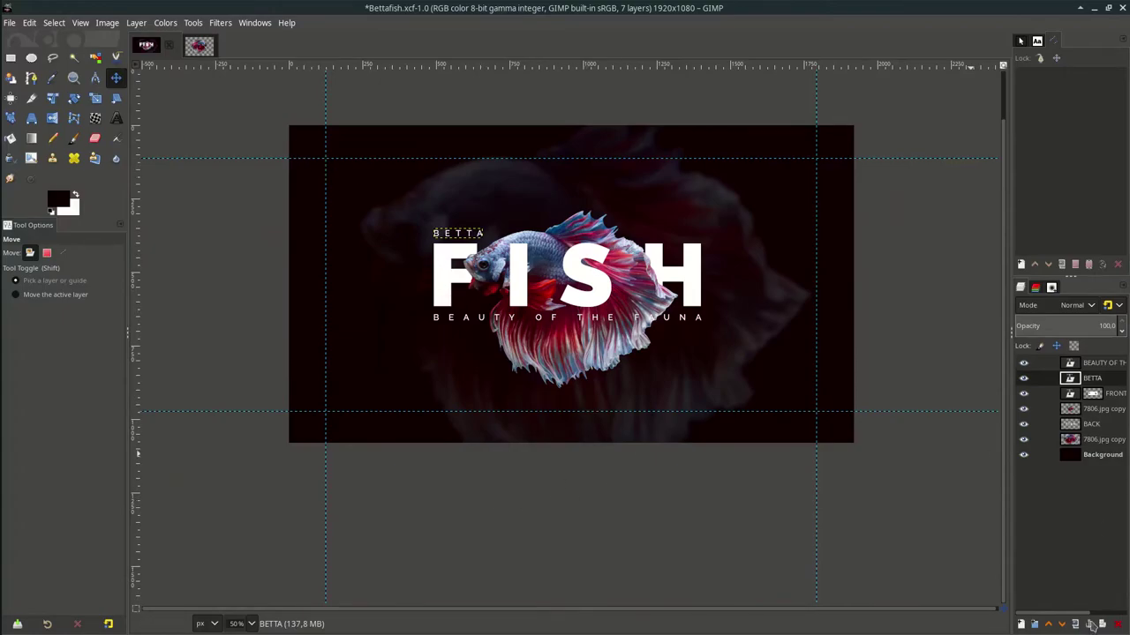
Duplicate the BETTA layer to the top of the layer stack and move the copy to the upper-left guide intersection
{"action": "left_click", "coordinate": [1075, 624]}
{"action": "left_click_drag", "start_coordinate": [1095, 362], "coordinate": [1094, 360]}
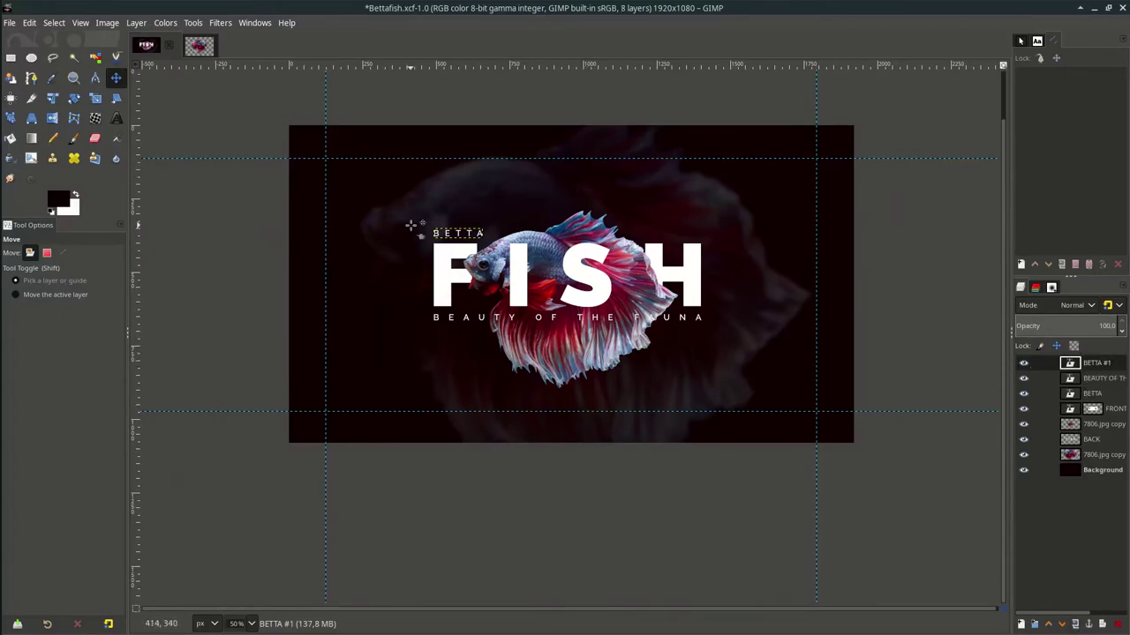
{"action": "key", "text": "1"}
{"action": "scroll", "coordinate": [467, 251], "scroll_direction": "up", "scroll_amount": 1}
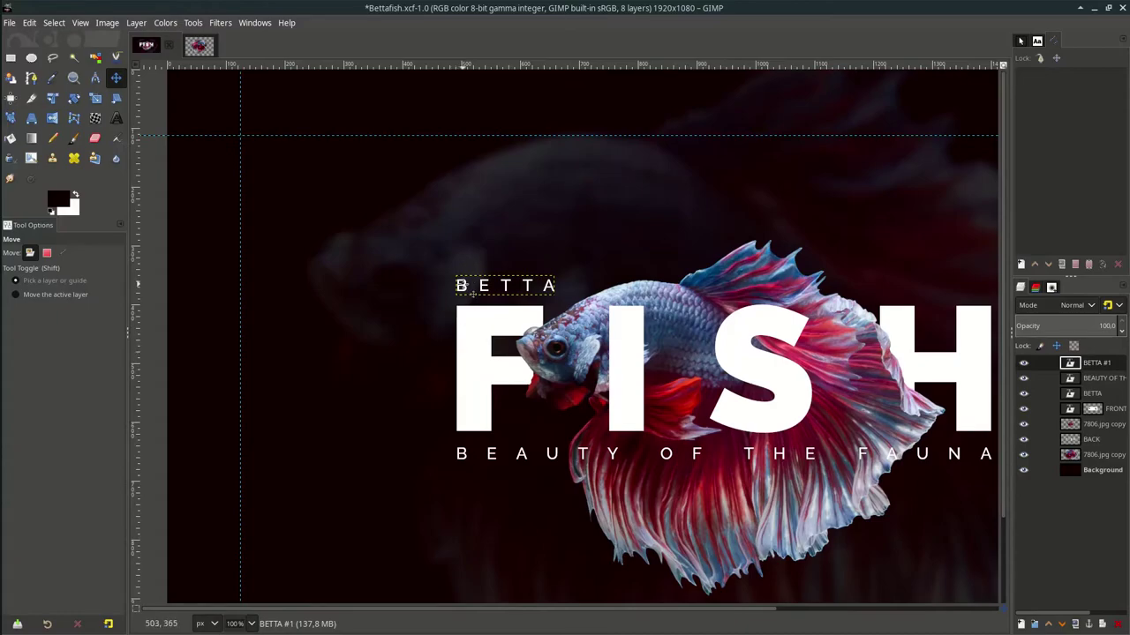
{"action": "left_click_drag", "start_coordinate": [475, 291], "coordinate": [242, 136]}
Change the upper-left copy to "Nature" in Raleway Bold with letter spacing 0, and save the composition
{"action": "key", "text": "t"}
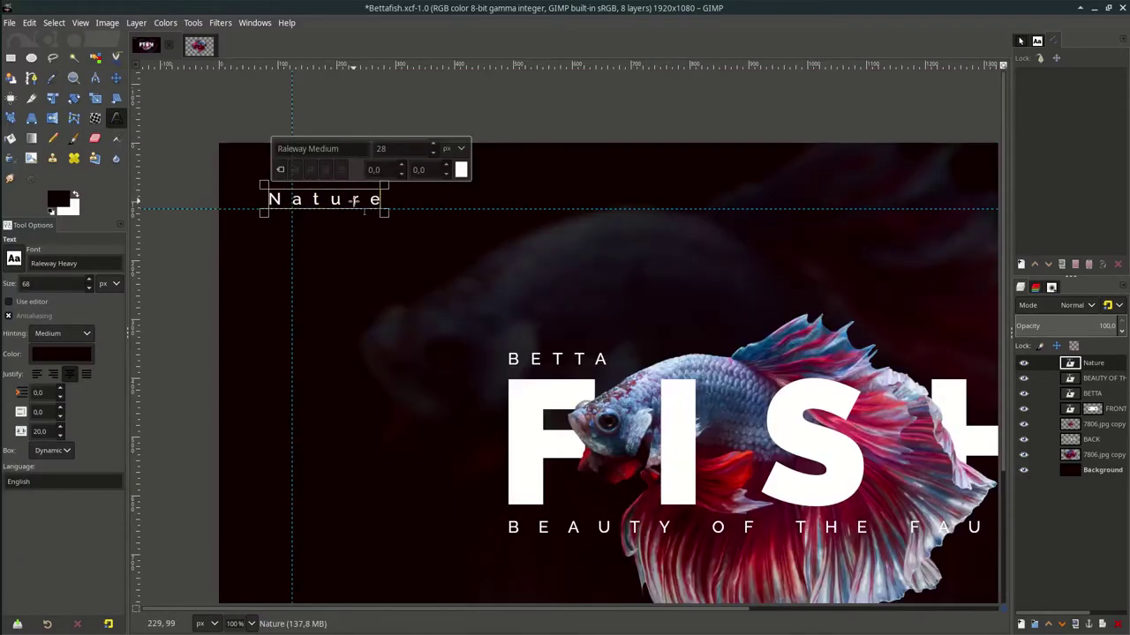
{"action": "double_click", "coordinate": [353, 201]}
{"action": "double_click", "coordinate": [323, 149]}
{"action": "type", "text": "Bold"}
{"action": "left_click", "coordinate": [320, 168]}
{"action": "double_click", "coordinate": [42, 432]}
{"action": "type", "text": "0"}
{"action": "key", "text": "Return"}
{"action": "left_click", "coordinate": [115, 77]}
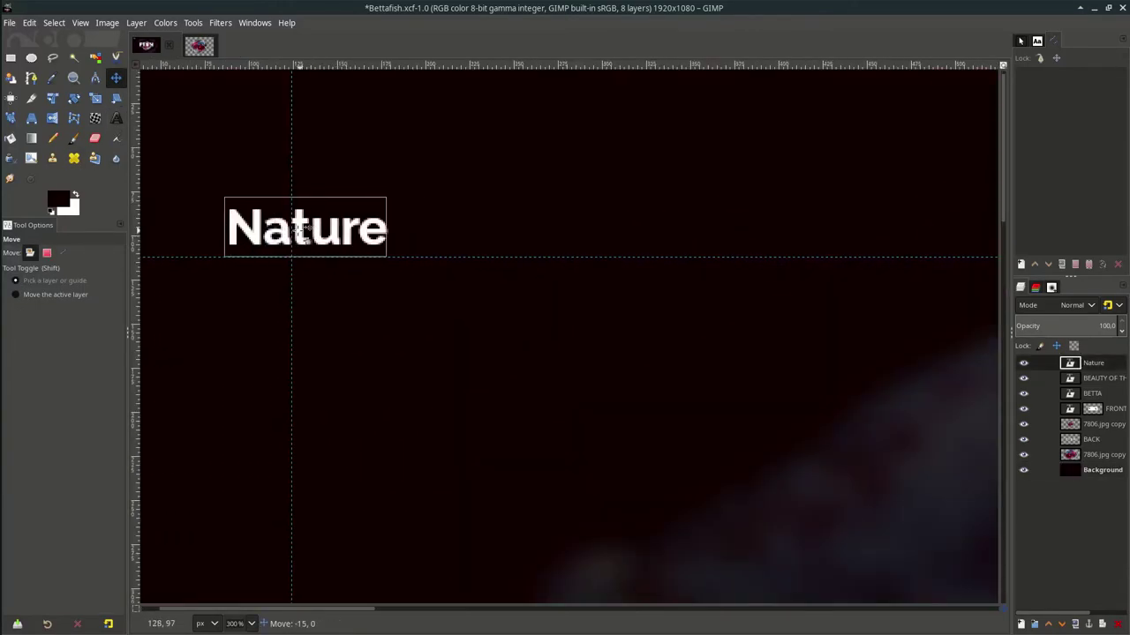
{"action": "key", "text": "ctrl+s"}
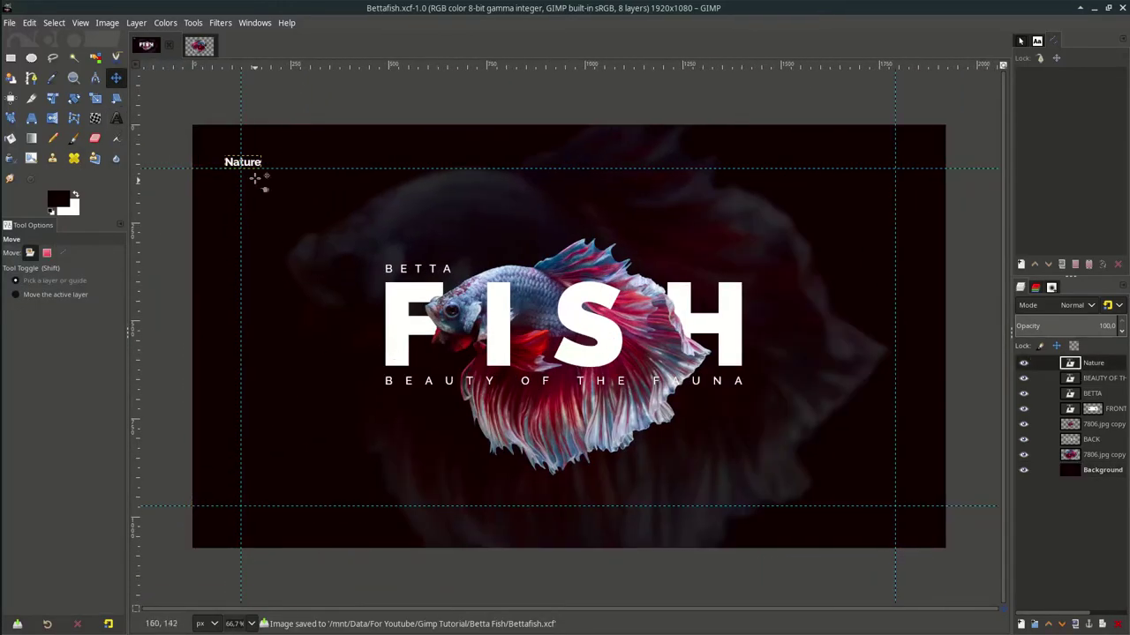
Duplicate the Nature layer and move the copy down onto the lower guide in the canvas's lower-left corner
{"action": "left_click", "coordinate": [1074, 625]}
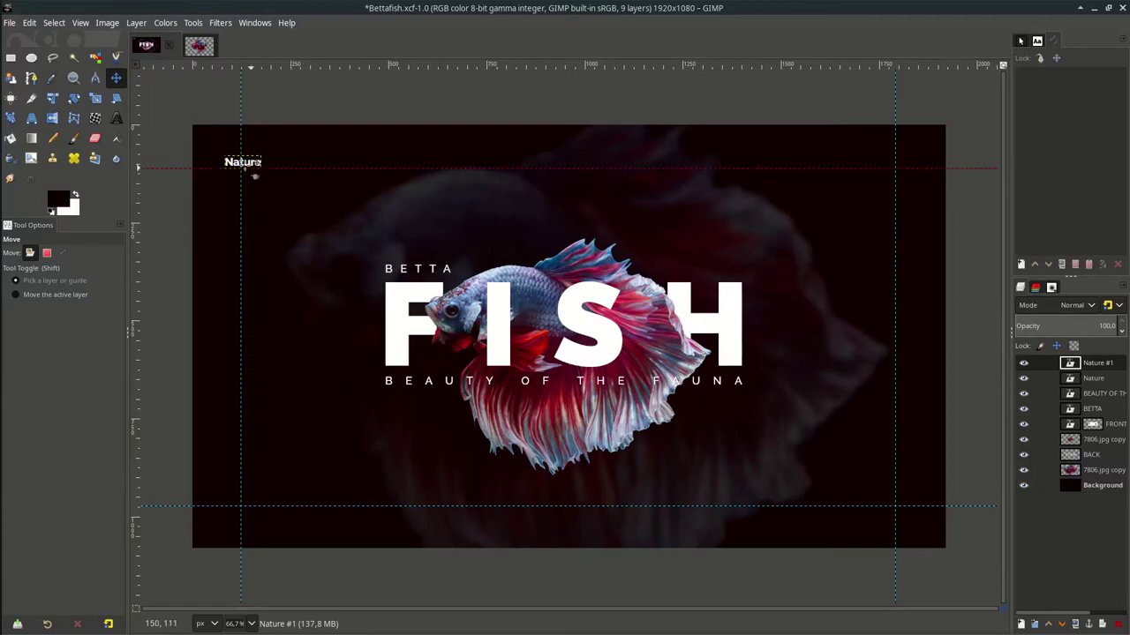
{"action": "left_click_drag", "start_coordinate": [241, 170], "coordinate": [231, 513]}
{"action": "scroll", "coordinate": [231, 514], "scroll_direction": "up", "scroll_amount": 6}
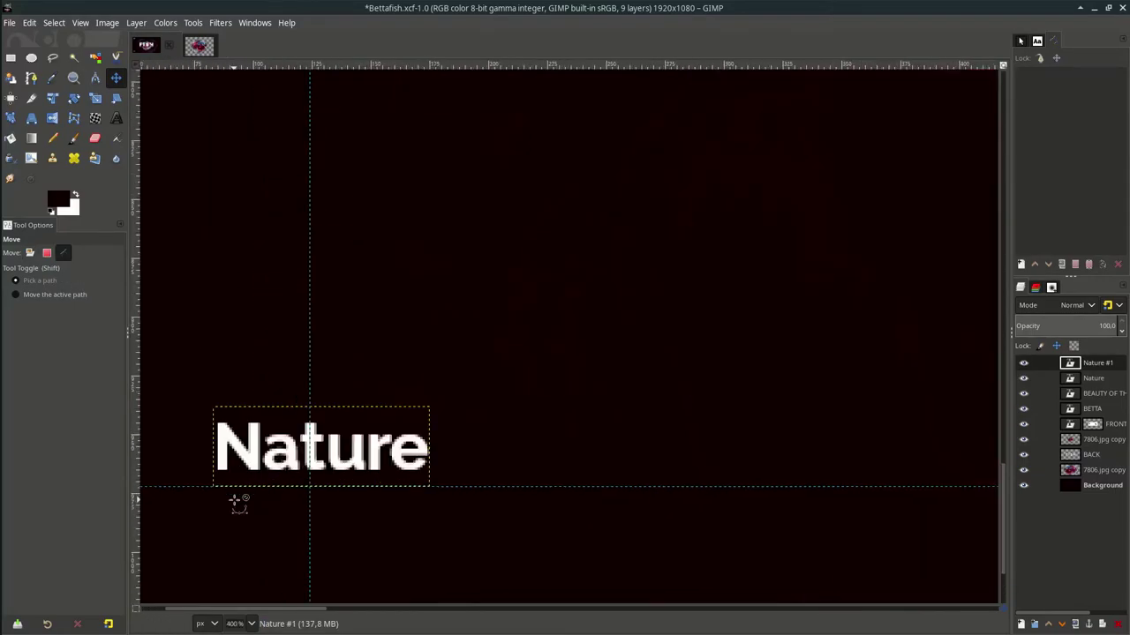
Replace the lower-left copy's text with "Fb Tw In" and save the composition
{"action": "key", "text": "t"}
{"action": "left_click", "coordinate": [348, 419]}
{"action": "key", "text": "ctrl+a"}
{"action": "type", "text": "Fb   Tw   In"}
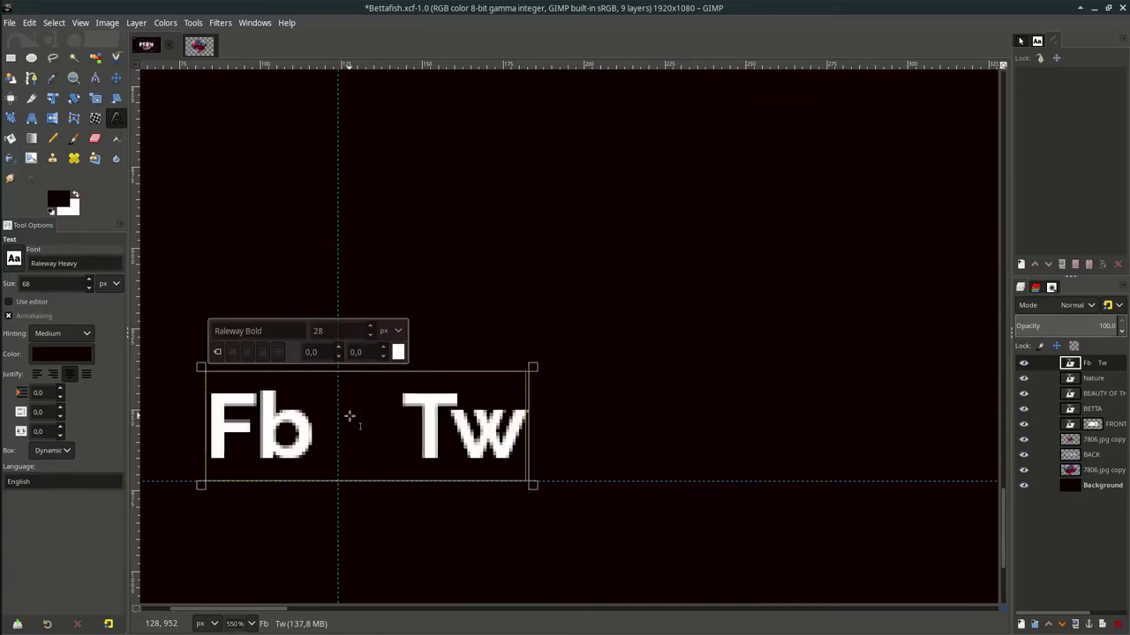
{"action": "key", "text": "Escape"}
{"action": "key", "text": "m"}
{"action": "scroll", "coordinate": [379, 498], "scroll_direction": "down", "scroll_amount": 5}
{"action": "scroll", "coordinate": [380, 499], "scroll_direction": "down", "scroll_amount": 1}
{"action": "key", "text": "ctrl+s"}
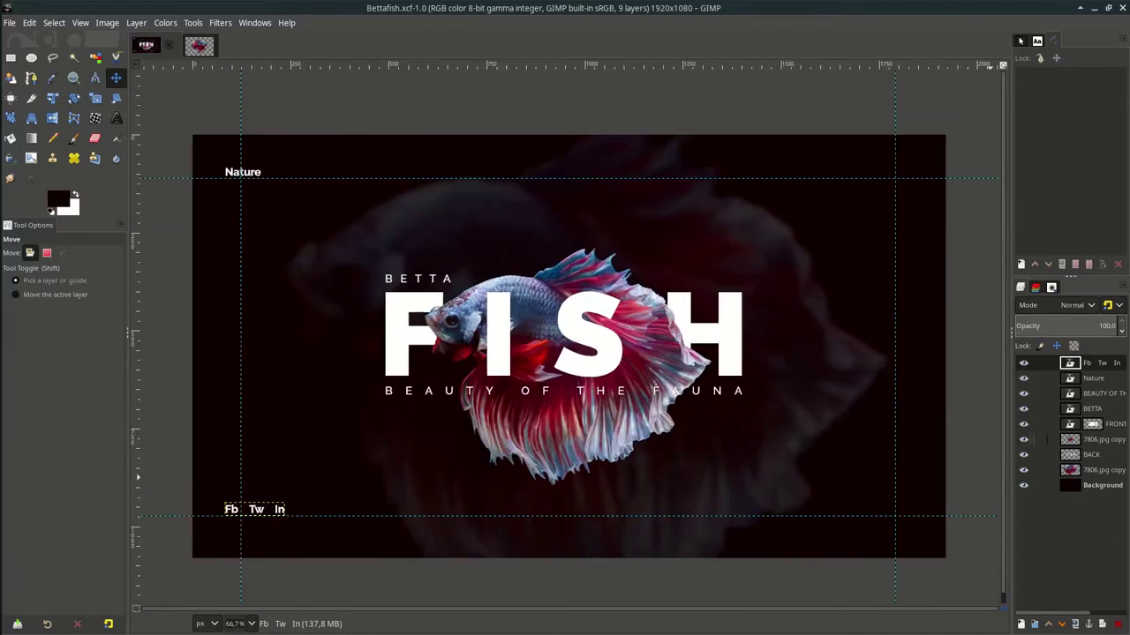
Duplicate the Nature layer to the top of the stack and move the copy to the lower-right guide intersection
{"action": "left_click", "coordinate": [1110, 377]}
{"action": "left_click", "coordinate": [1075, 624]}
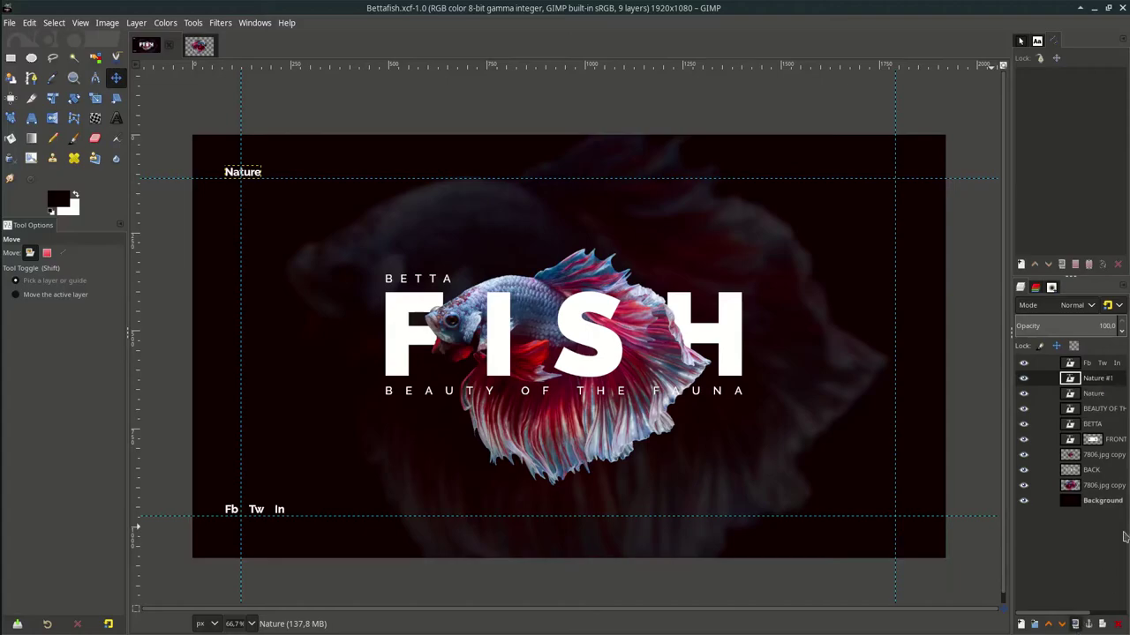
{"action": "left_click_drag", "start_coordinate": [1096, 379], "coordinate": [1108, 360]}
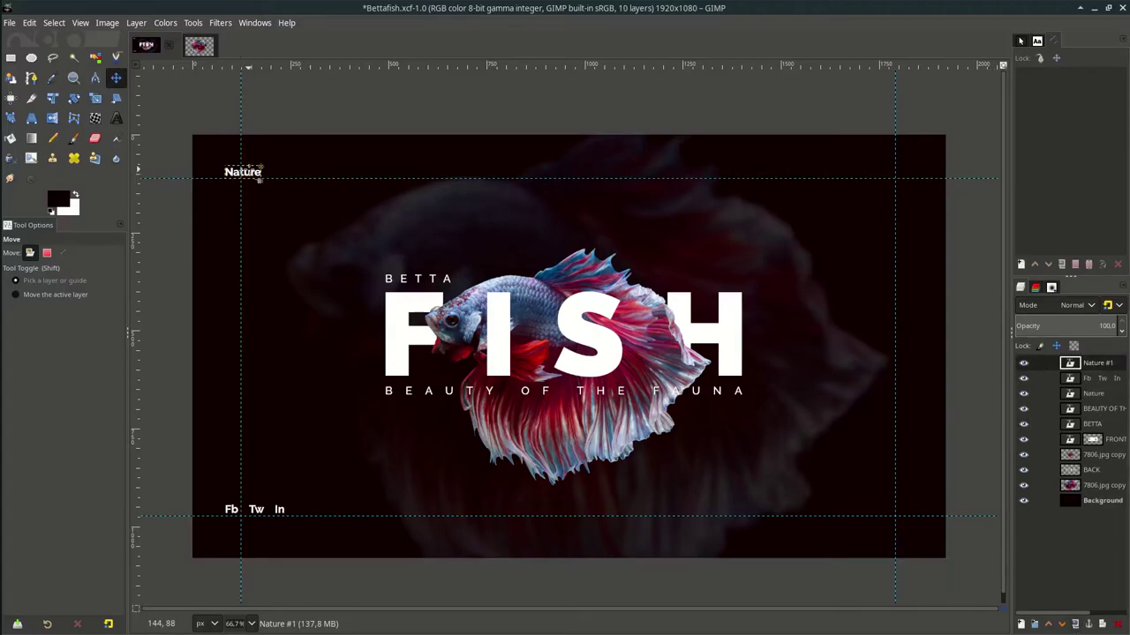
{"action": "left_click_drag", "start_coordinate": [258, 180], "coordinate": [913, 521]}
{"action": "scroll", "coordinate": [914, 520], "scroll_direction": "up", "scroll_amount": 1}
{"action": "scroll", "coordinate": [901, 510], "scroll_direction": "up", "scroll_amount": 3}
Change the lower-right copy to "See More", shift it slightly left over the vertical guide, and save the composition
{"action": "key", "text": "t"}
{"action": "left_click", "coordinate": [900, 510]}
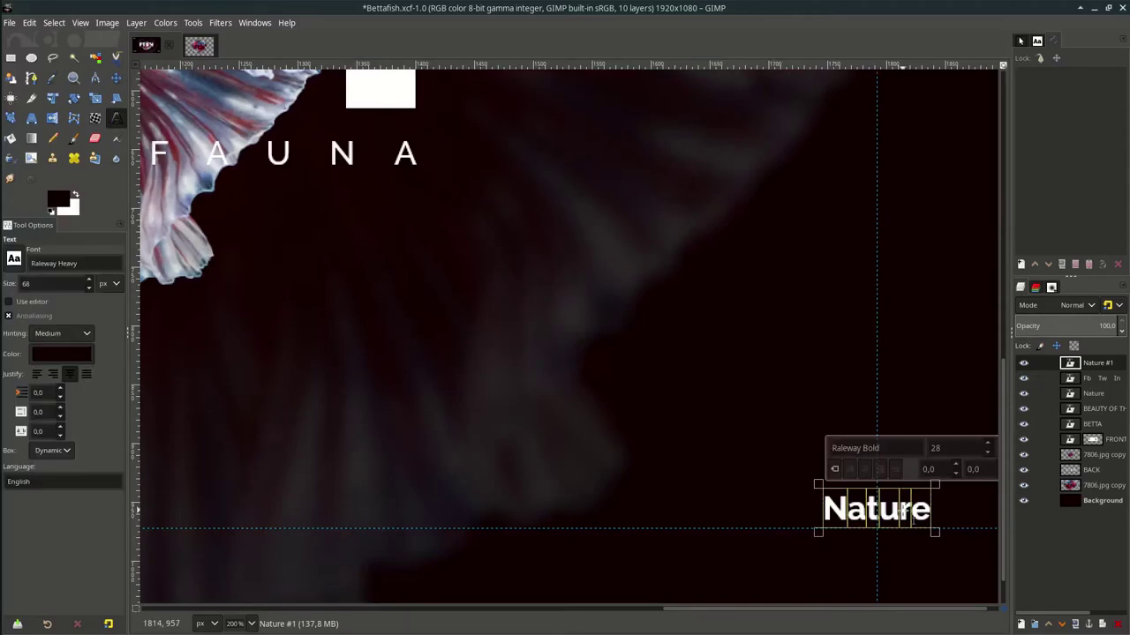
{"action": "type", "text": "See More"}
{"action": "key", "text": "Escape"}
{"action": "key", "text": "m"}
{"action": "left_click_drag", "start_coordinate": [911, 510], "coordinate": [903, 510]}
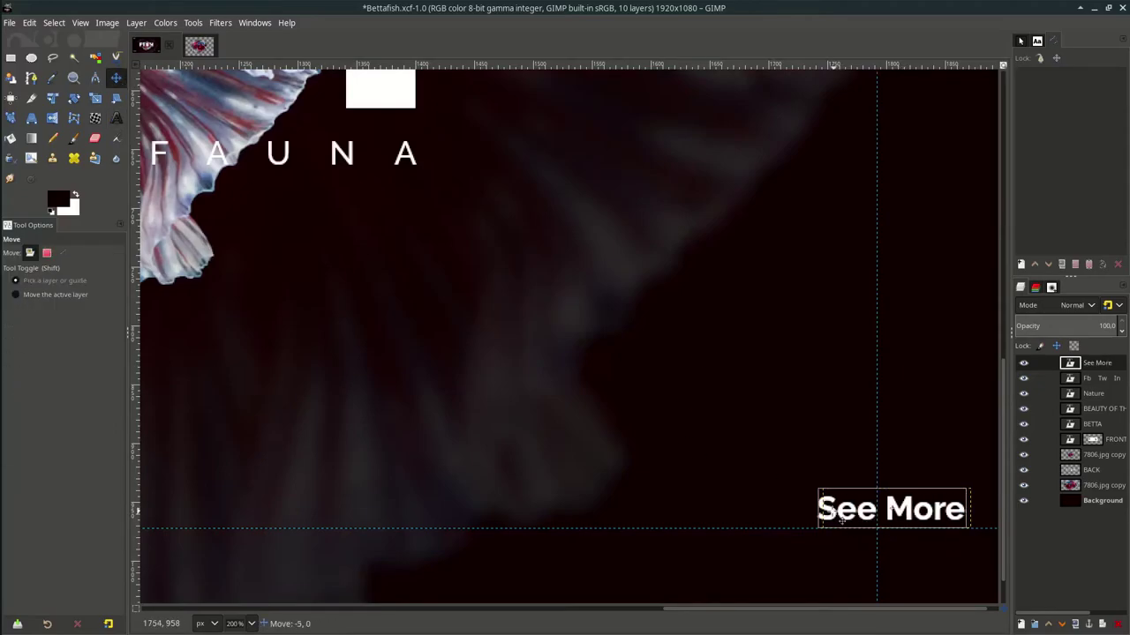
{"action": "scroll", "coordinate": [903, 510], "scroll_direction": "down", "scroll_amount": 3}
{"action": "key", "text": "ctrl+s"}
{"action": "left_click_drag", "start_coordinate": [644, 507], "coordinate": [647, 505]}
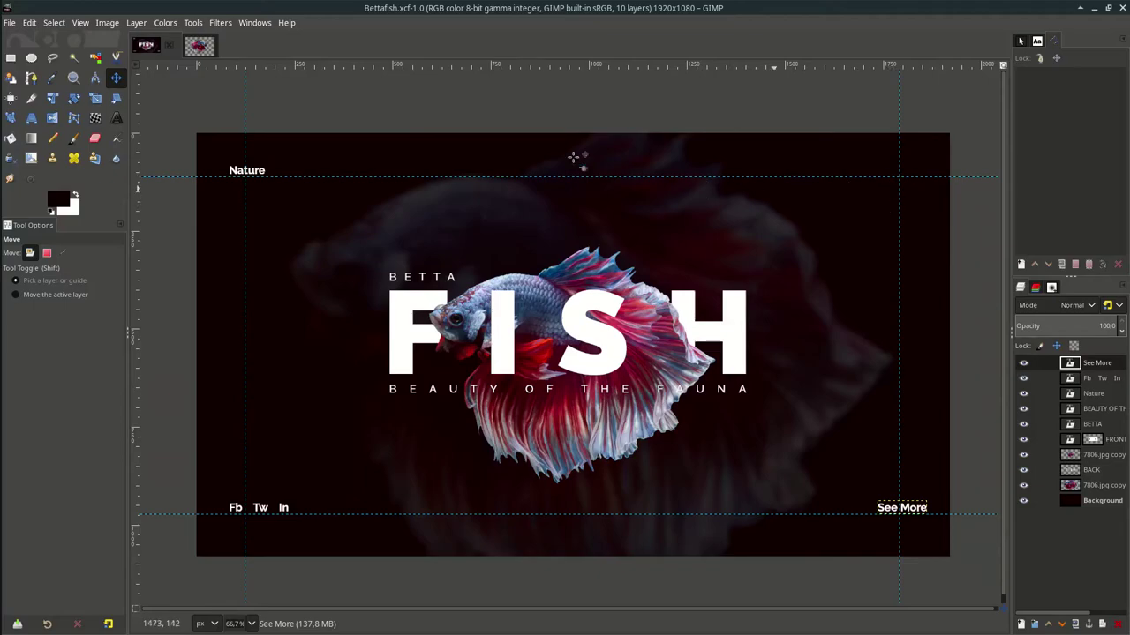
Import grid.svg from the Betta Fish folder as a new layer, rendered 30 px wide
{"action": "left_click", "coordinate": [10, 22]}
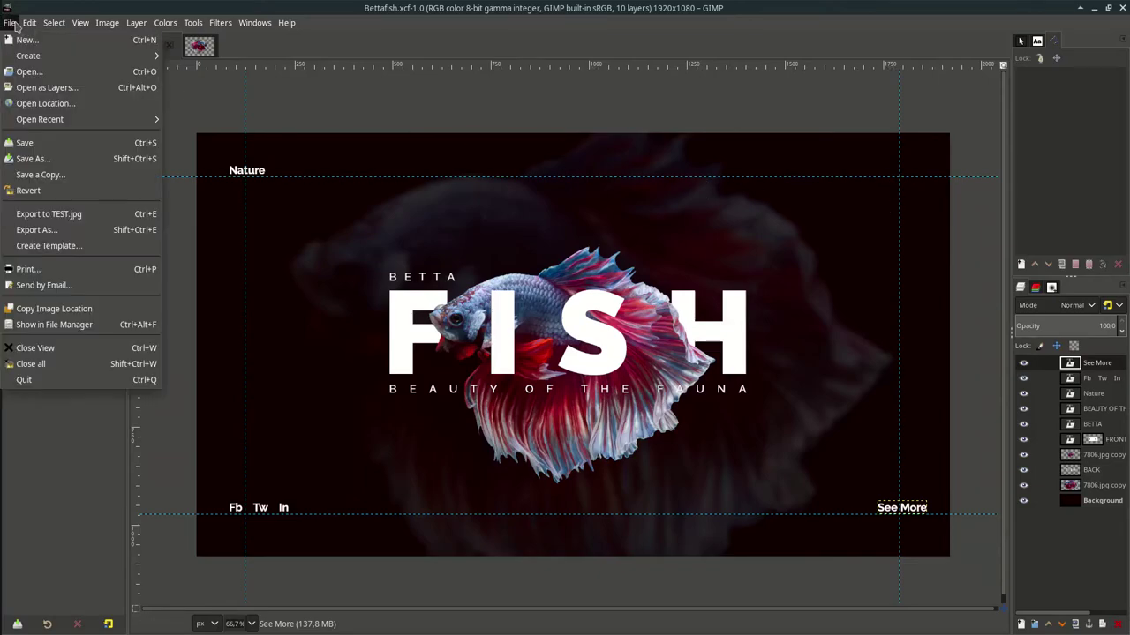
{"action": "left_click", "coordinate": [115, 91]}
{"action": "double_click", "coordinate": [467, 250]}
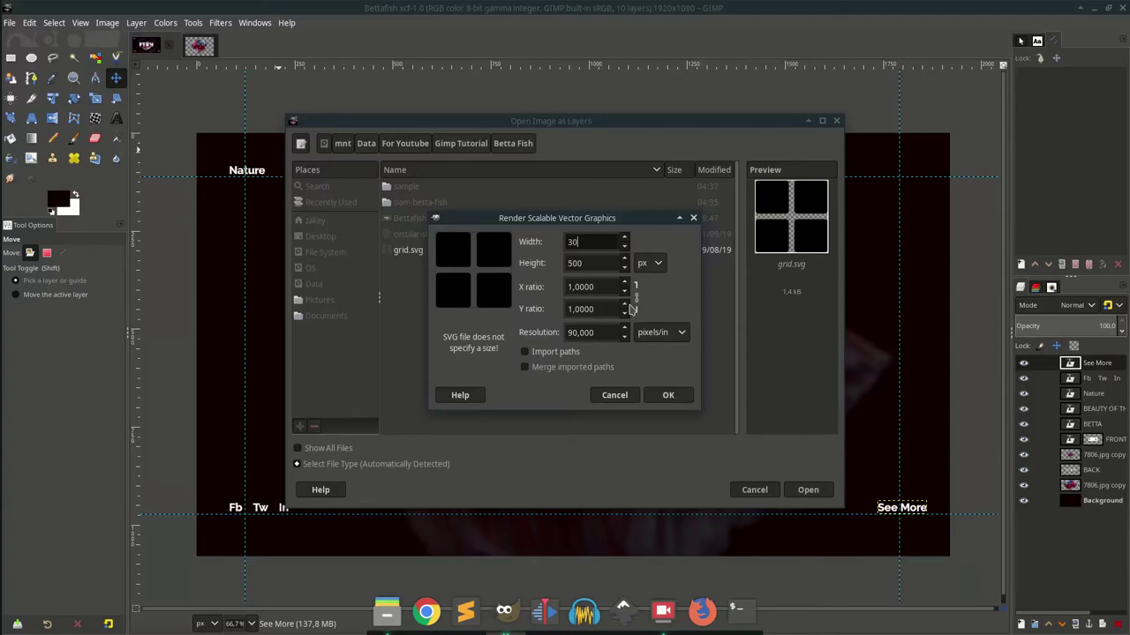
{"action": "left_click", "coordinate": [668, 395]}
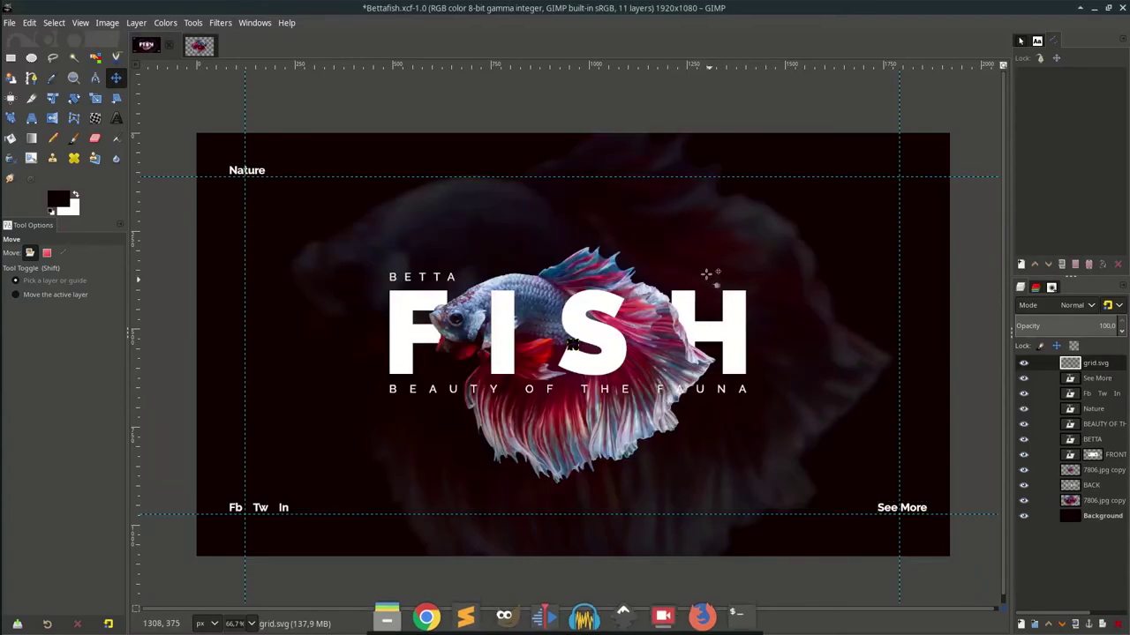
Invert the colours of the black grid icon at the canvas centre so it becomes white
{"action": "key", "text": "1"}
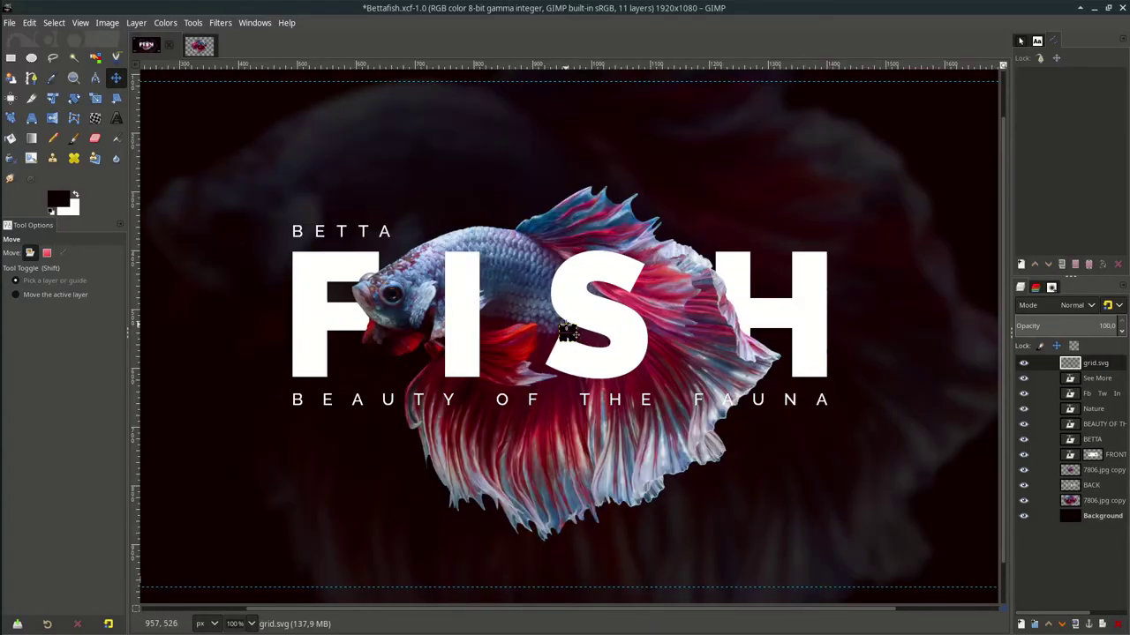
{"action": "left_click", "coordinate": [164, 23]}
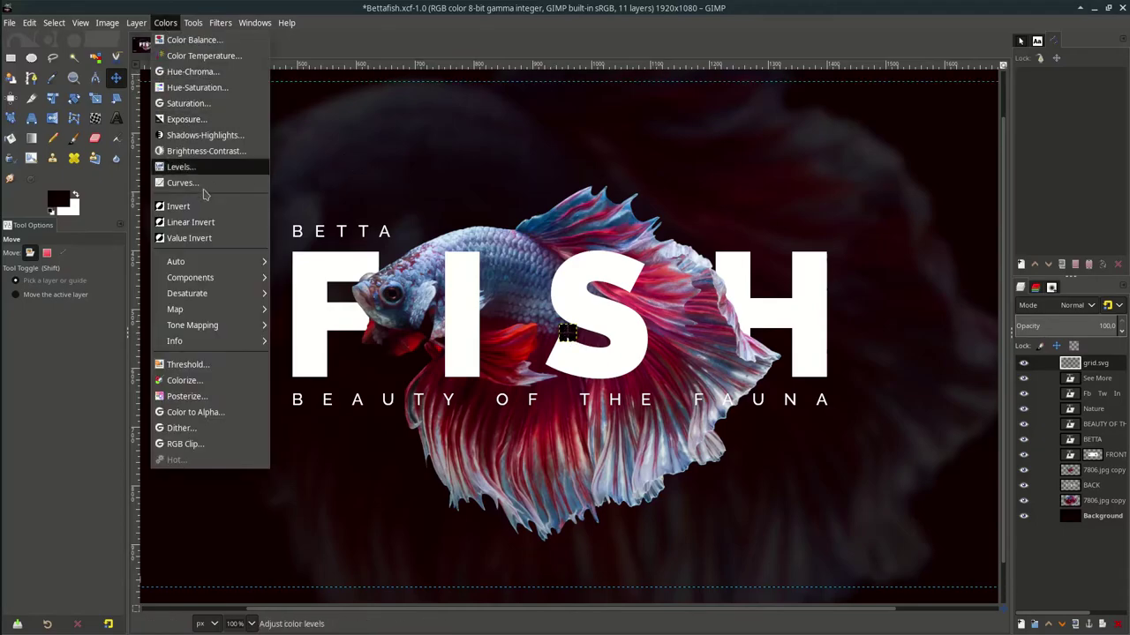
{"action": "left_click", "coordinate": [211, 206]}
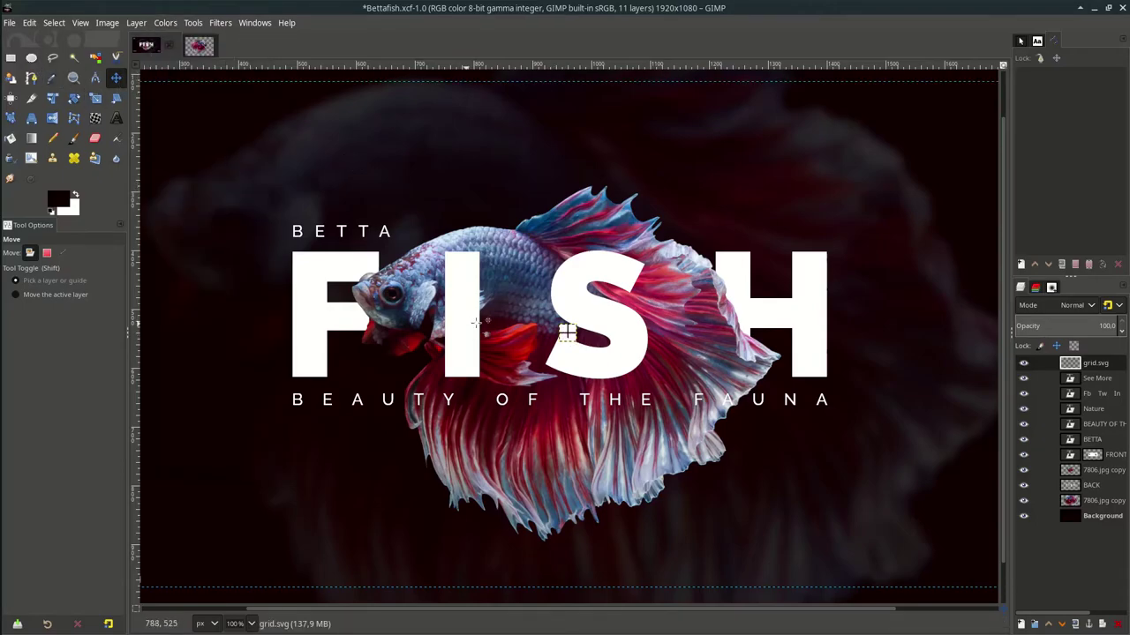
Move the grid icon to the upper-right guide intersection and save the composition
{"action": "scroll", "coordinate": [533, 323], "scroll_direction": "down", "scroll_amount": 1}
{"action": "left_click_drag", "start_coordinate": [556, 331], "coordinate": [883, 161]}
{"action": "left_click", "coordinate": [1099, 469]}
{"action": "key", "text": "ctrl+s"}
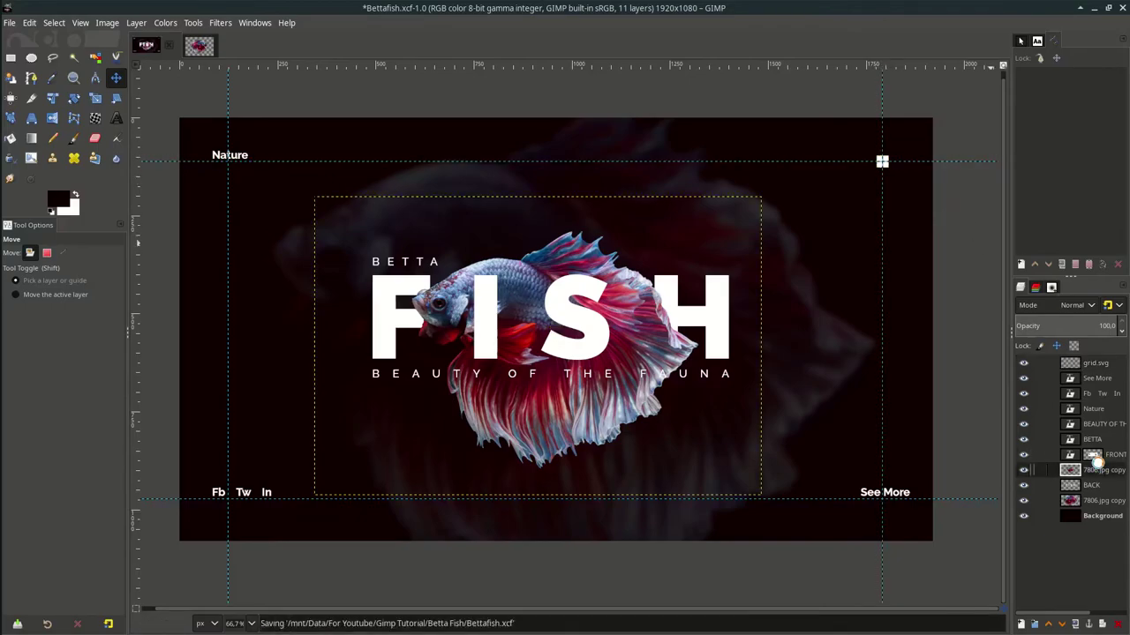
Import circular-shape-silhouette.svg from the Betta Fish folder as a new layer above grid.svg
{"action": "key", "text": "plus"}
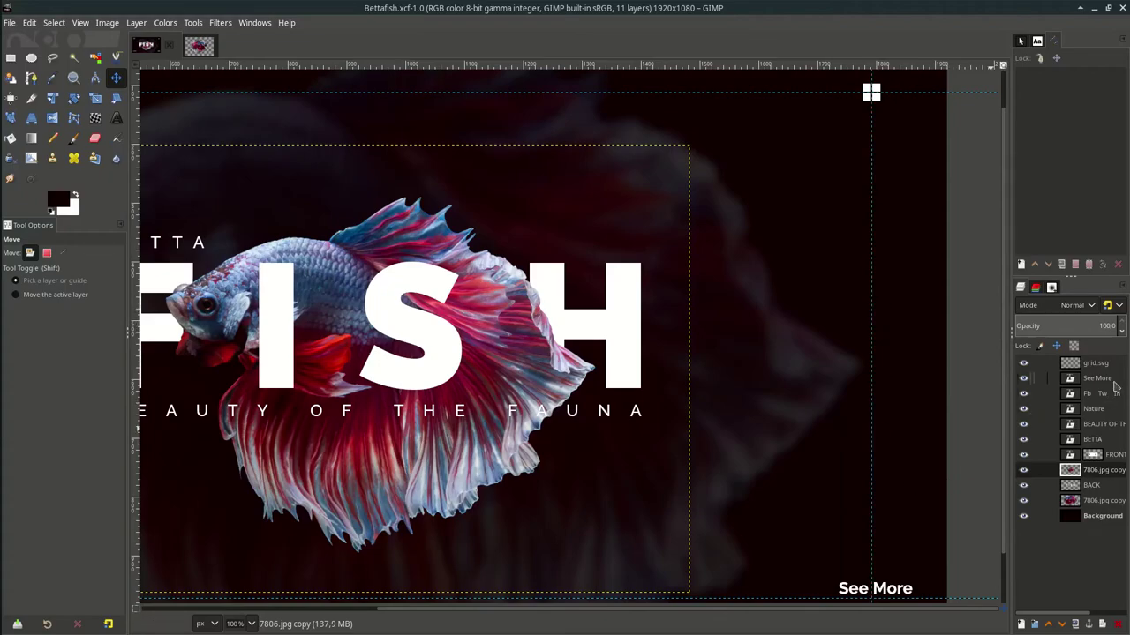
{"action": "left_click", "coordinate": [521, 159]}
{"action": "left_click", "coordinate": [9, 23]}
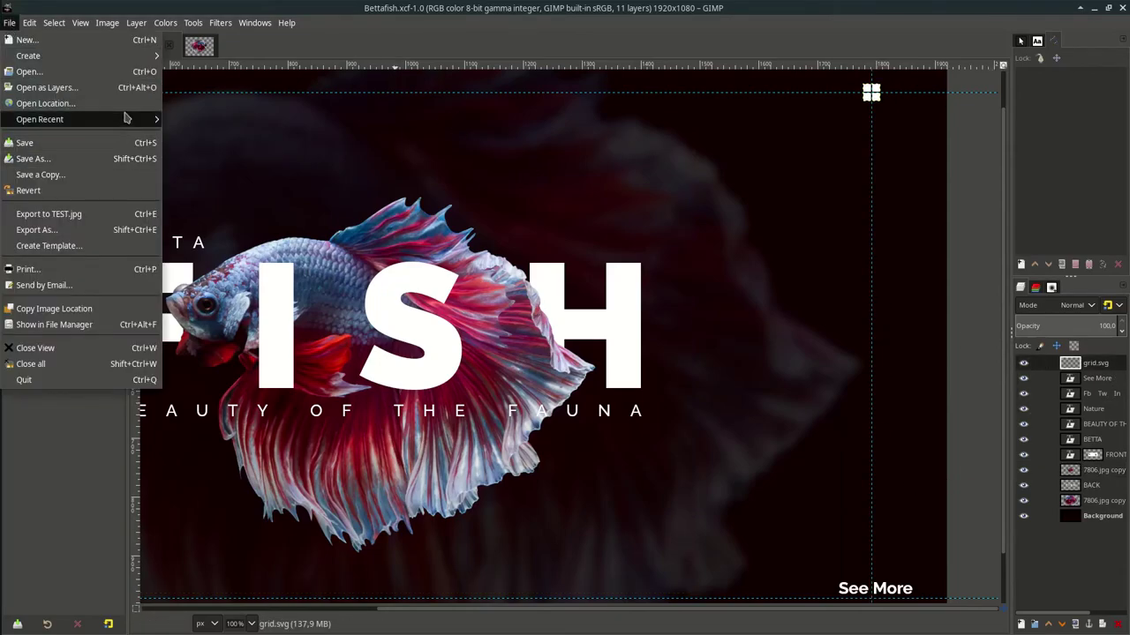
{"action": "left_click", "coordinate": [39, 88]}
{"action": "double_click", "coordinate": [476, 235]}
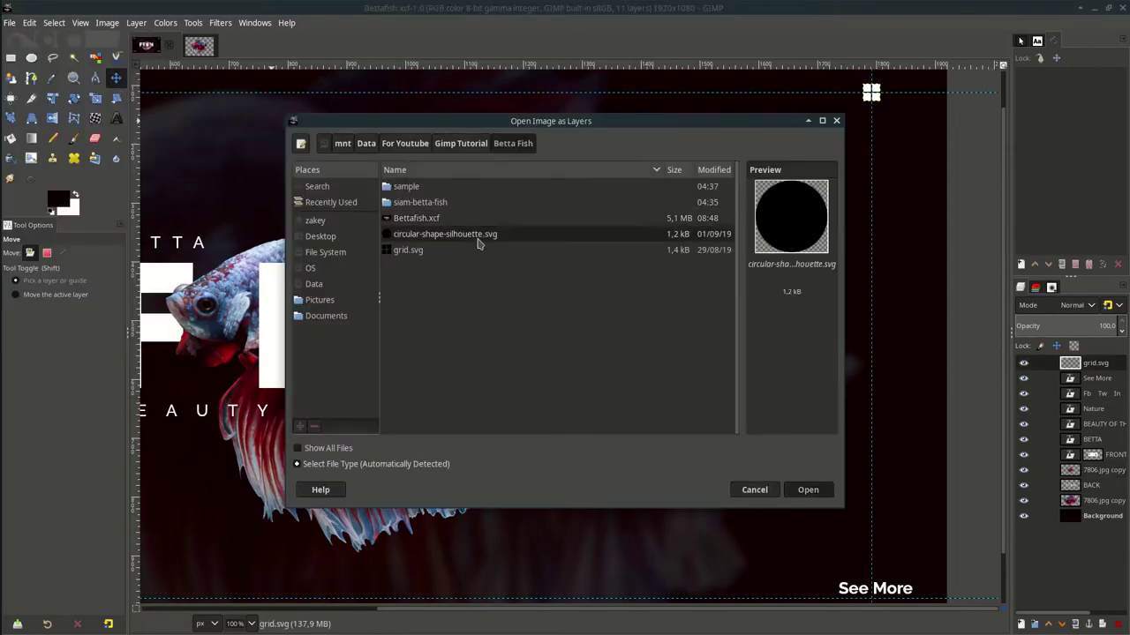
{"action": "left_click", "coordinate": [668, 392]}
{"action": "key", "text": "minus"}
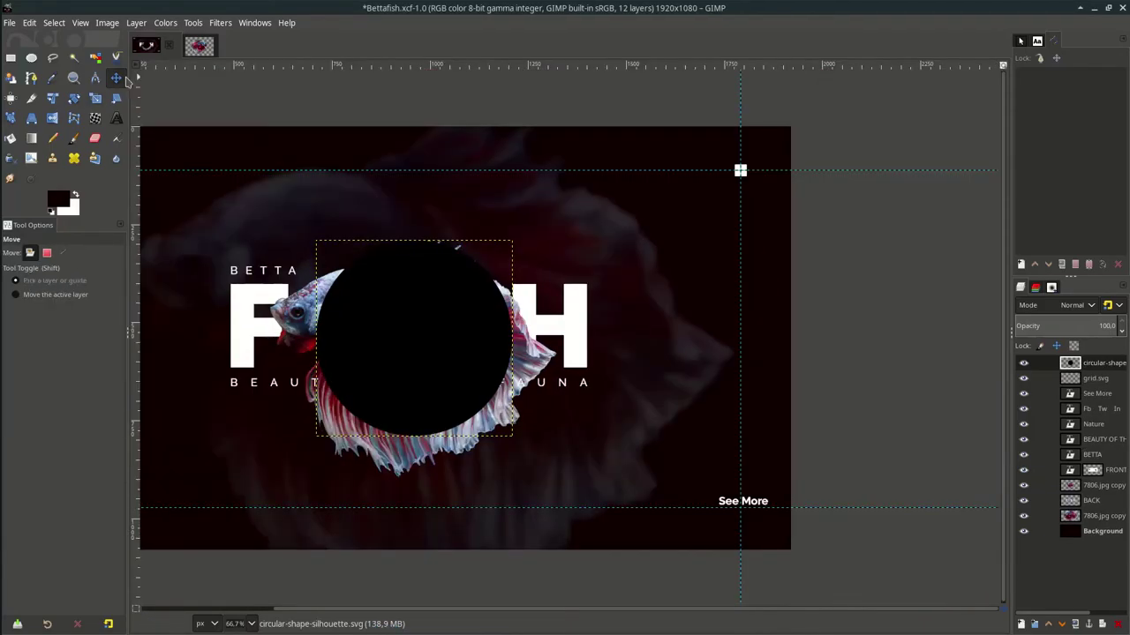
Scale the black circle layer down to 15 px wide, keeping its aspect ratio
{"action": "left_click", "coordinate": [95, 98]}
{"action": "left_click", "coordinate": [436, 357]}
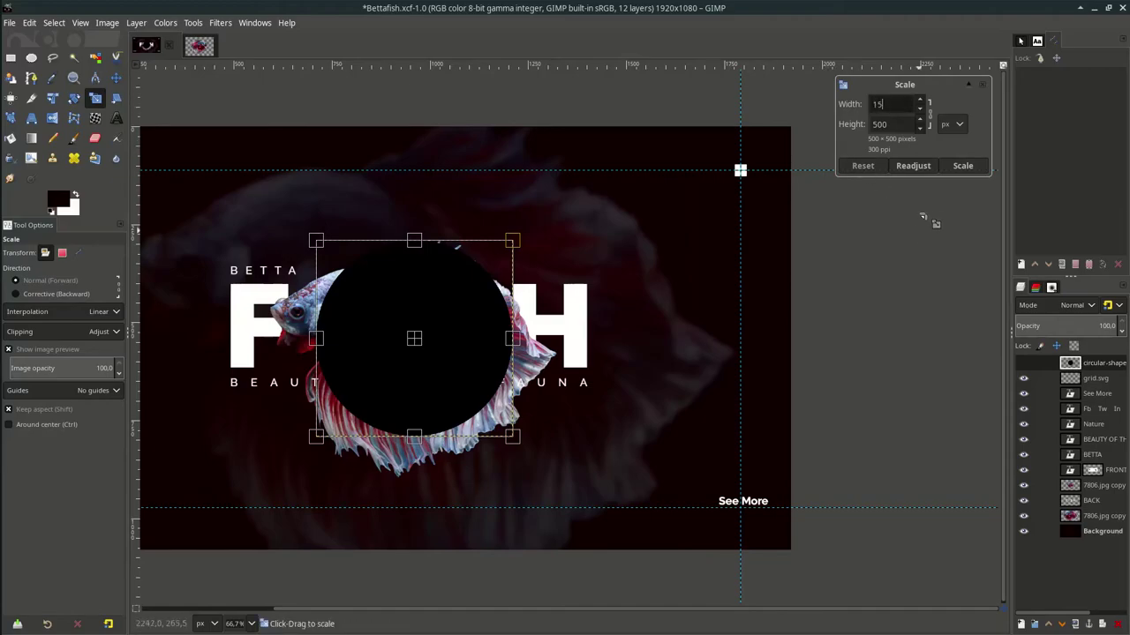
{"action": "left_click", "coordinate": [963, 166]}
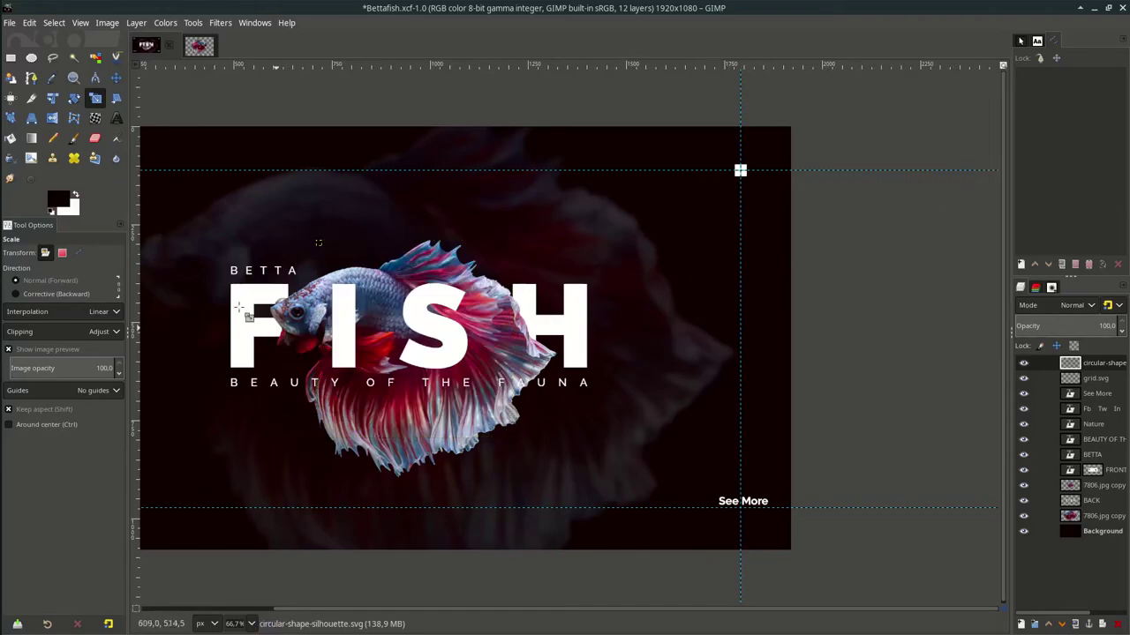
Move the tiny circle onto the right vertical guide, slightly above the canvas's mid-height
{"action": "key", "text": "1"}
{"action": "key", "text": "m"}
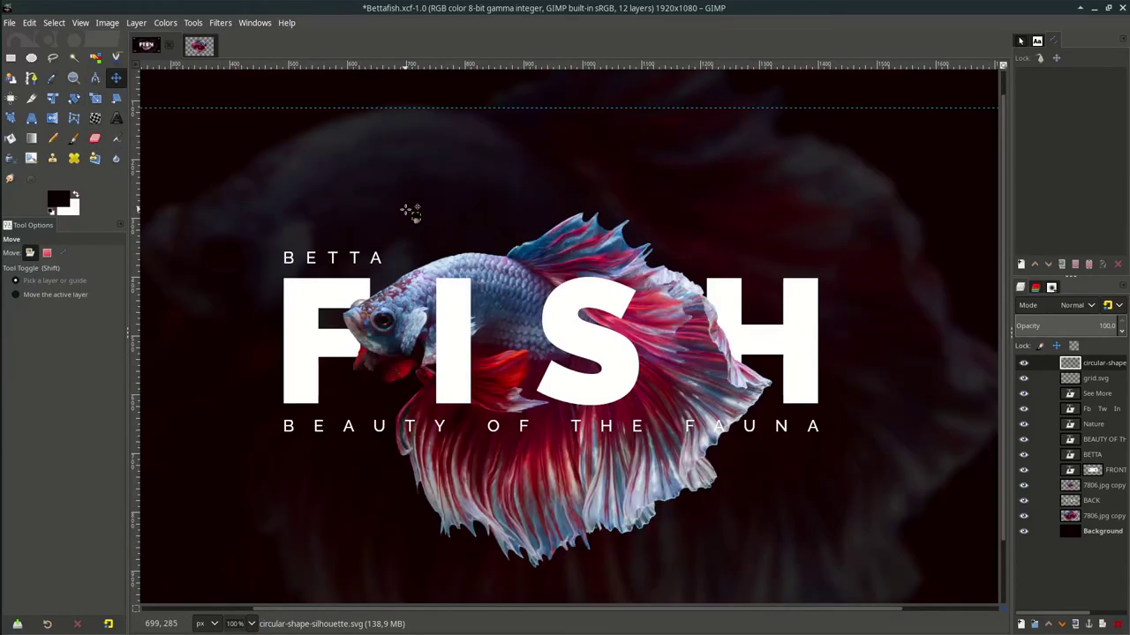
{"action": "key", "text": "minus"}
{"action": "left_click_drag", "start_coordinate": [415, 222], "coordinate": [435, 220]}
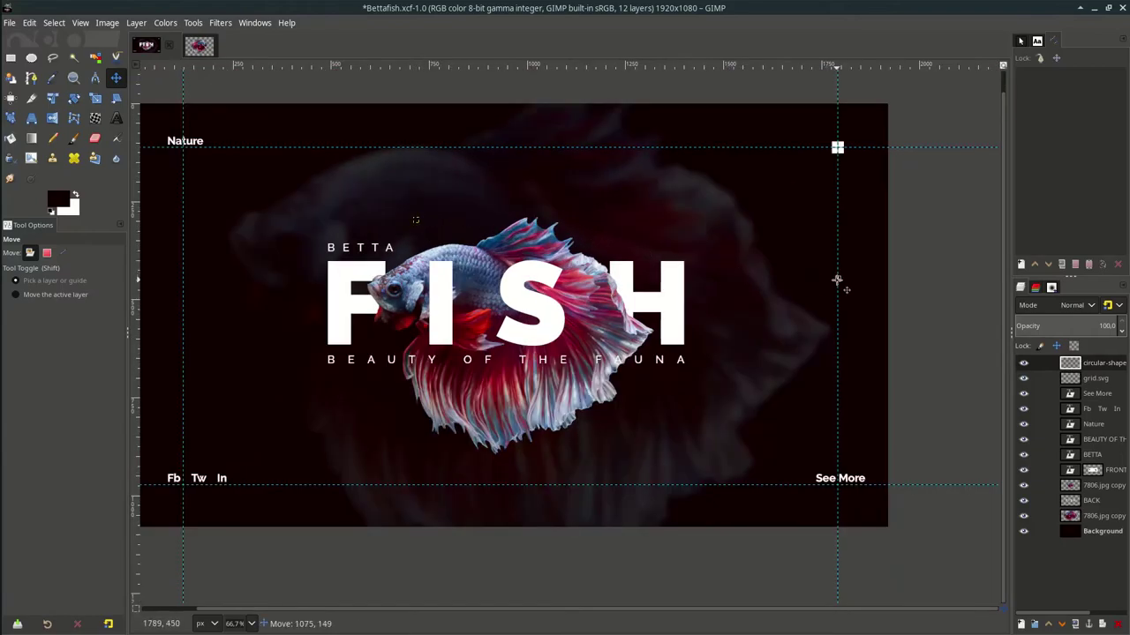
{"action": "left_click_drag", "start_coordinate": [836, 280], "coordinate": [836, 280]}
Invert the colours of the tiny circle on the right vertical guide to make it white
{"action": "key", "text": "2"}
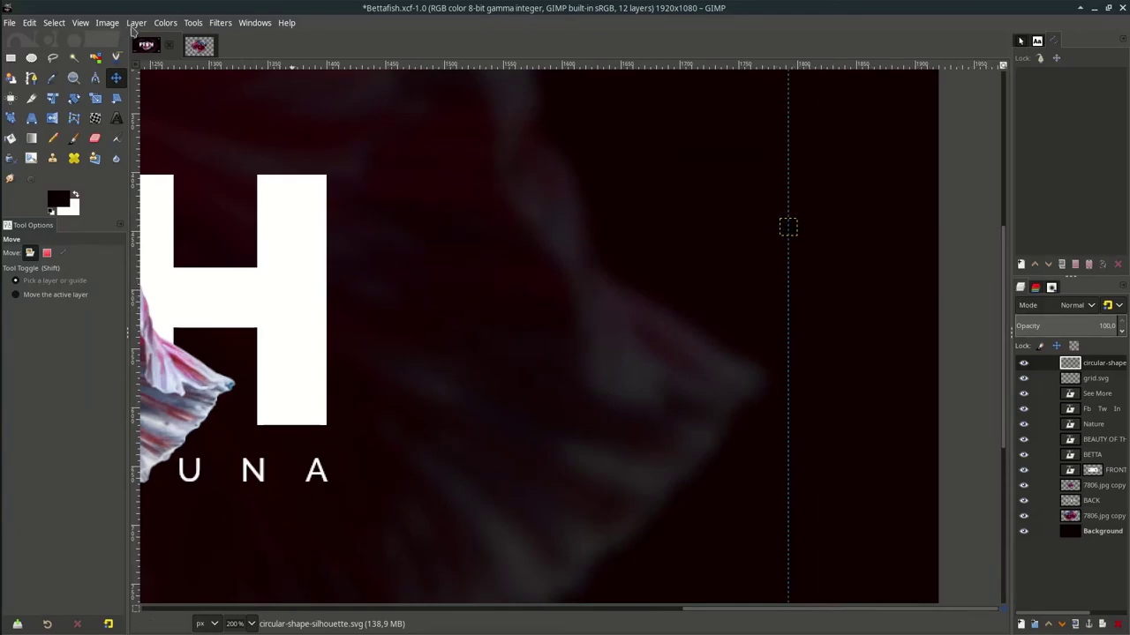
{"action": "left_click", "coordinate": [165, 23]}
{"action": "left_click", "coordinate": [231, 207]}
{"action": "left_click", "coordinate": [1113, 406]}
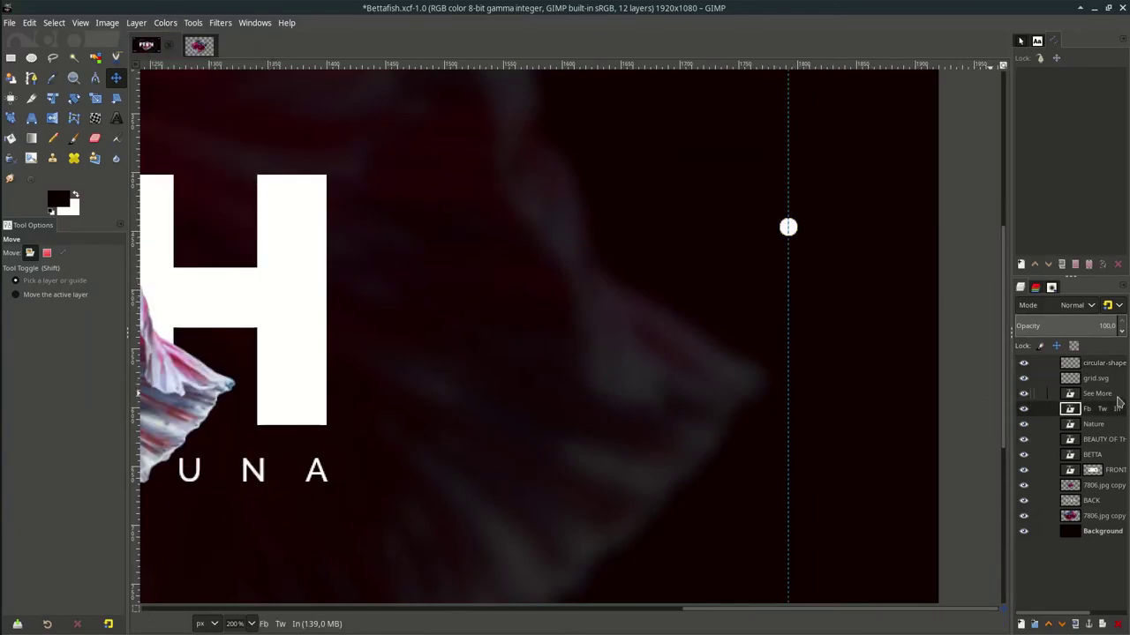
{"action": "left_click", "coordinate": [1103, 378]}
Duplicate the white circle layer twice and place the copies below it along the vertical guide, about 35 px apart
{"action": "left_click", "coordinate": [1103, 362]}
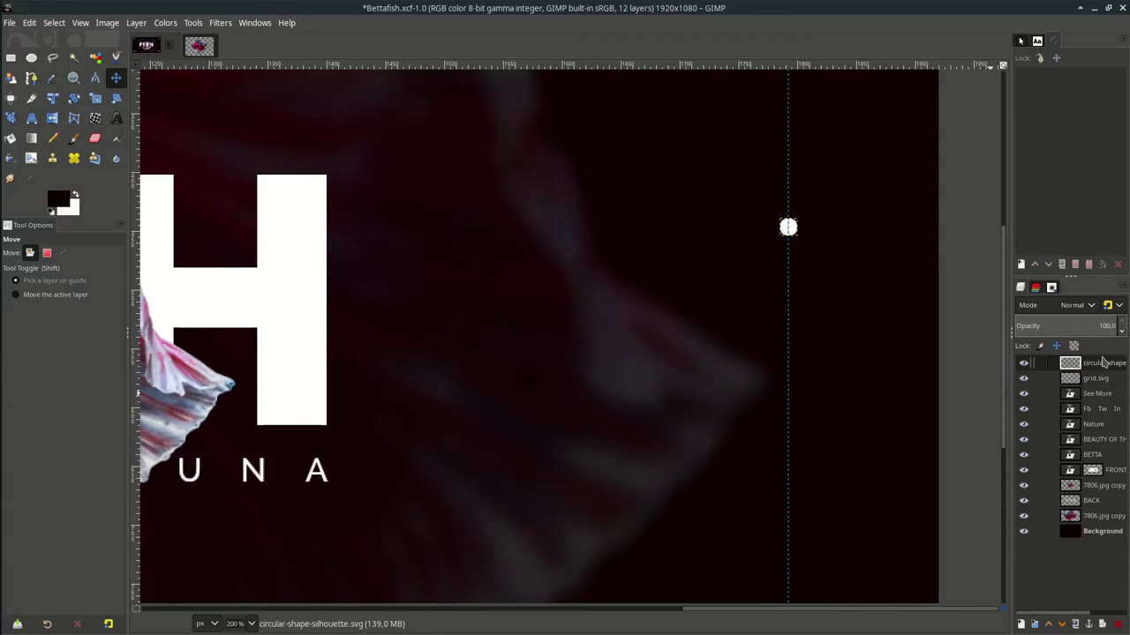
{"action": "left_click", "coordinate": [1079, 623]}
{"action": "scroll", "coordinate": [795, 262], "scroll_direction": "up", "scroll_amount": 1}
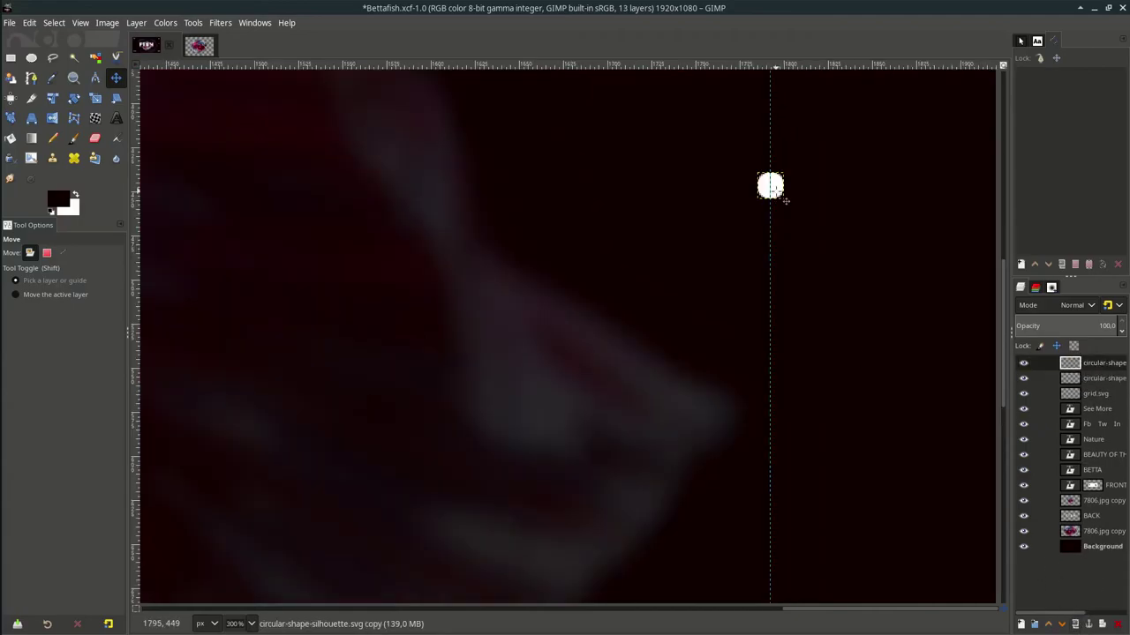
{"action": "left_click_drag", "start_coordinate": [780, 196], "coordinate": [775, 312]}
{"action": "key", "text": "ctrl+shift+d"}
{"action": "scroll", "coordinate": [780, 313], "scroll_direction": "down", "scroll_amount": 2}
{"action": "scroll", "coordinate": [783, 317], "scroll_direction": "up", "scroll_amount": 1}
{"action": "scroll", "coordinate": [782, 265], "scroll_direction": "down", "scroll_amount": 2}
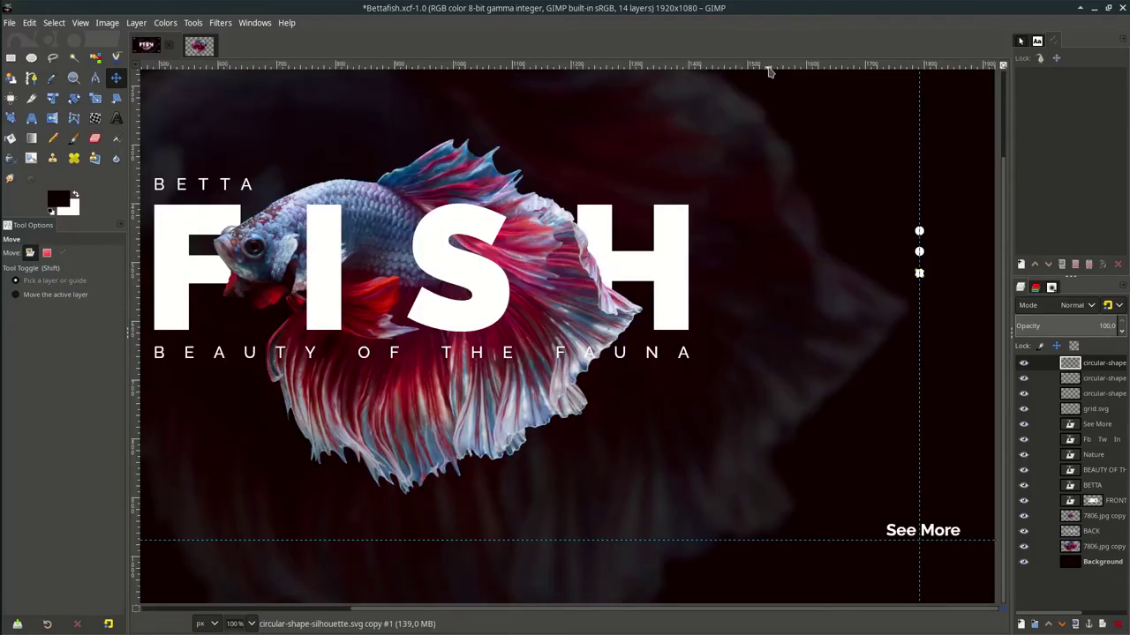
Add a horizontal guide near mid-height and align the three dots vertically, with the middle one on the guide intersection
{"action": "left_click_drag", "start_coordinate": [768, 73], "coordinate": [718, 270]}
{"action": "scroll", "coordinate": [927, 282], "scroll_direction": "up", "scroll_amount": 2, "text": "ctrl"}
{"action": "left_click_drag", "start_coordinate": [927, 274], "coordinate": [919, 251]}
{"action": "scroll", "coordinate": [922, 274], "scroll_direction": "up", "scroll_amount": 1, "text": "ctrl"}
{"action": "left_click_drag", "start_coordinate": [779, 132], "coordinate": [780, 181]}
{"action": "left_click_drag", "start_coordinate": [778, 315], "coordinate": [779, 291]}
{"action": "left_click_drag", "start_coordinate": [776, 243], "coordinate": [776, 243]}
Lower the upper dot's layer opacity to about 7.5 and fade the lower dot to a similar level
{"action": "left_click", "coordinate": [779, 184]}
{"action": "left_click", "coordinate": [1099, 395]}
{"action": "left_click_drag", "start_coordinate": [1088, 325], "coordinate": [1020, 325]}
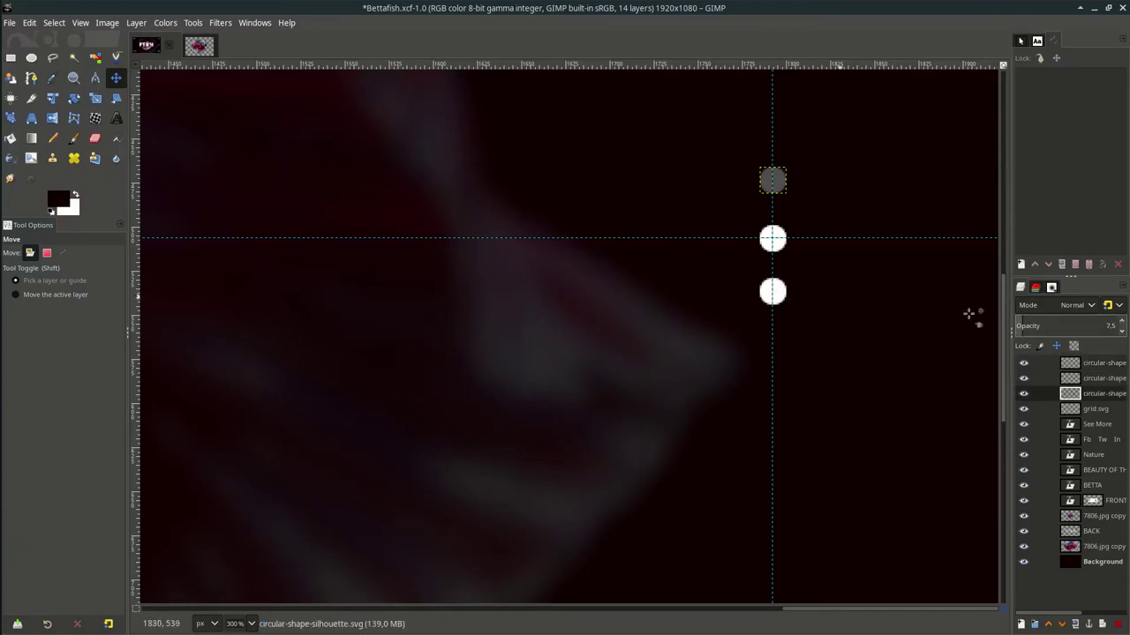
{"action": "left_click", "coordinate": [1094, 363]}
{"action": "left_click_drag", "start_coordinate": [1091, 326], "coordinate": [1020, 324]}
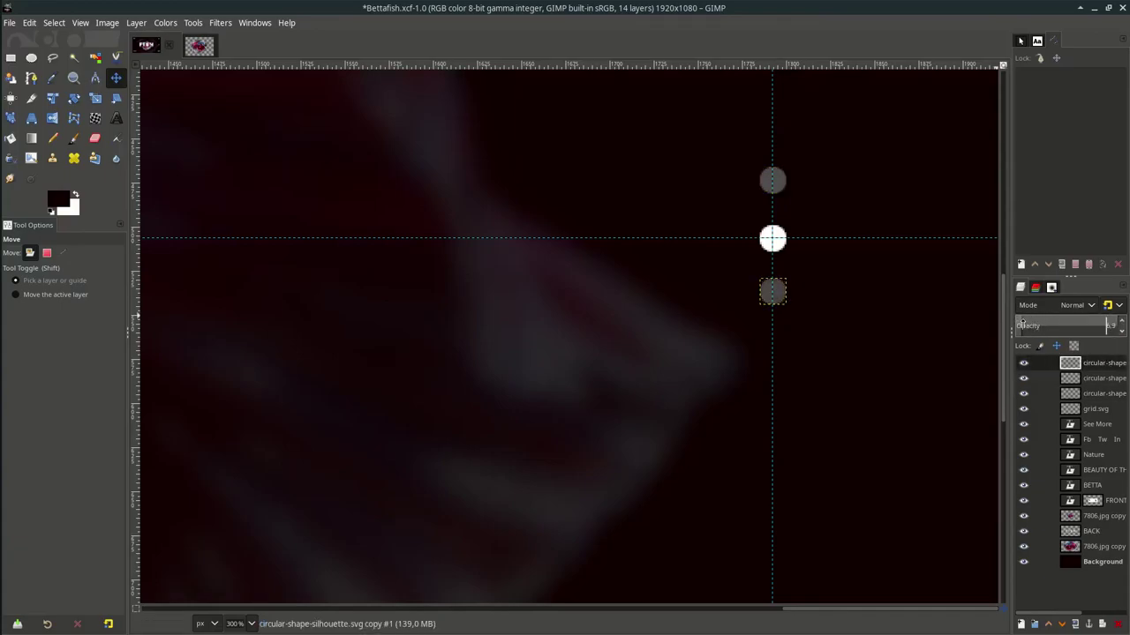
Save the composition with the finished dot indicator
{"action": "scroll", "coordinate": [749, 315], "scroll_direction": "down", "scroll_amount": 2}
{"action": "left_click", "coordinate": [1087, 516]}
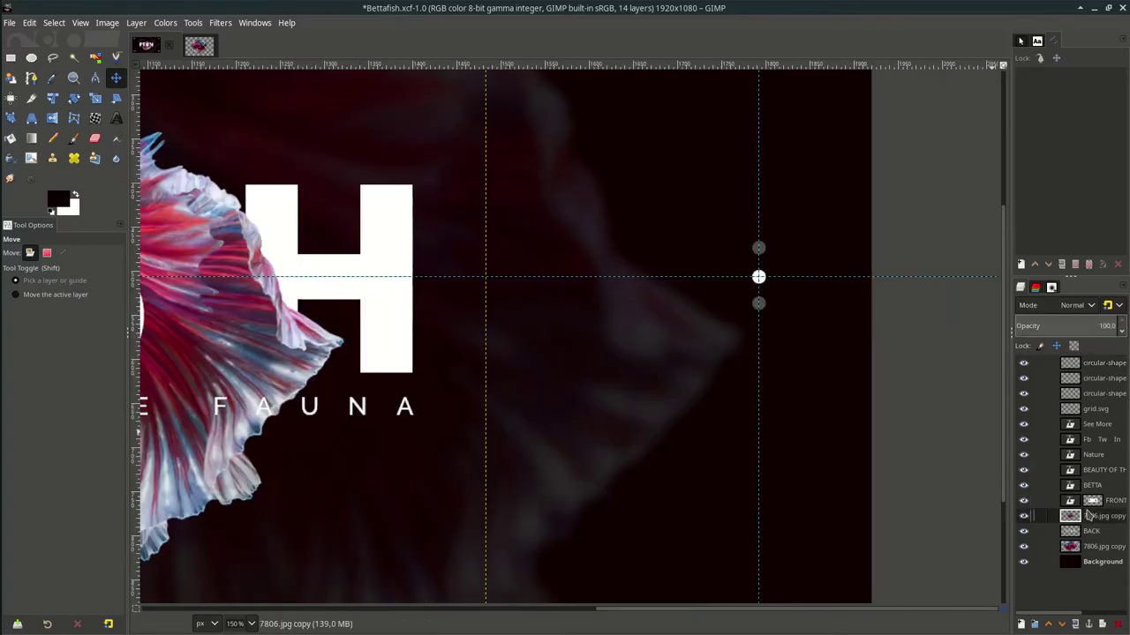
{"action": "scroll", "coordinate": [688, 423], "scroll_direction": "down", "scroll_amount": 3}
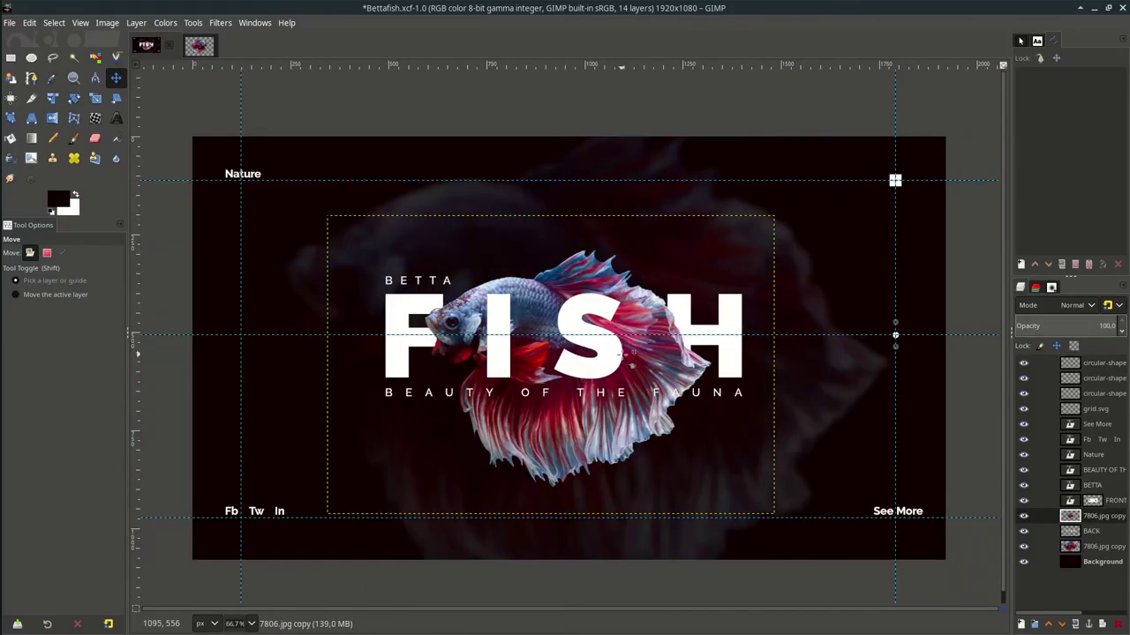
{"action": "scroll", "coordinate": [640, 334], "scroll_direction": "down", "scroll_amount": 1}
{"action": "key", "text": "ctrl+s"}
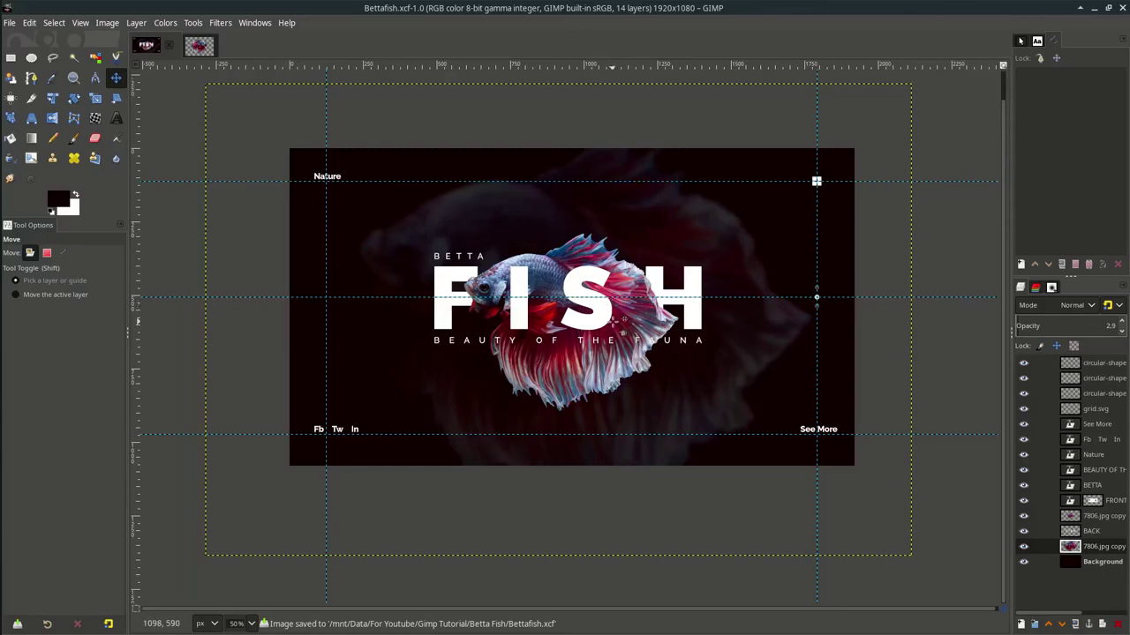
Hide the image guides and make the Background layer active
{"action": "left_click", "coordinate": [82, 23]}
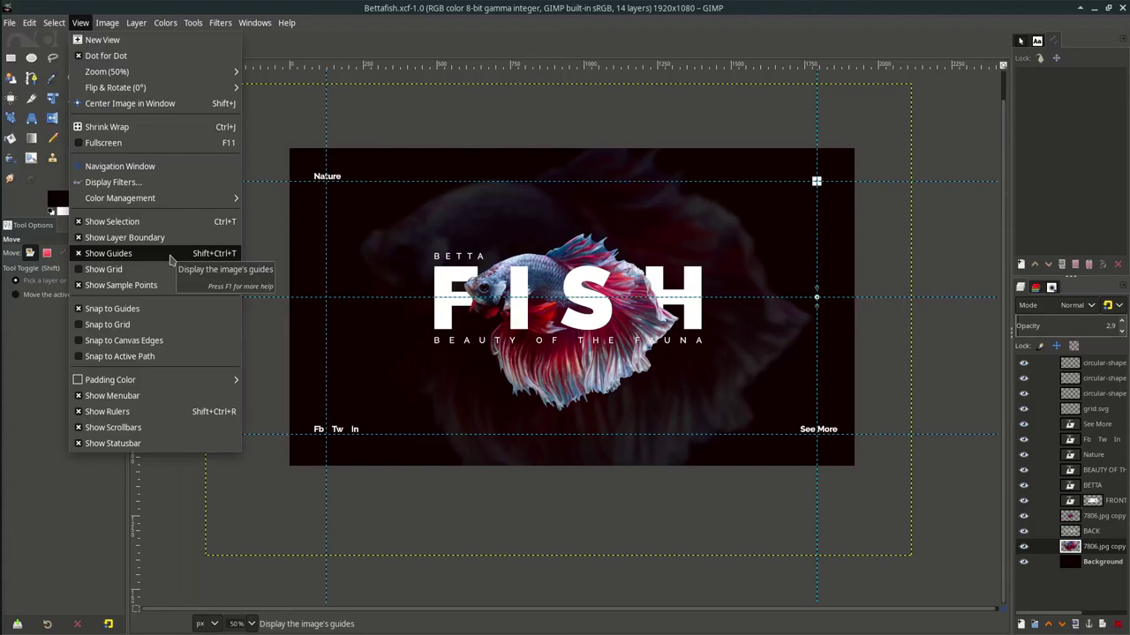
{"action": "left_click", "coordinate": [170, 257]}
{"action": "left_click", "coordinate": [1049, 562]}
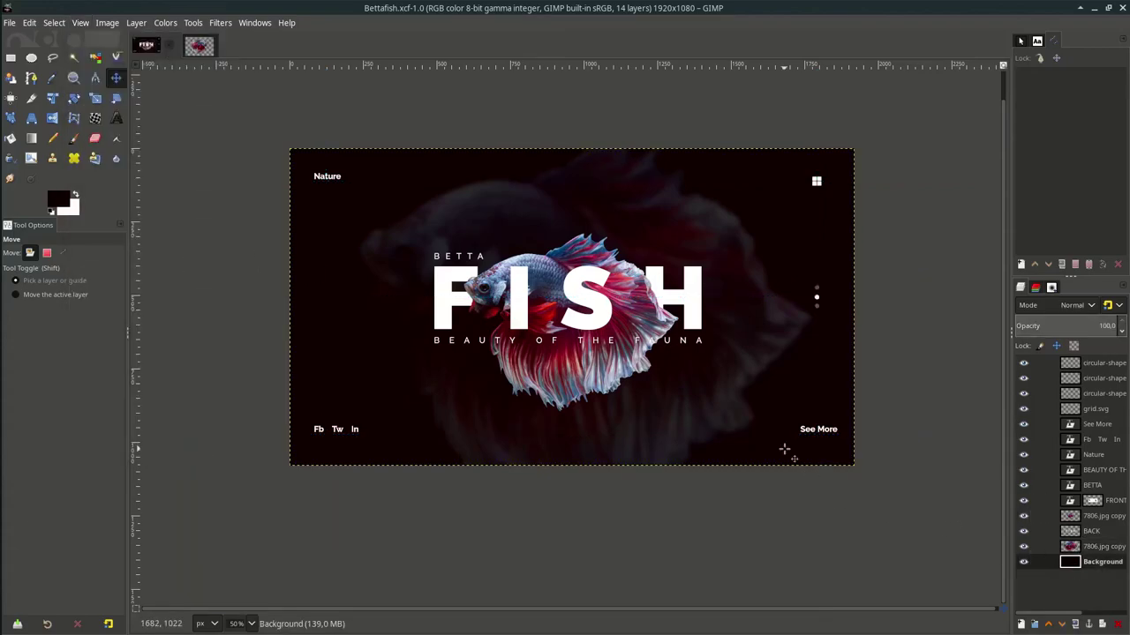